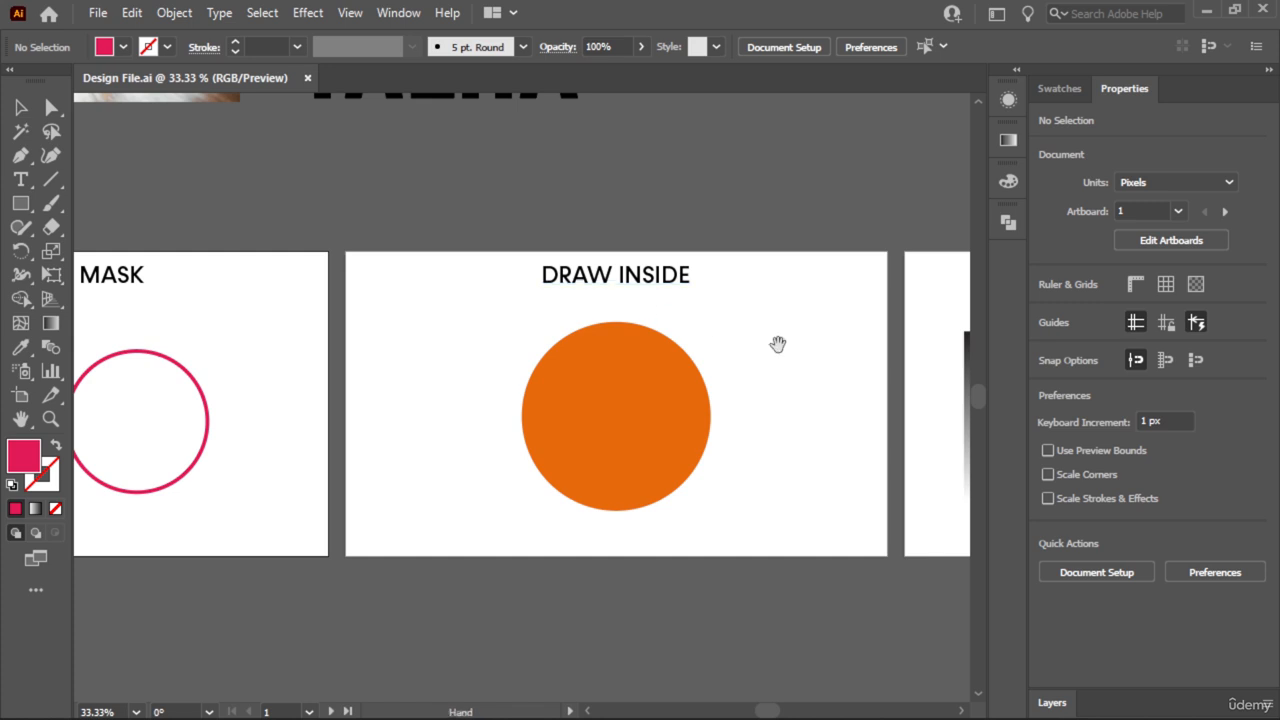
left_click_drag(777, 343, 557, 360)
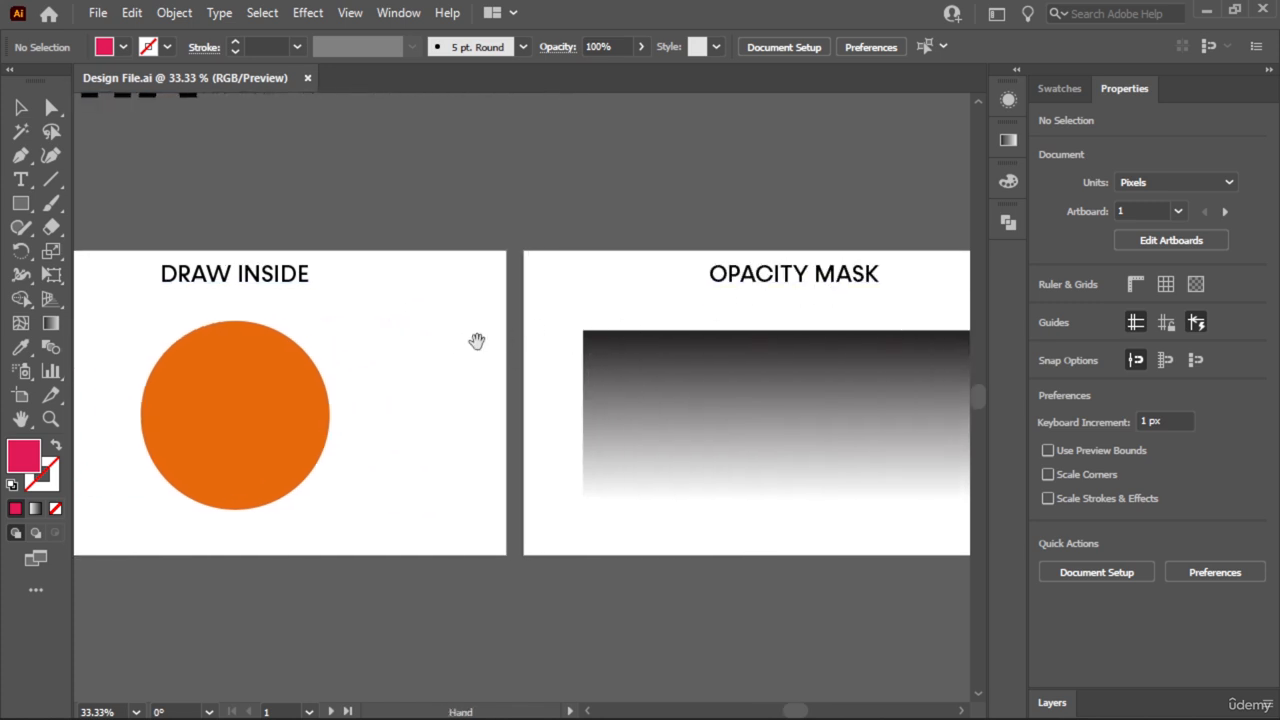
left_click_drag(209, 311, 837, 311)
left_click_drag(455, 313, 554, 316)
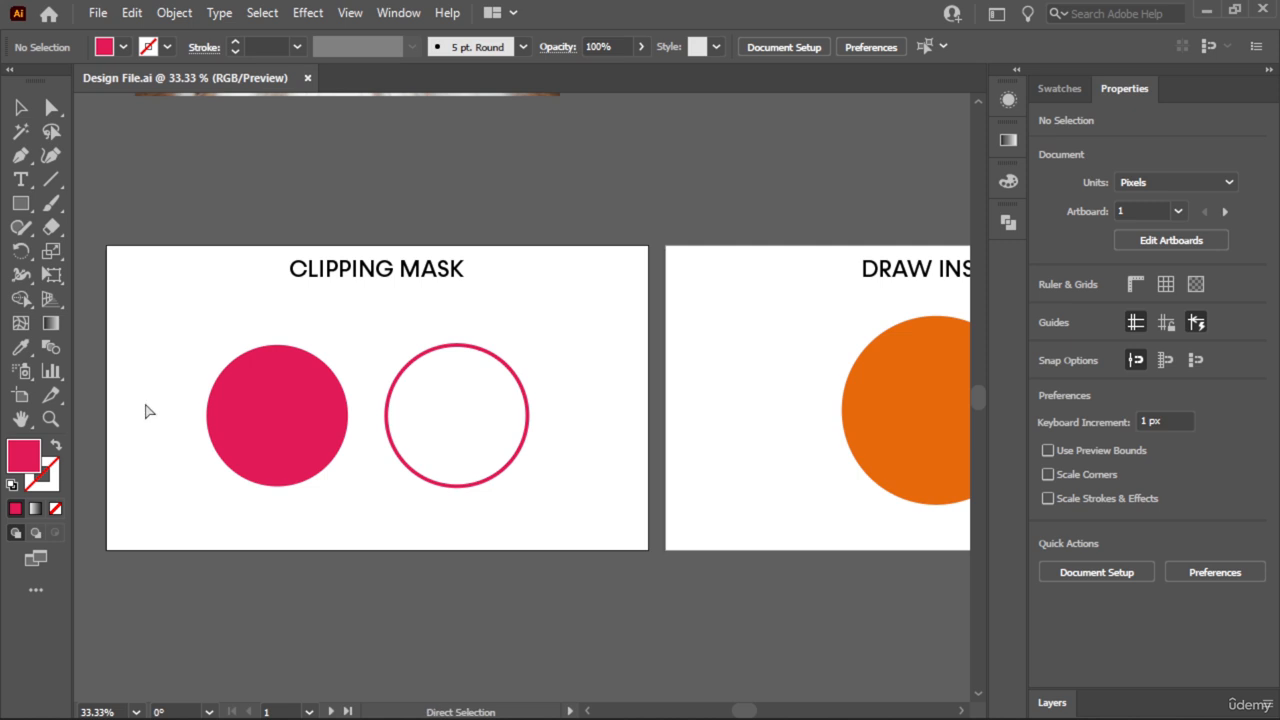
key("ctrl+0")
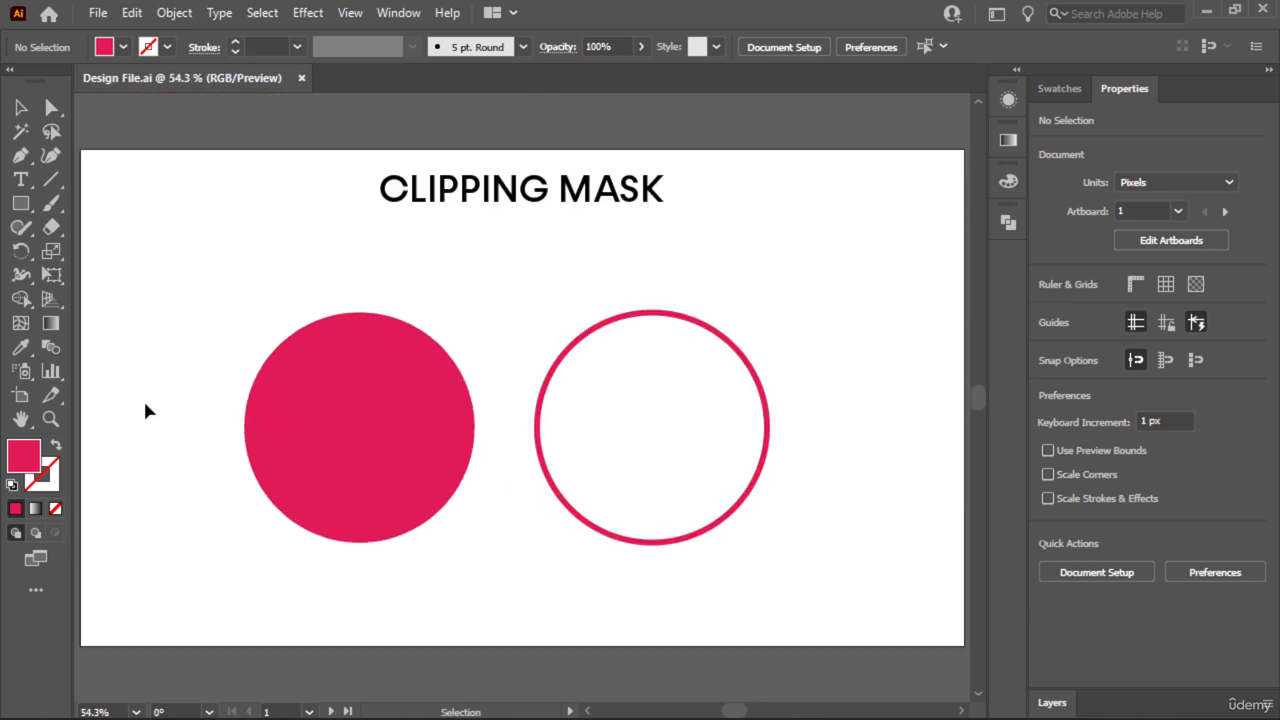
left_click(354, 414)
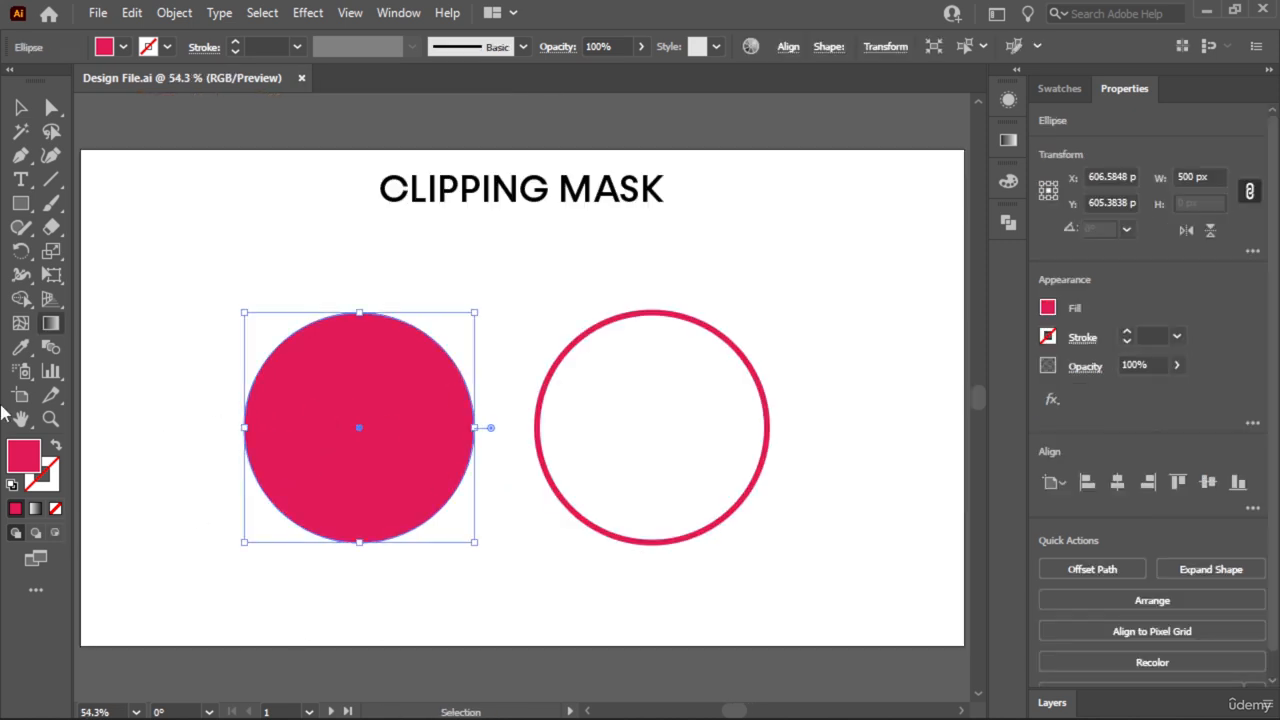
double_click(24, 458)
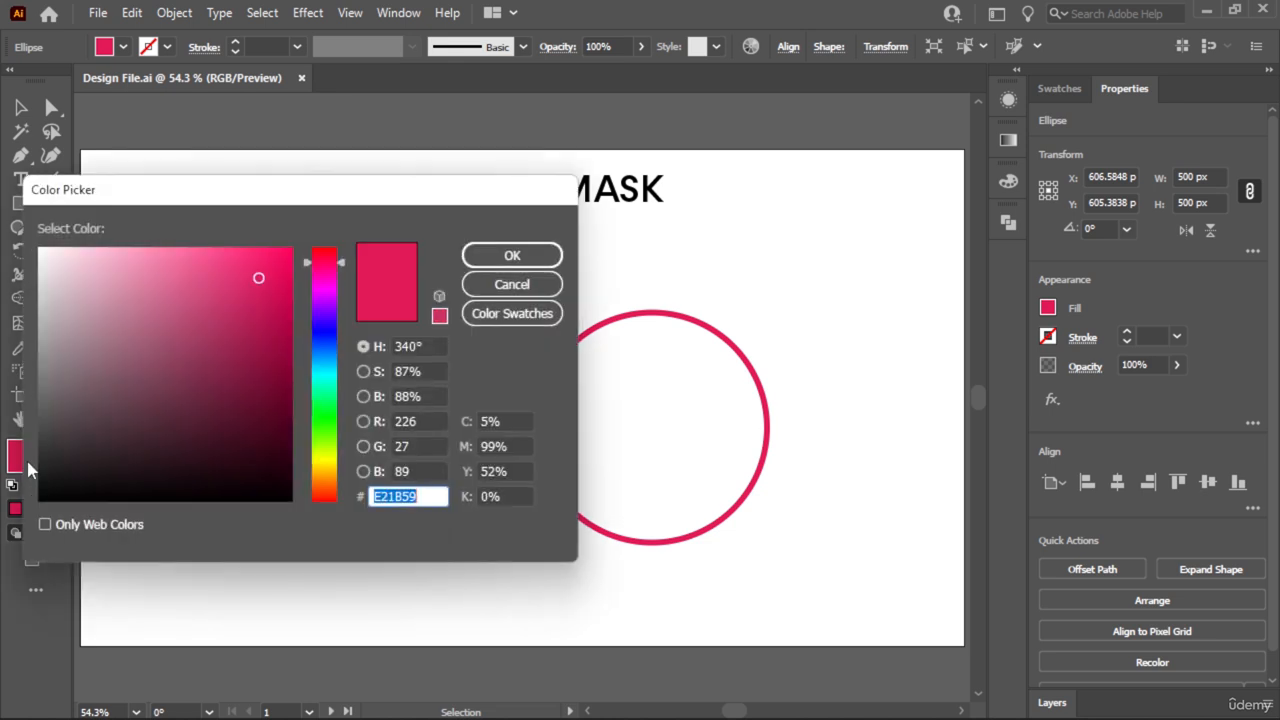
left_click(510, 285)
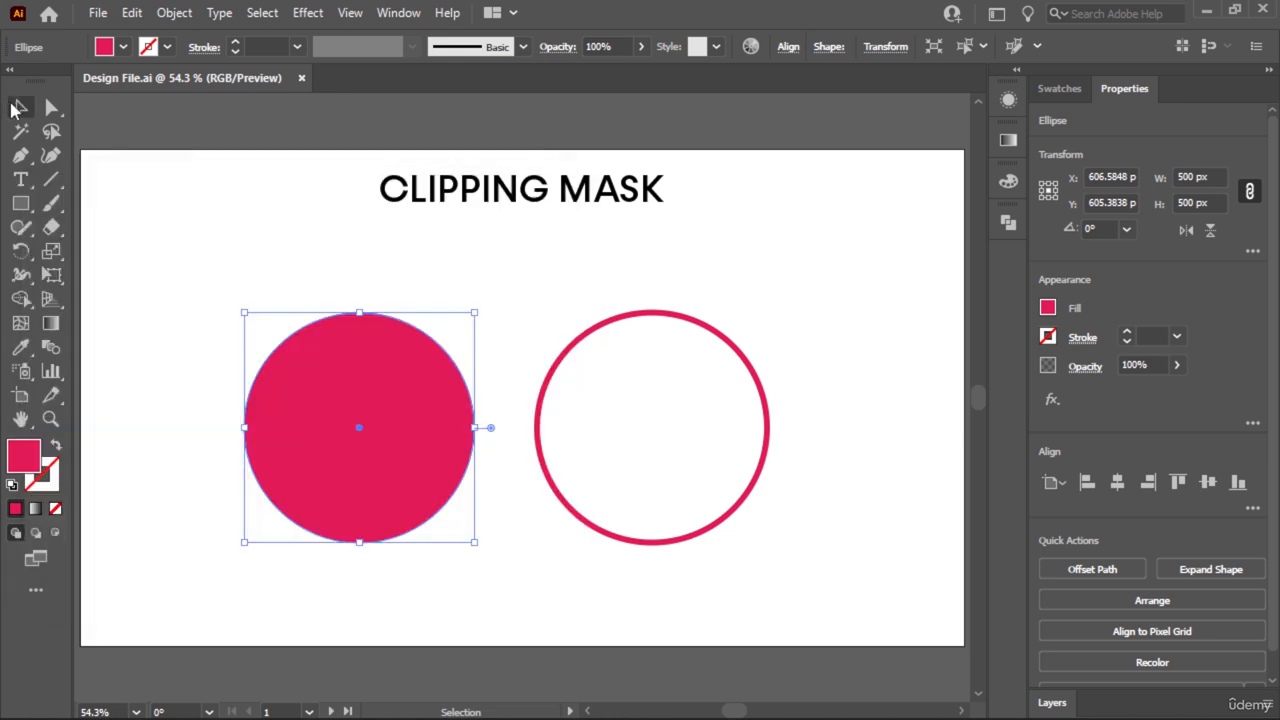
- Move the filled pink circle to the upper-left area of the Clipping Mask artboard, at about X 383 px, Y 445 px
left_click(235, 165)
left_click_drag(358, 470, 255, 395)
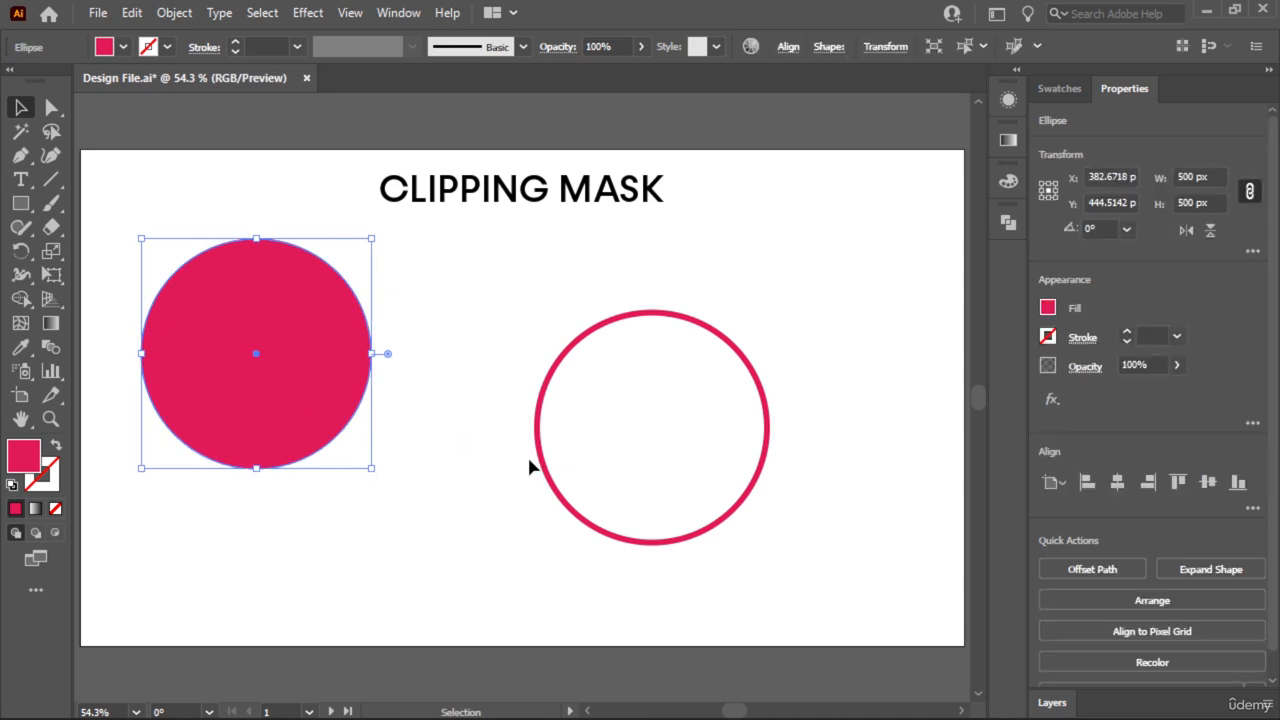
left_click_drag(755, 372, 608, 260)
key("ctrl+shift+a")
- Move the dancer photo from outside the artboards onto the Clipping Mask artboard, at about X 644 px, Y 605 px
key("ctrl+minus")
key("ctrl+minus")
key("ctrl+minus")
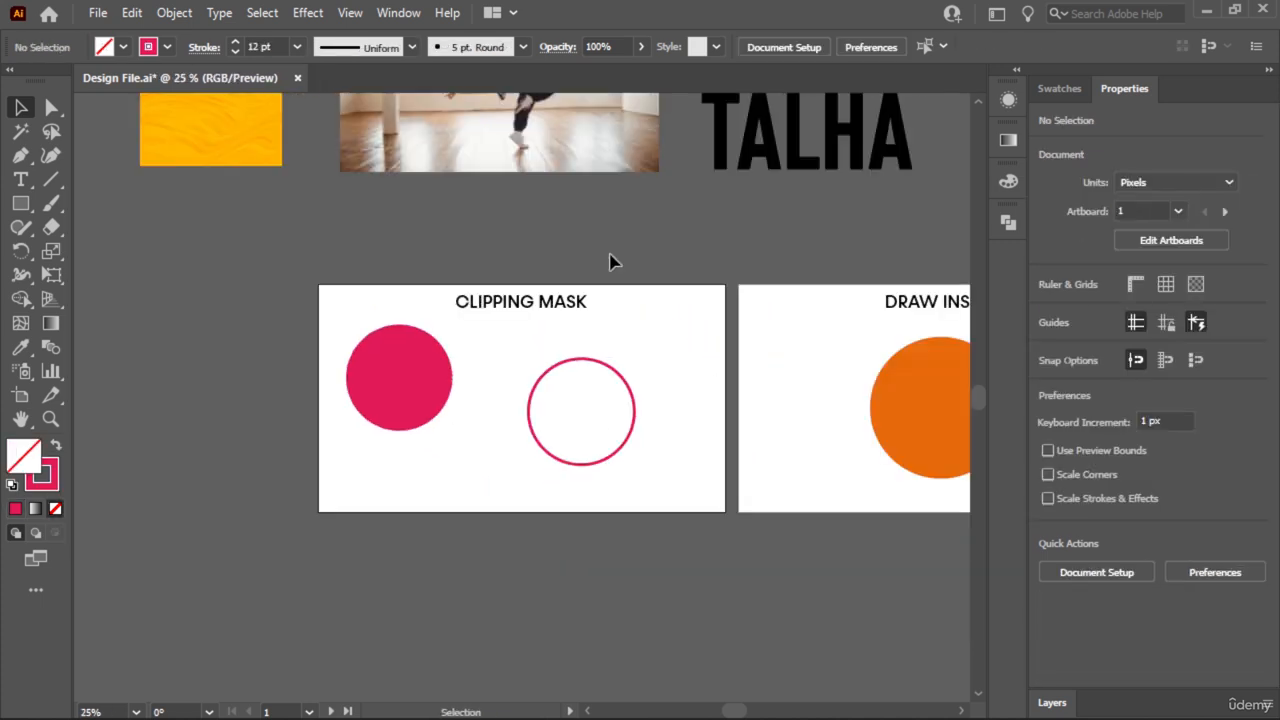
scroll(600, 280, "up", 3)
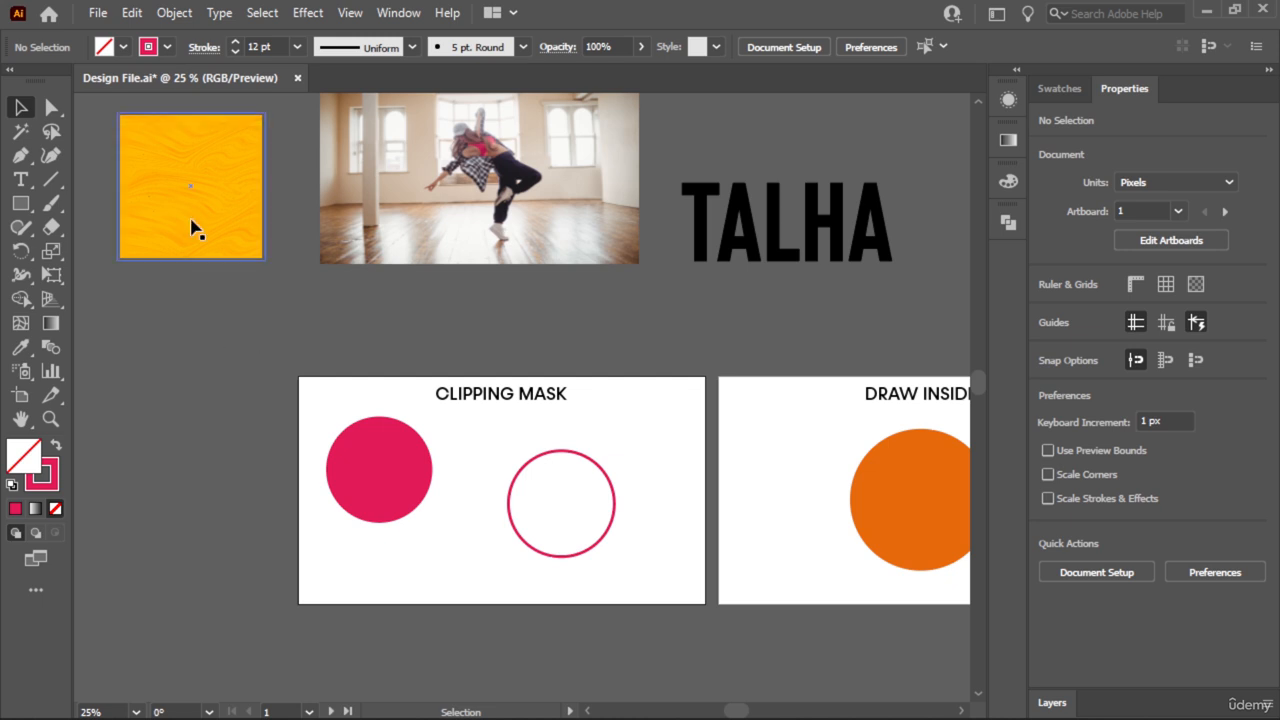
left_click_drag(208, 189, 272, 367)
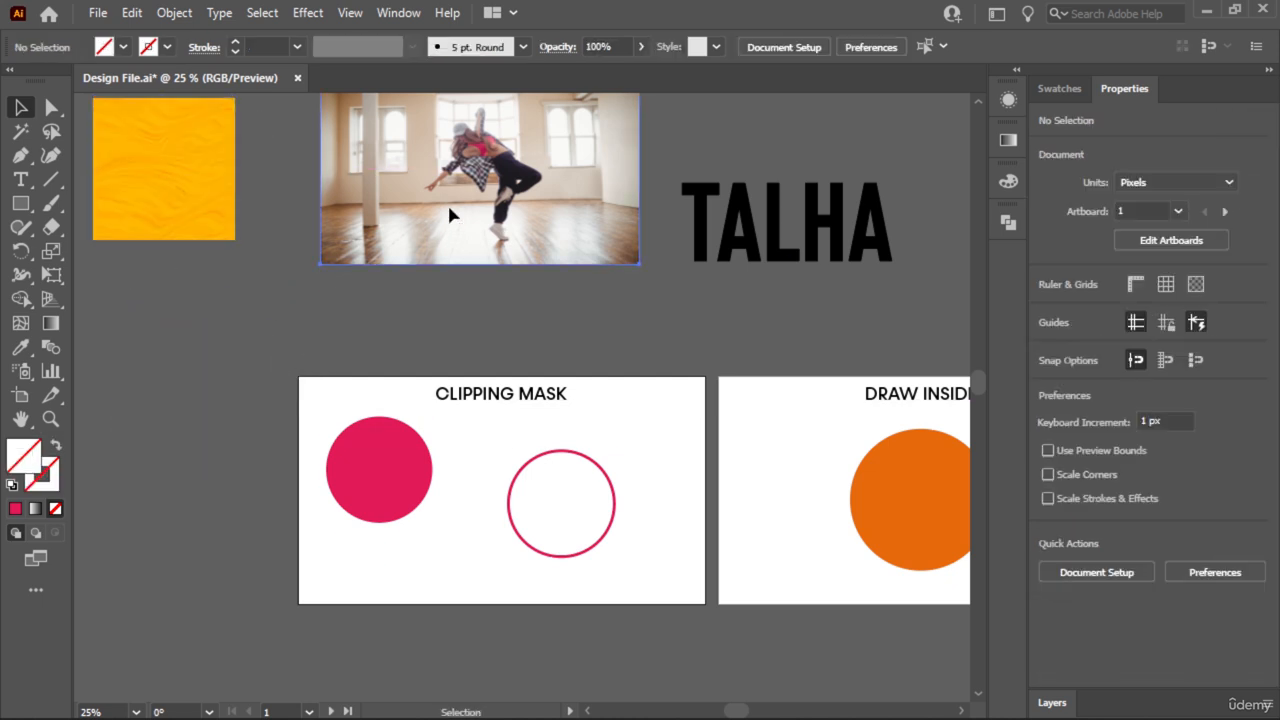
left_click_drag(449, 209, 428, 510)
left_click_drag(617, 395, 566, 440)
left_click_drag(500, 503, 453, 527)
key("ctrl+0")
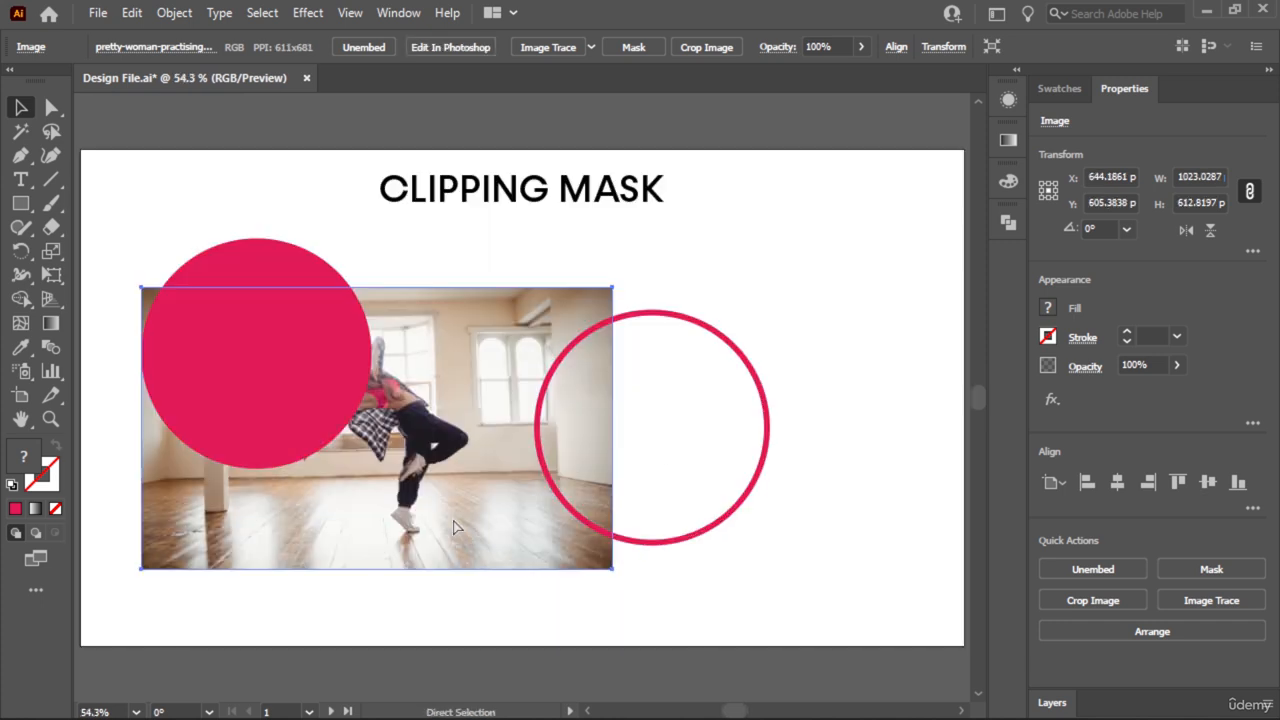
- Move the outlined circle away to the artboard's upper right and centre the filled pink circle over the dancer in the photo
left_click_drag(742, 511, 903, 410)
left_click_drag(278, 341, 388, 421)
left_click(730, 460)
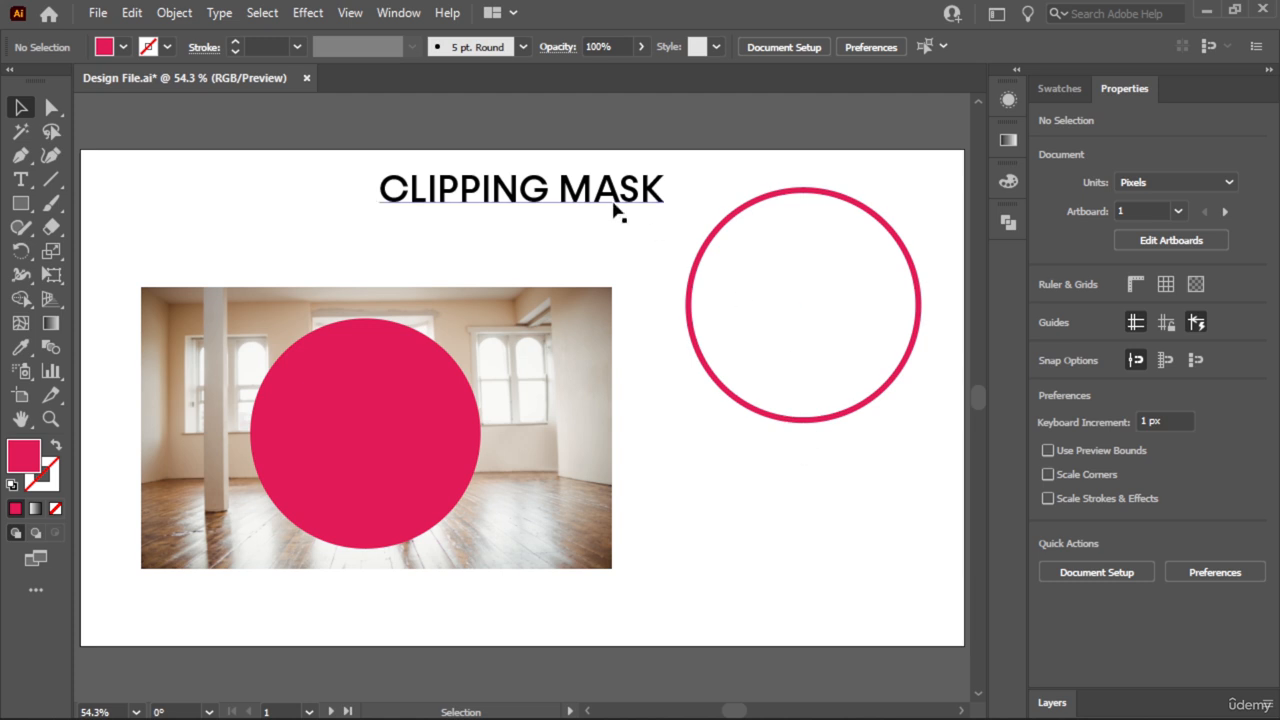
left_click_drag(529, 543, 551, 519)
left_click_drag(403, 449, 436, 431)
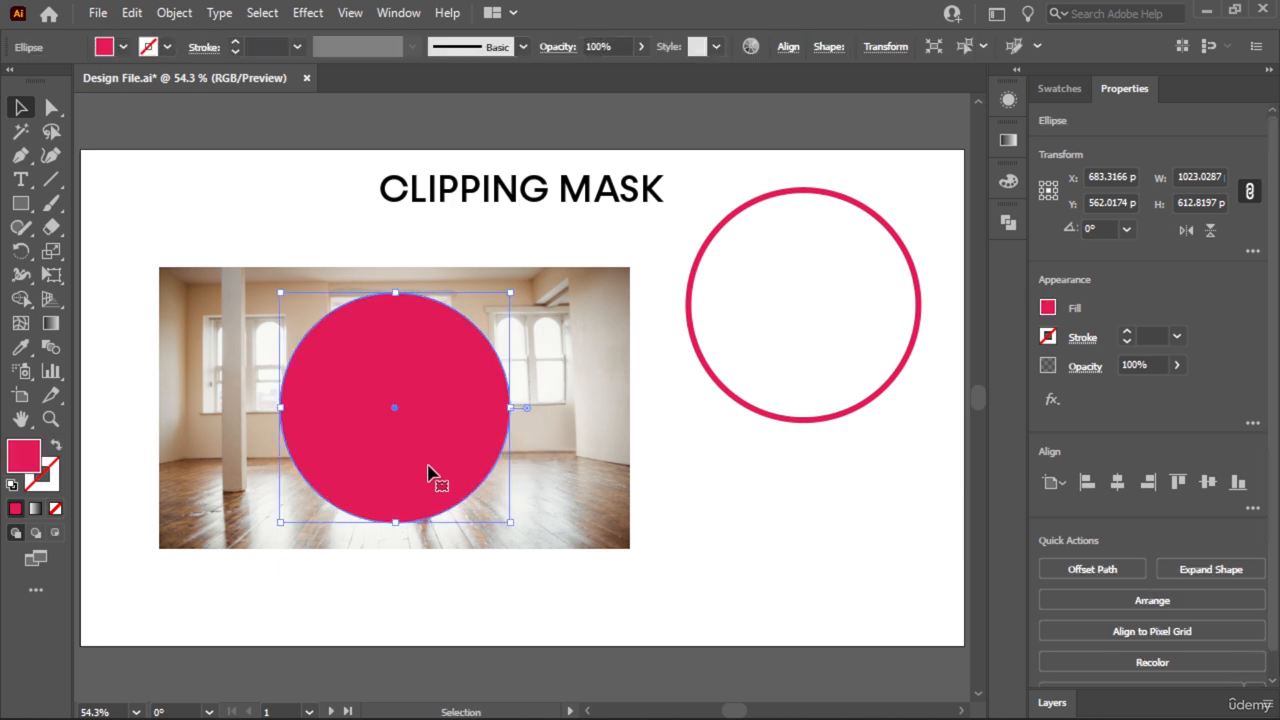
left_click(405, 600)
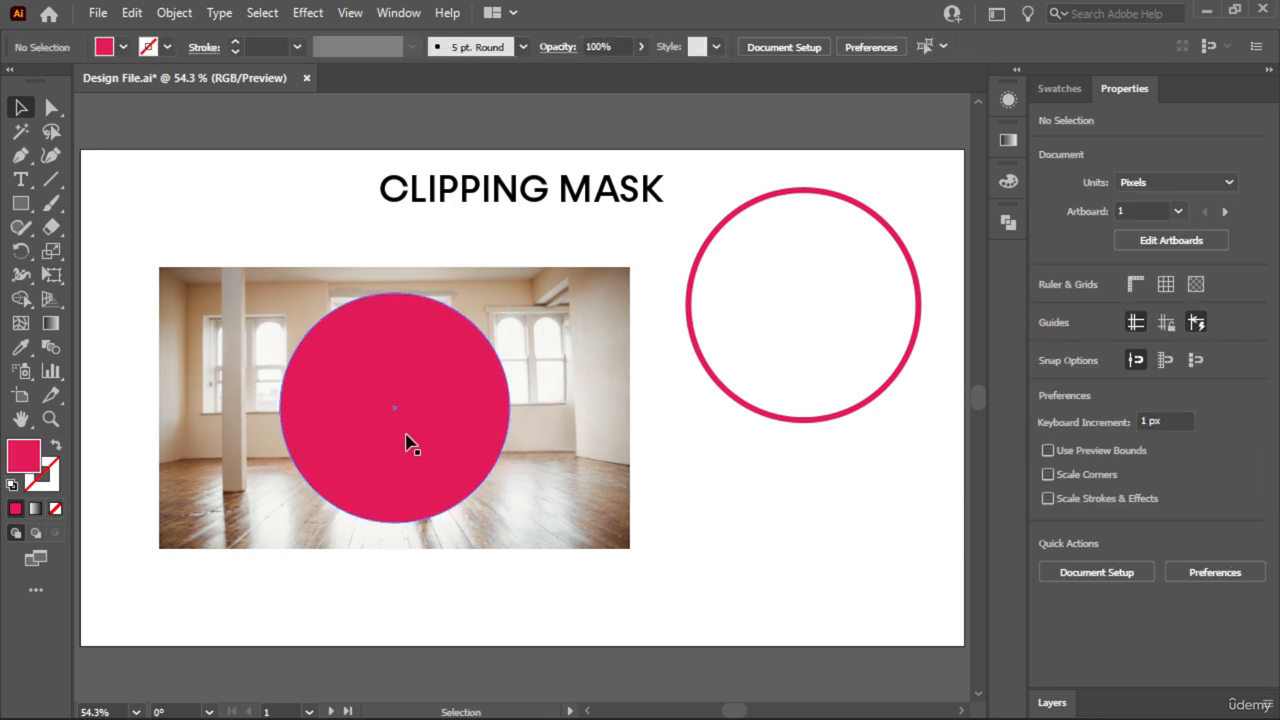
- Make a clipping mask from the filled pink circle and the dancer photo beneath it
left_click_drag(332, 593, 474, 386)
right_click(420, 367)
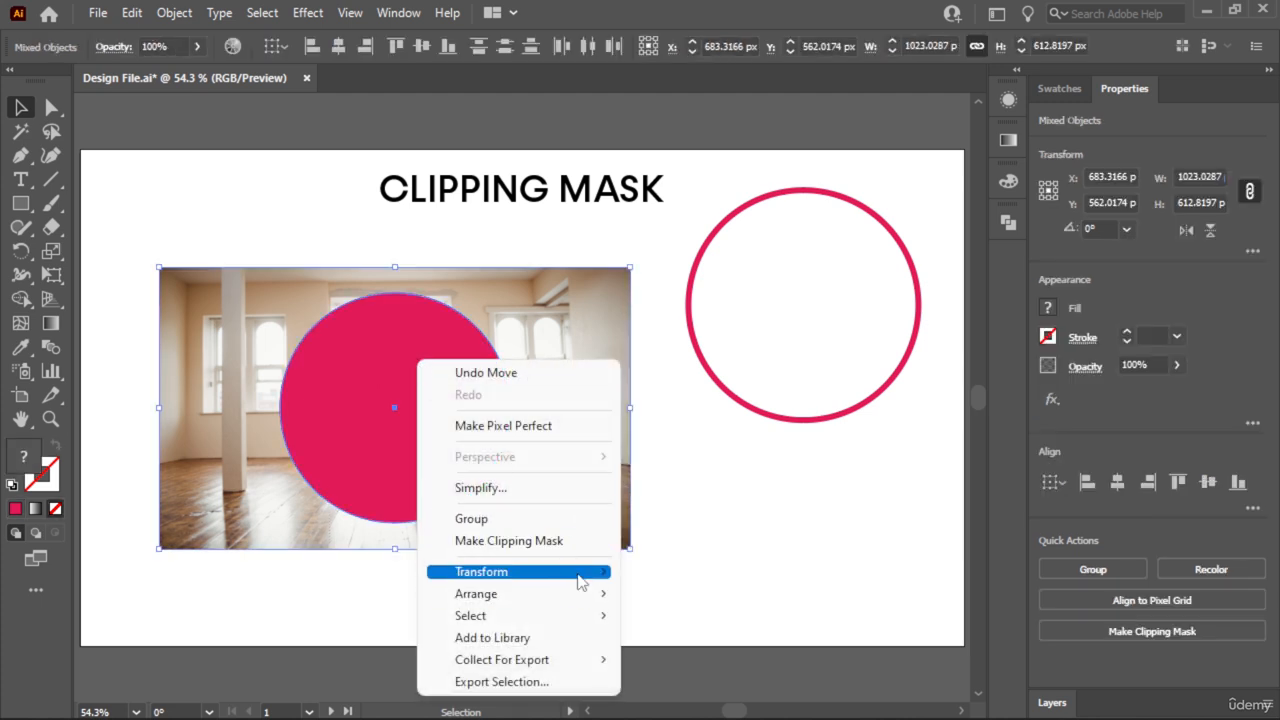
mouse_move(582, 577)
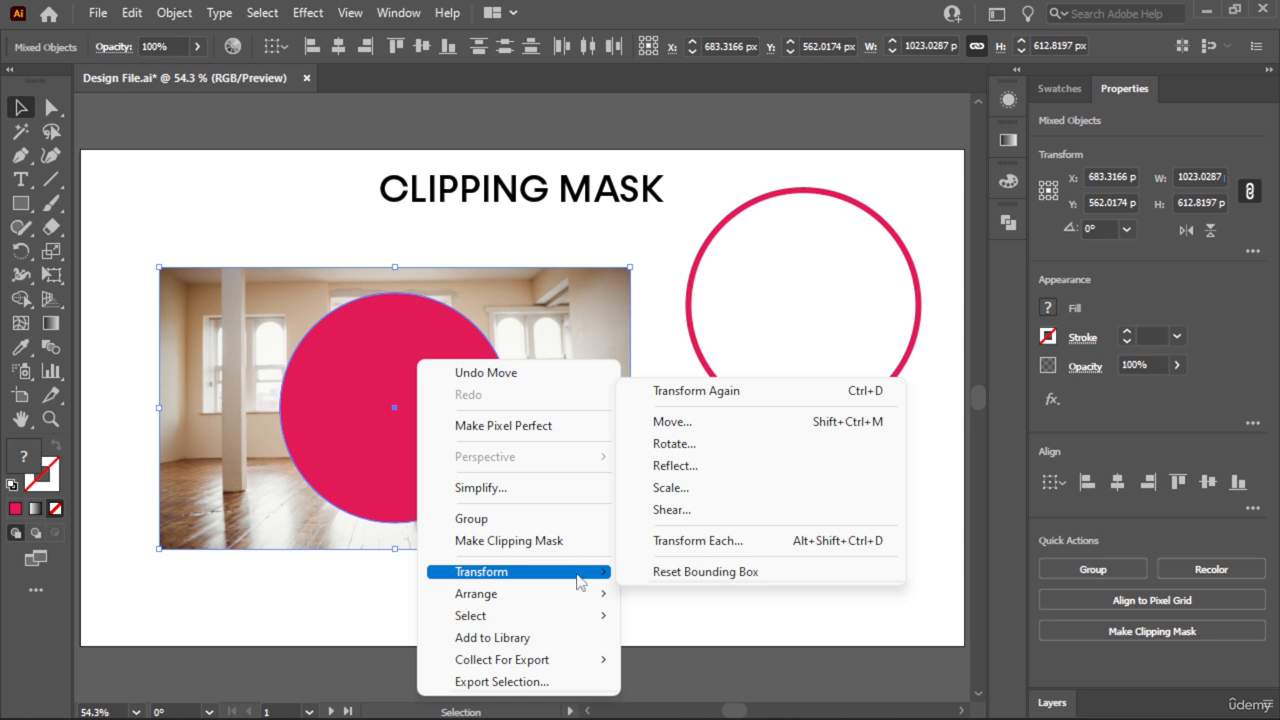
mouse_move(530, 616)
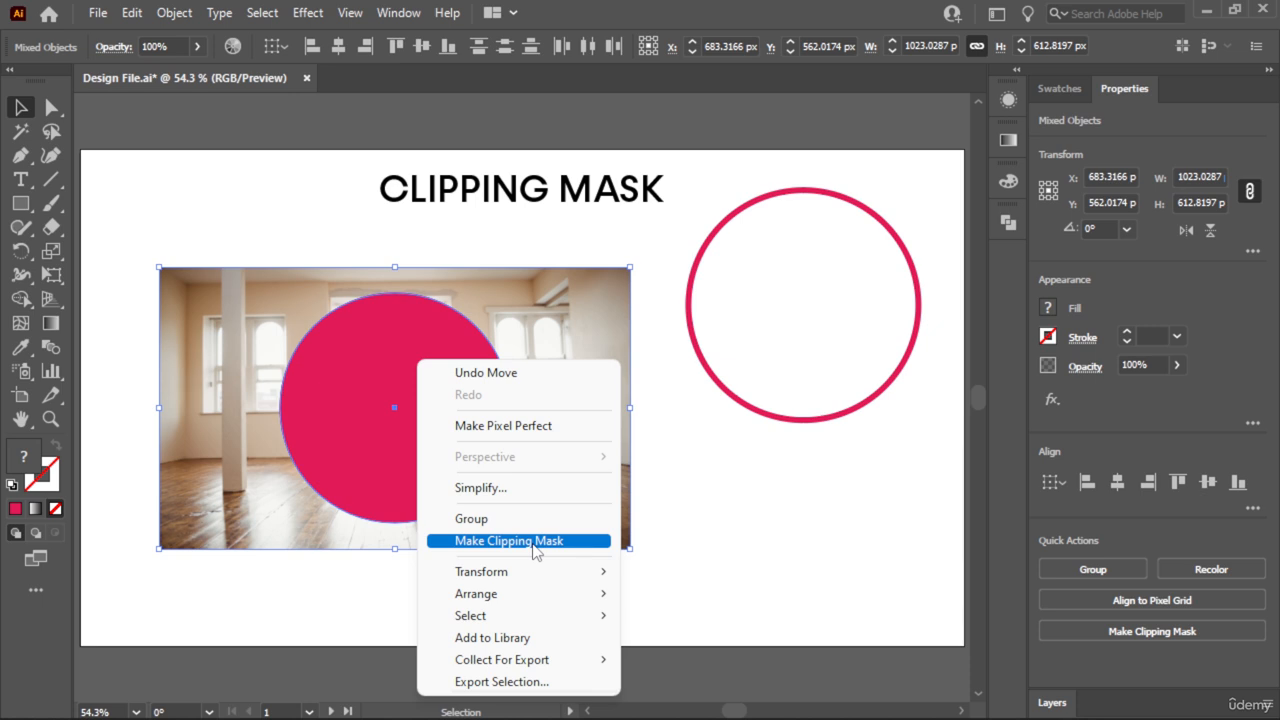
left_click(525, 543)
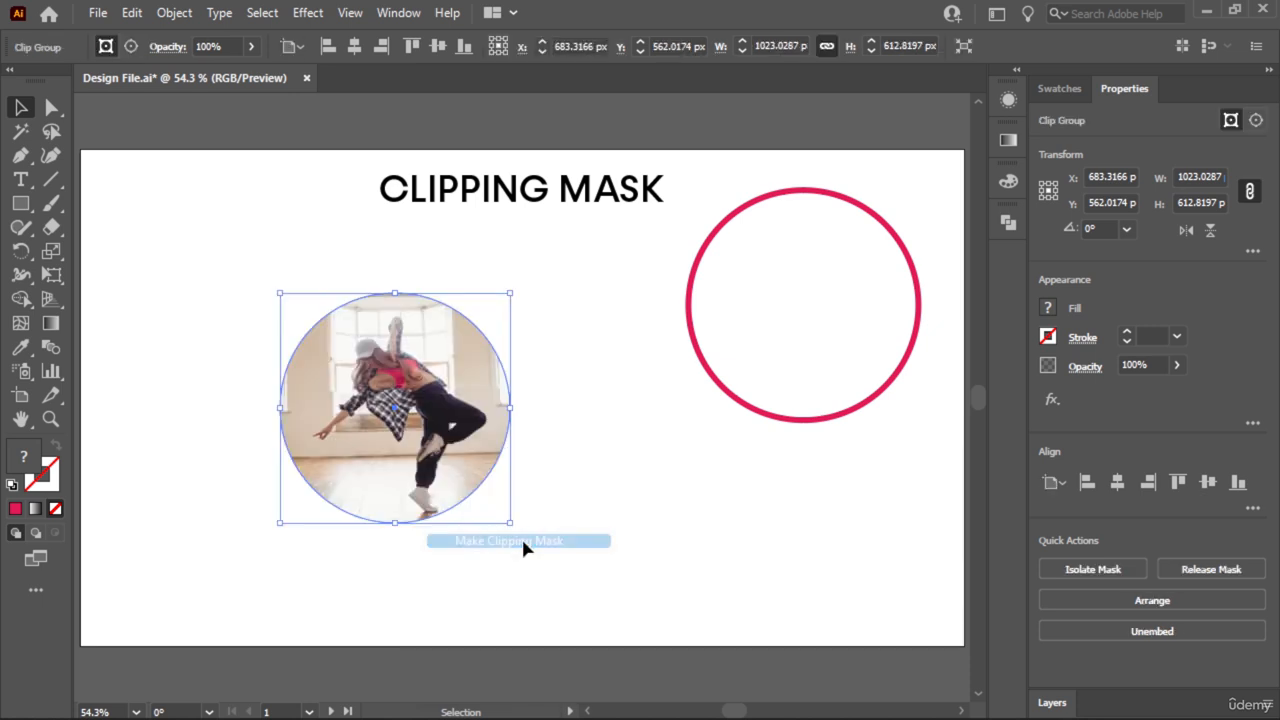
left_click(486, 566)
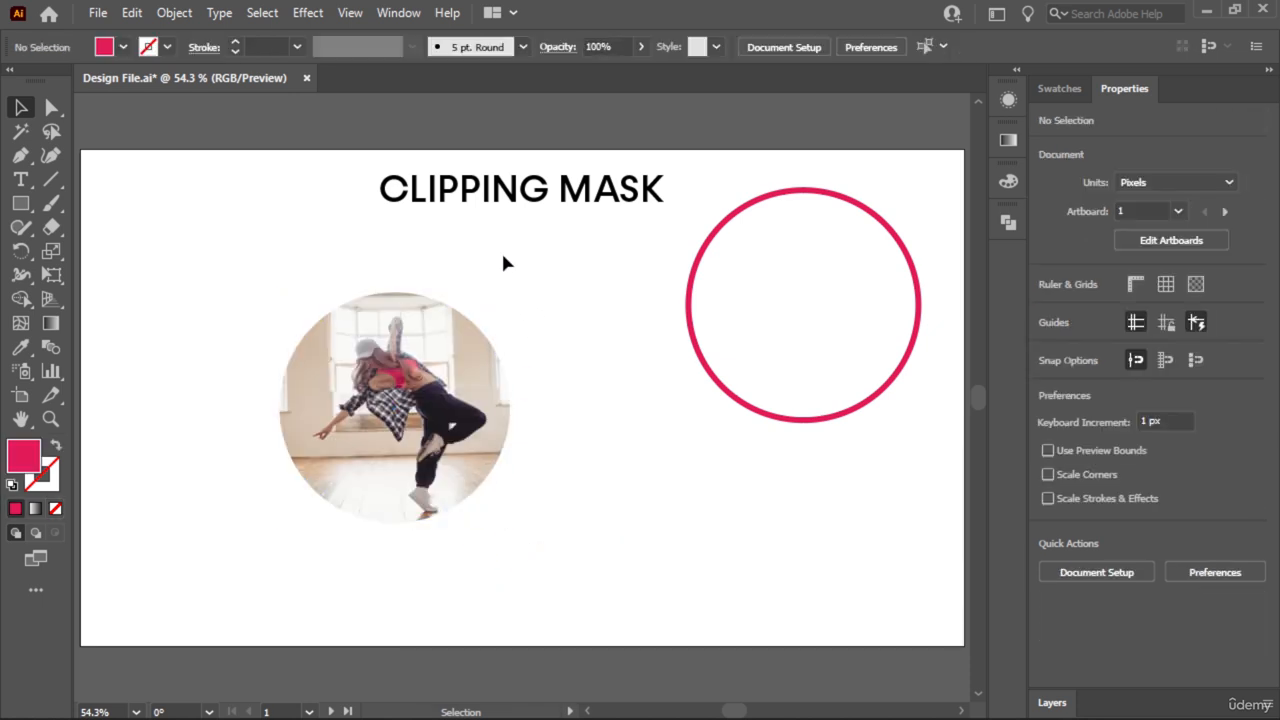
left_click(480, 336)
- Show the contents of Layer 1 and cut the circular dancer clip group from it
left_click(1052, 703)
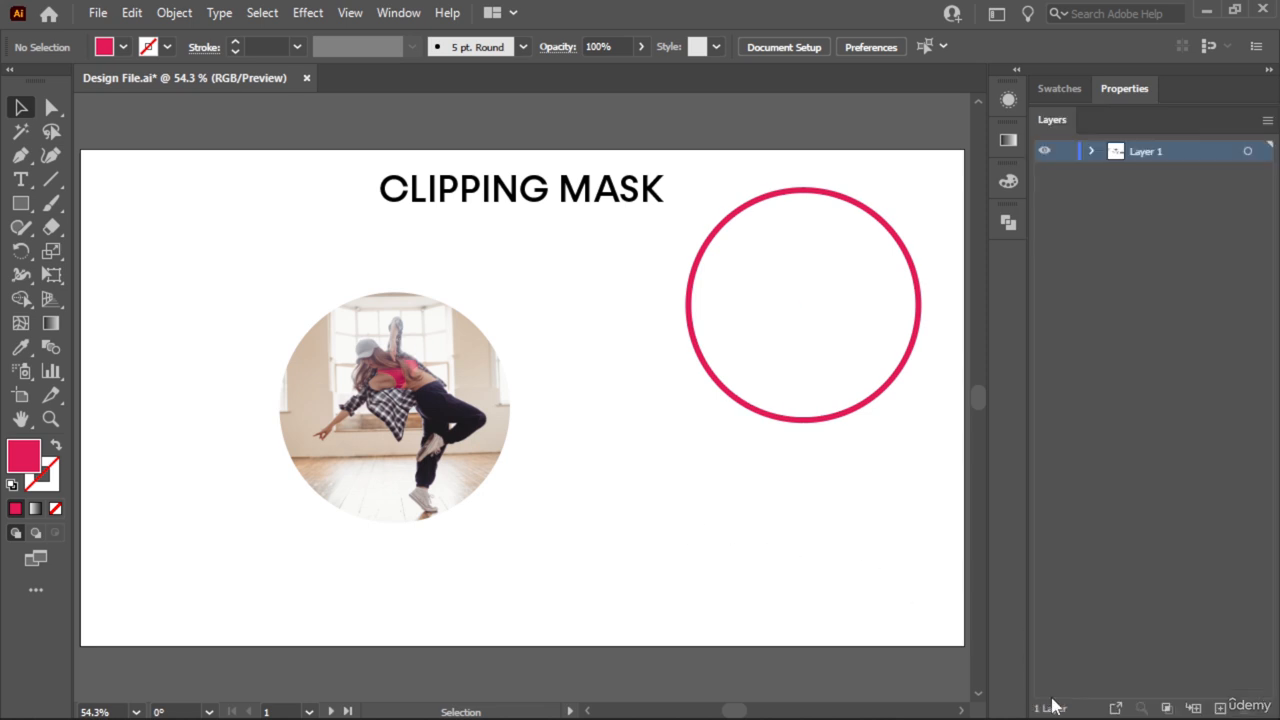
left_click(1092, 150)
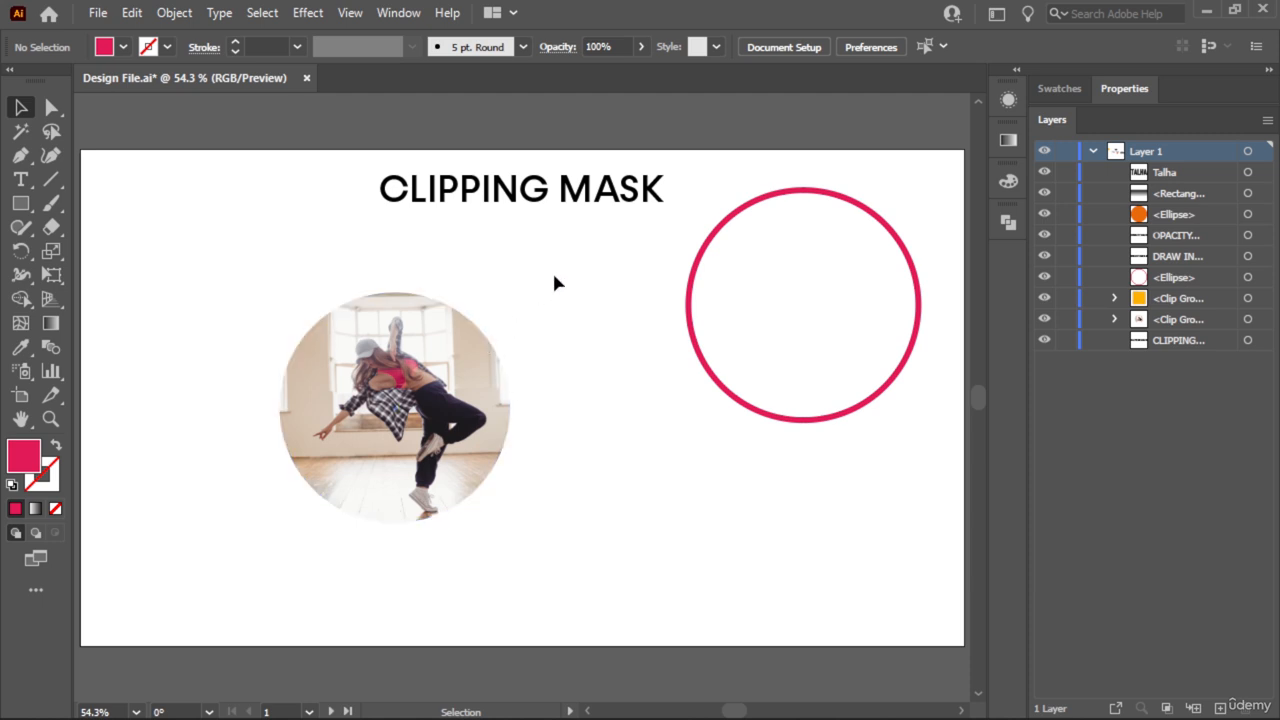
left_click_drag(600, 258, 369, 473)
key("a")
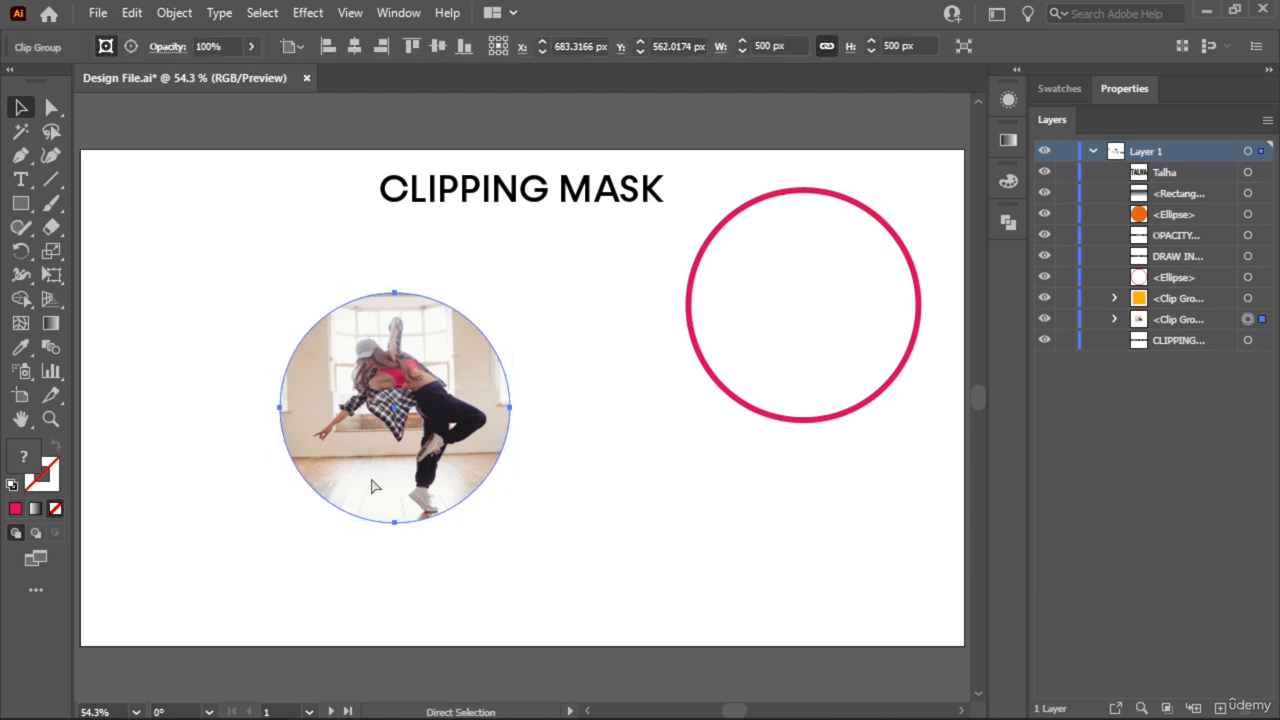
key("Delete")
key("v")
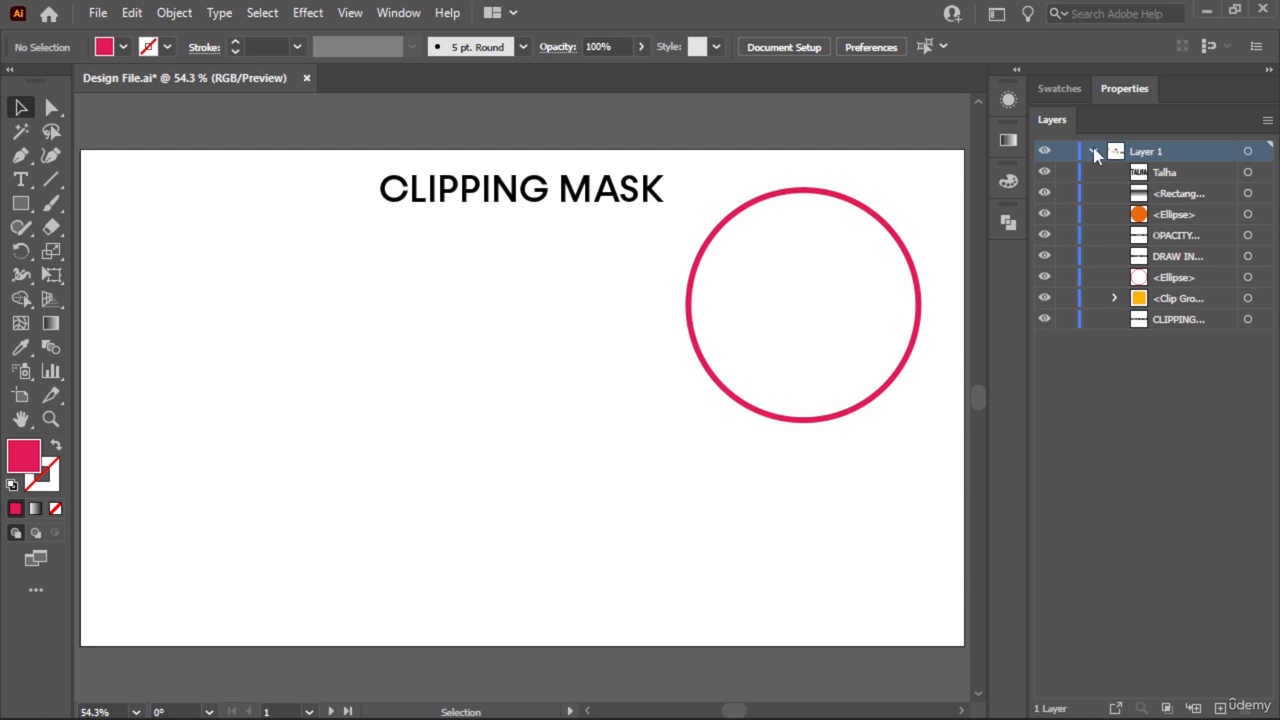
- Create a new layer above Layer 1 and paste the dancer clip group into it at its original position
left_click(1093, 151)
left_click(1193, 708)
key("a")
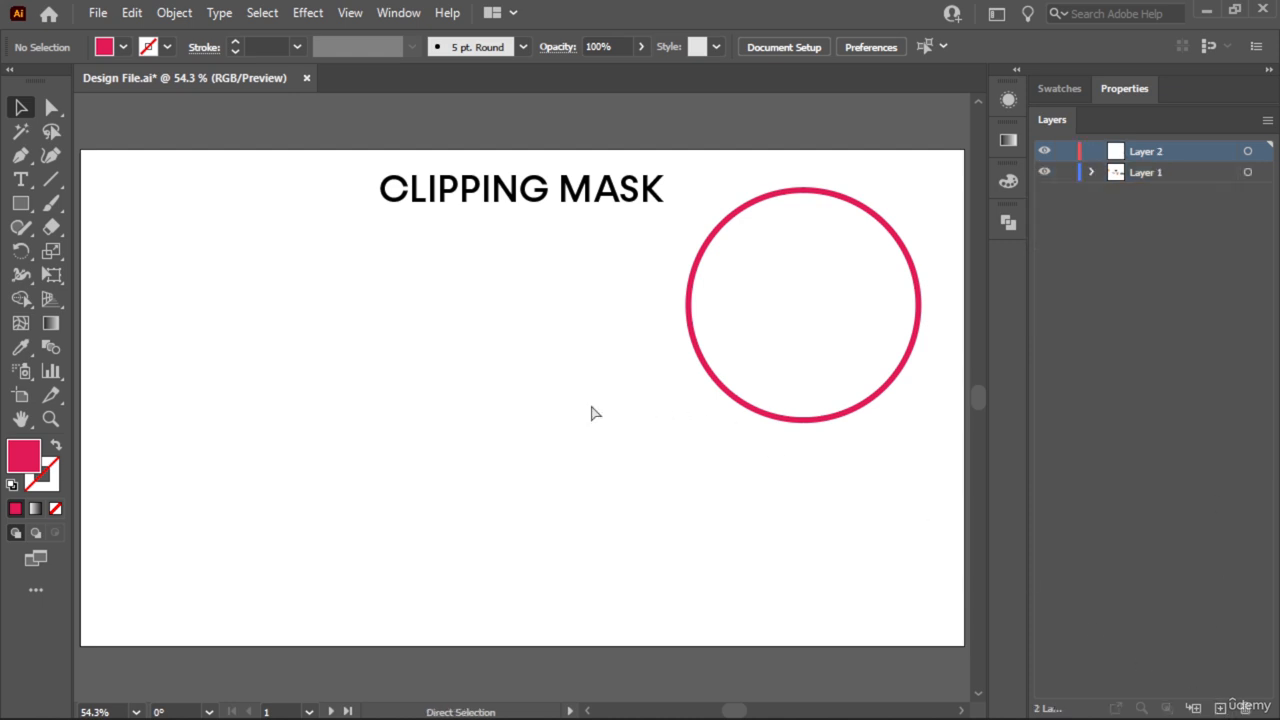
key("ctrl+f")
key("v")
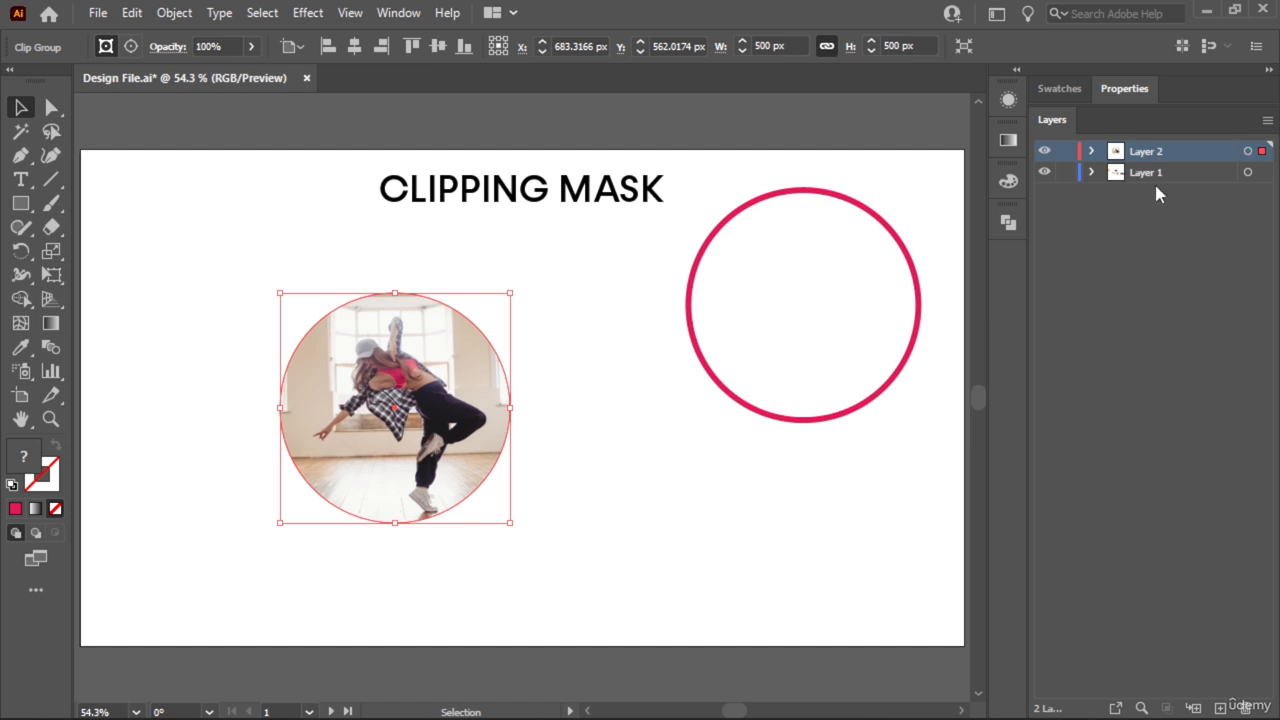
- Expand Layer 2 and its clip group in a widened layer list to show the ellipse and image inside
left_click(1092, 151)
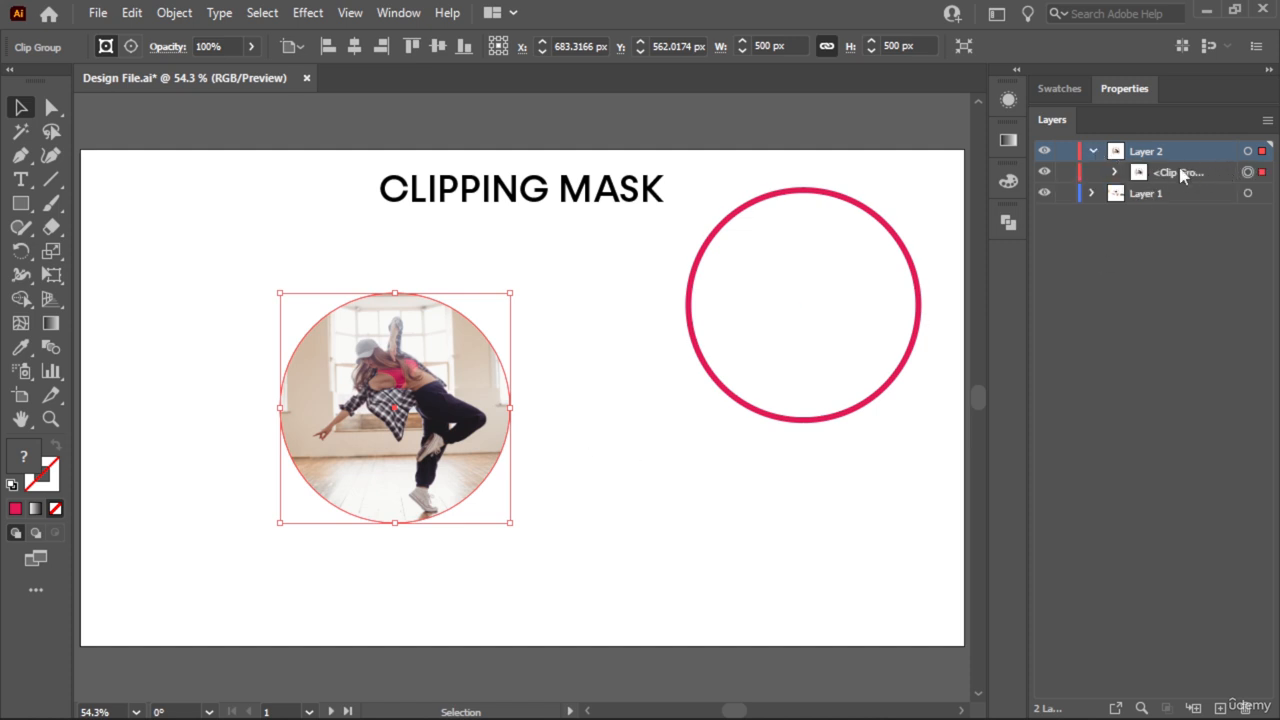
left_click_drag(1026, 251, 968, 244)
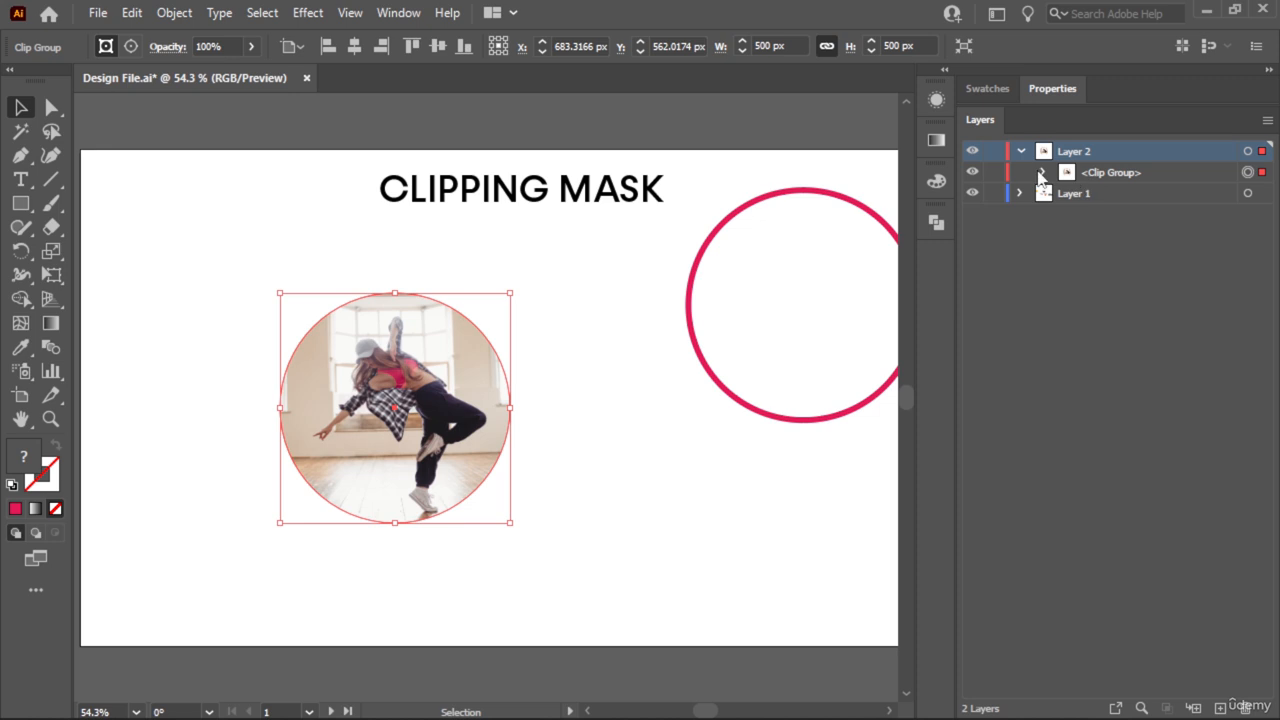
left_click(1043, 173)
- Set the layer list's row size to a custom 40 pixels to enlarge the thumbnails
left_click(1266, 120)
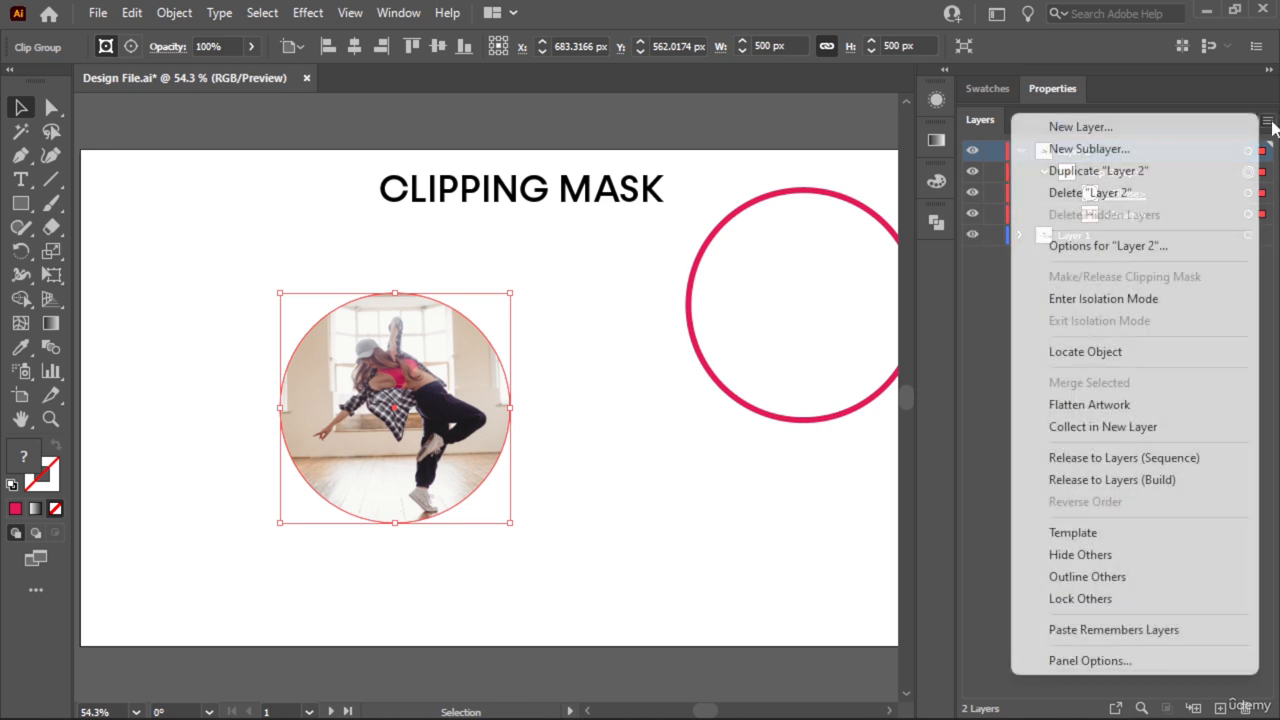
left_click(1116, 661)
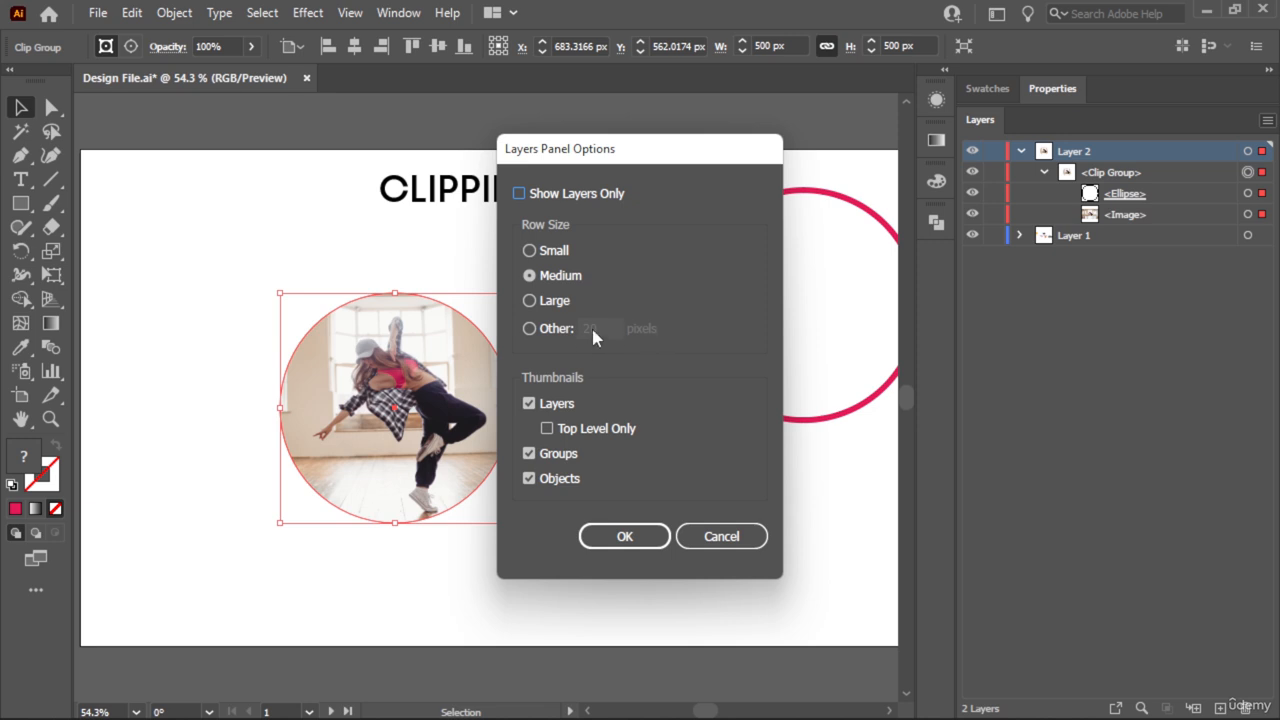
left_click(530, 329)
left_click_drag(613, 327, 570, 333)
type("40")
left_click(617, 538)
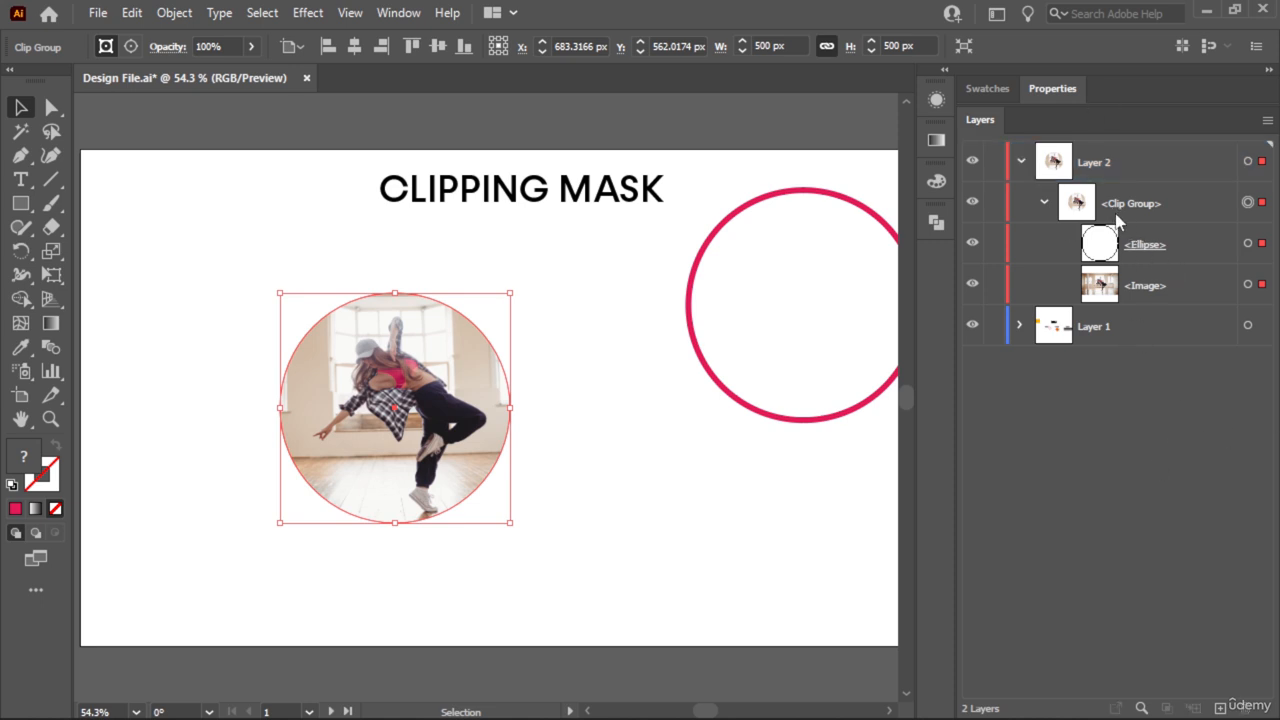
- Select the dancer clip group and examine its ellipse and image entries in Layer 2
left_click(620, 468)
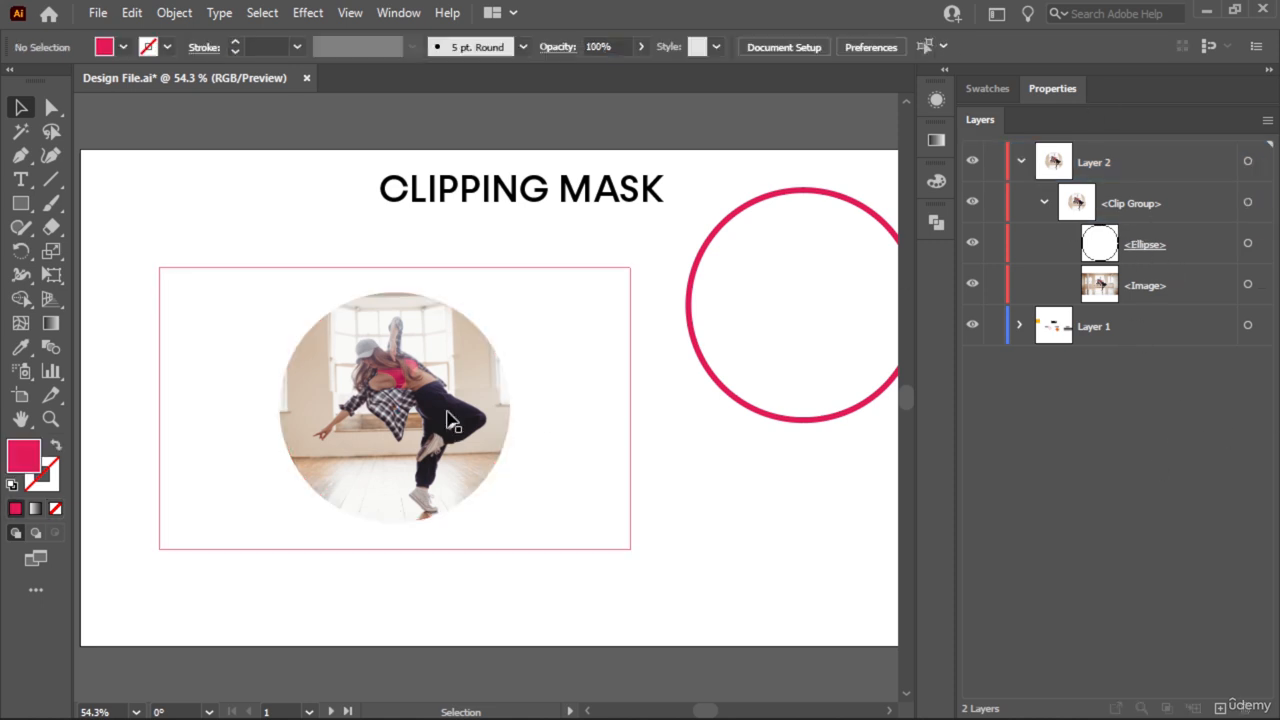
left_click(436, 392)
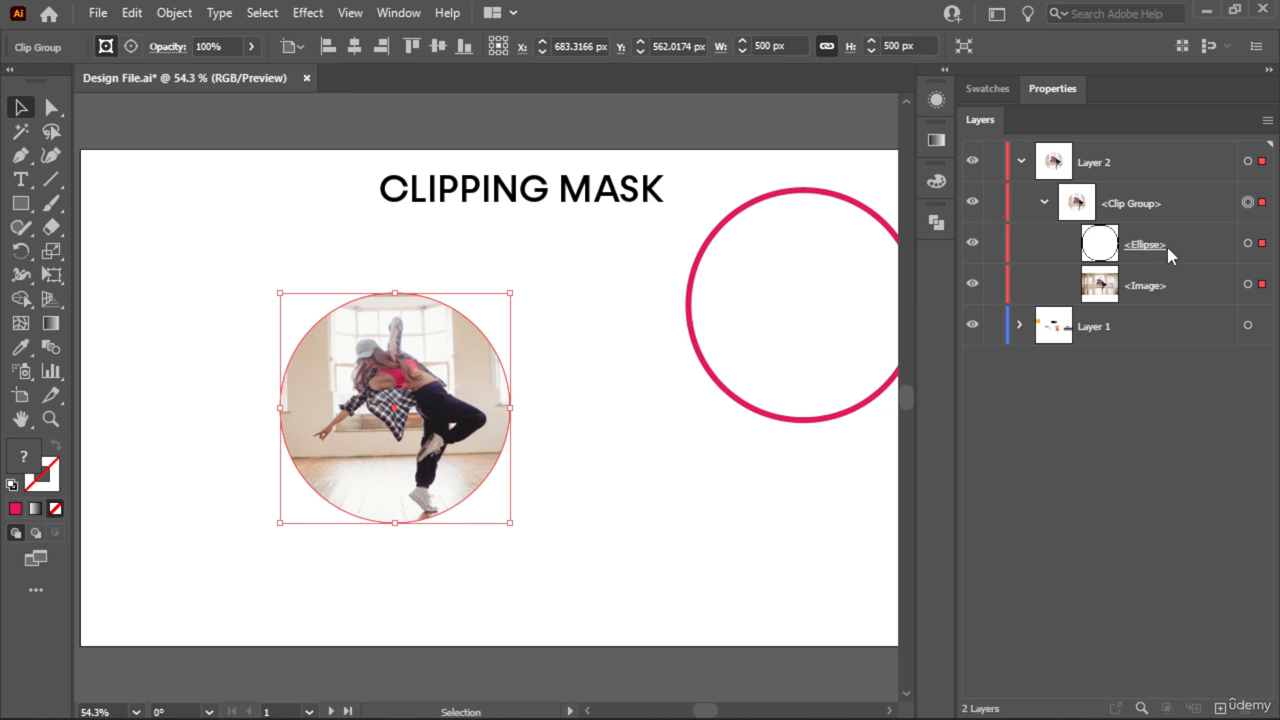
left_click(1178, 243)
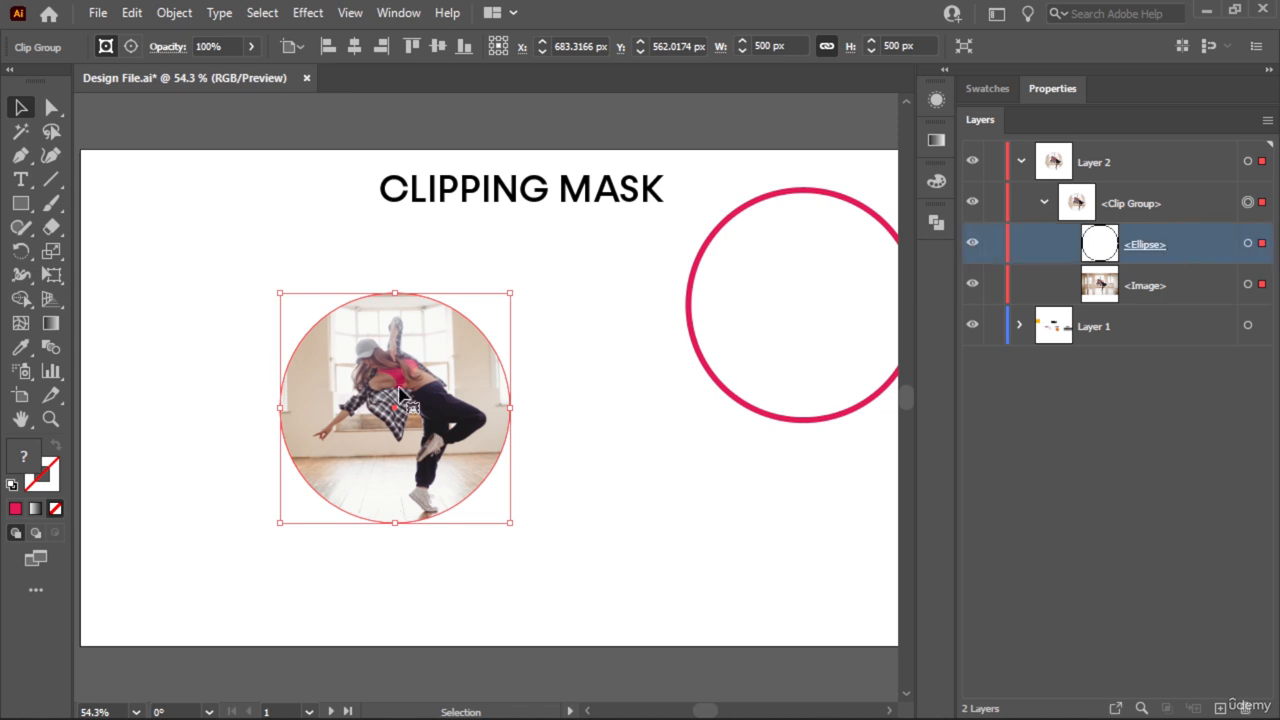
left_click(1183, 284)
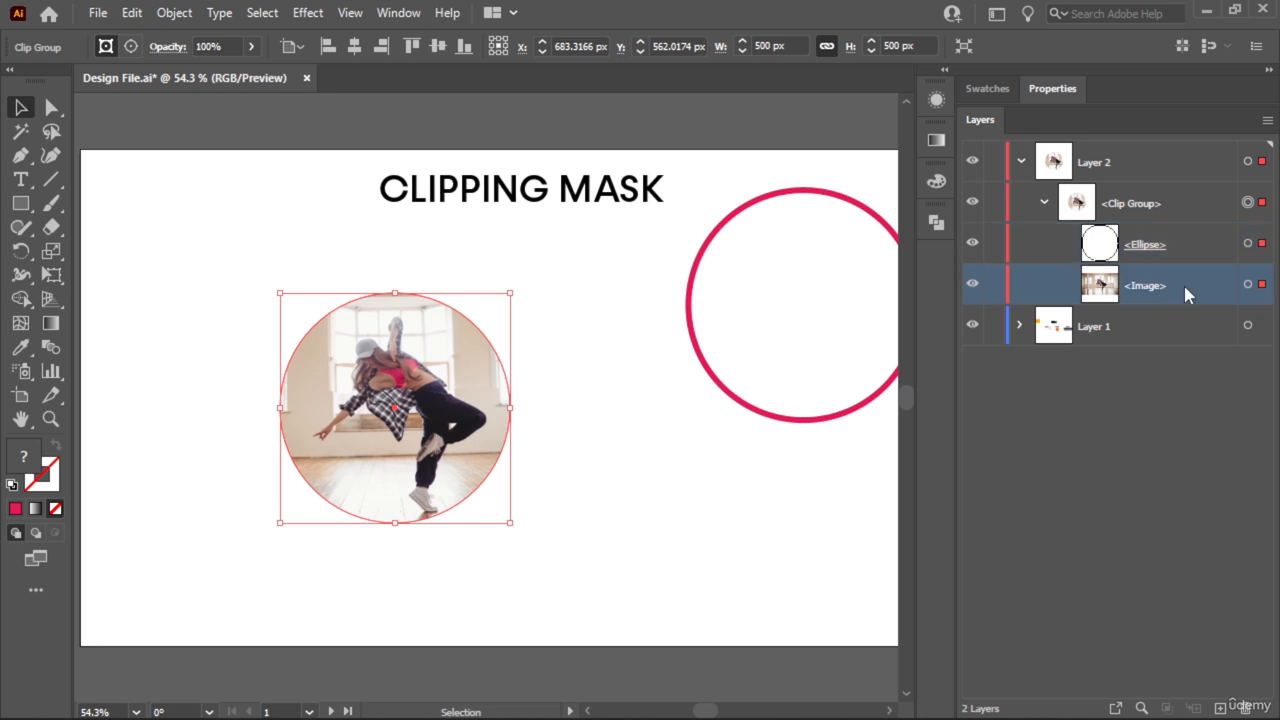
- Move the dancer clip group slightly left on the artboard, to about X 590 px, Y 573 px
left_click(687, 580)
left_click(449, 402)
left_click_drag(465, 443, 437, 452)
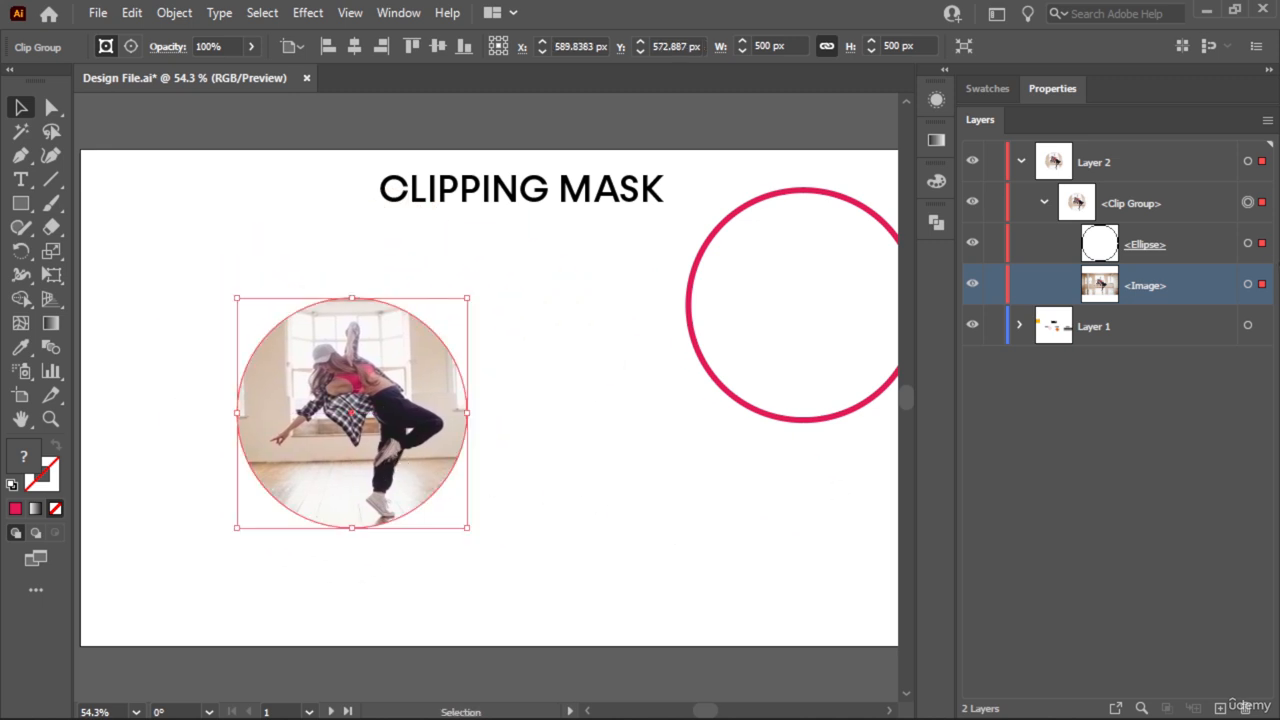
- Move only the image inside the clip group slightly left and up so the dancer shifts within the circular mask
left_click(1248, 286)
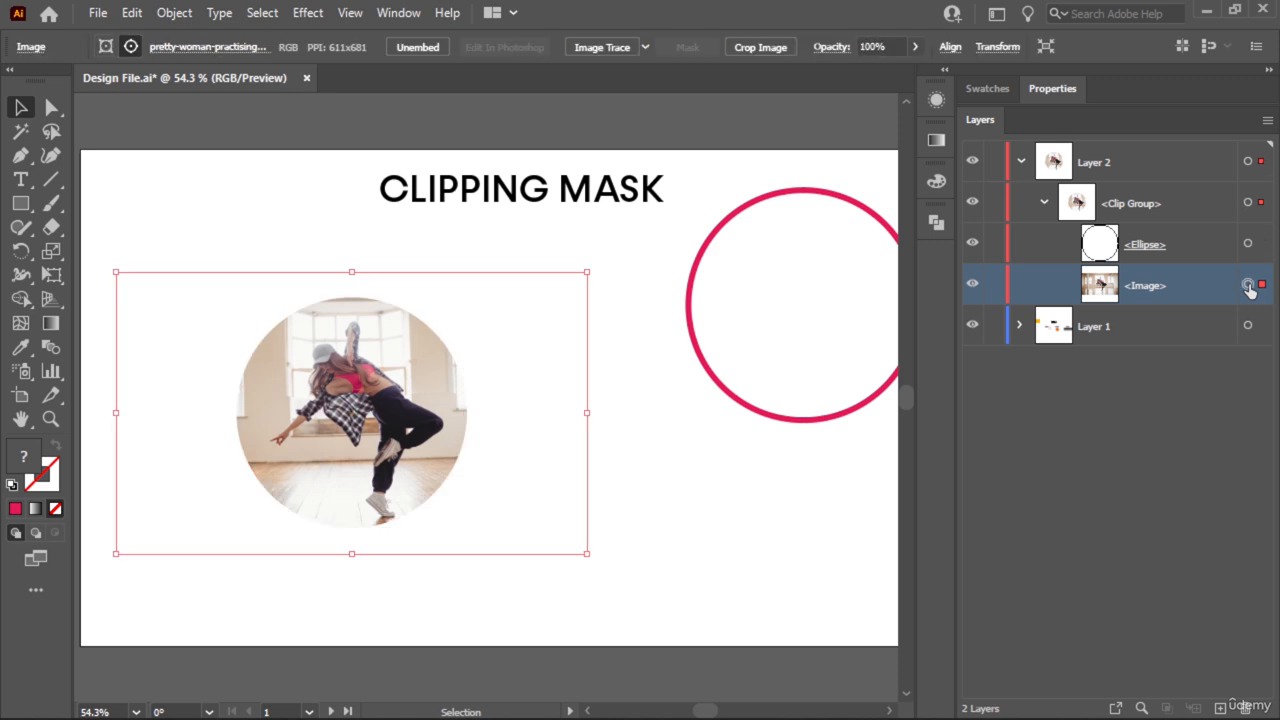
mouse_move(311, 448)
left_mouse_down()
mouse_move(325, 430)
mouse_move(303, 418)
mouse_move(297, 434)
mouse_move(309, 438)
mouse_move(291, 446)
mouse_move(305, 448)
left_mouse_up()
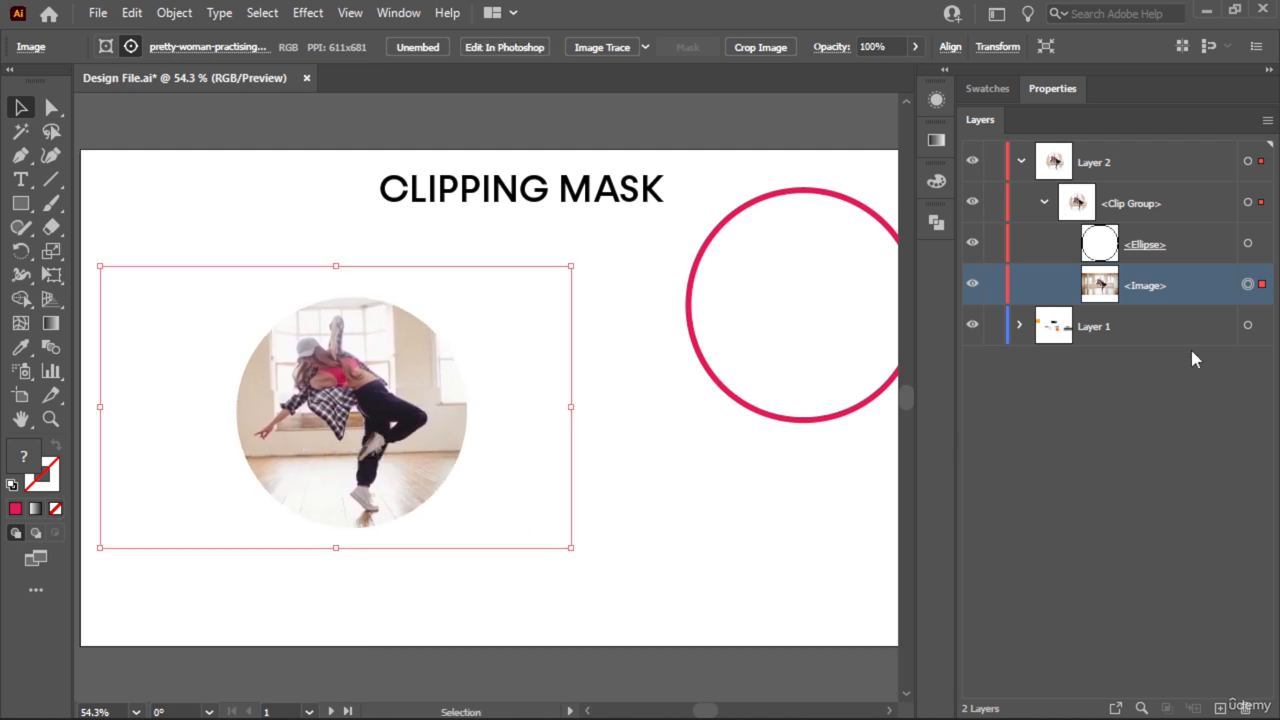
left_click(686, 540)
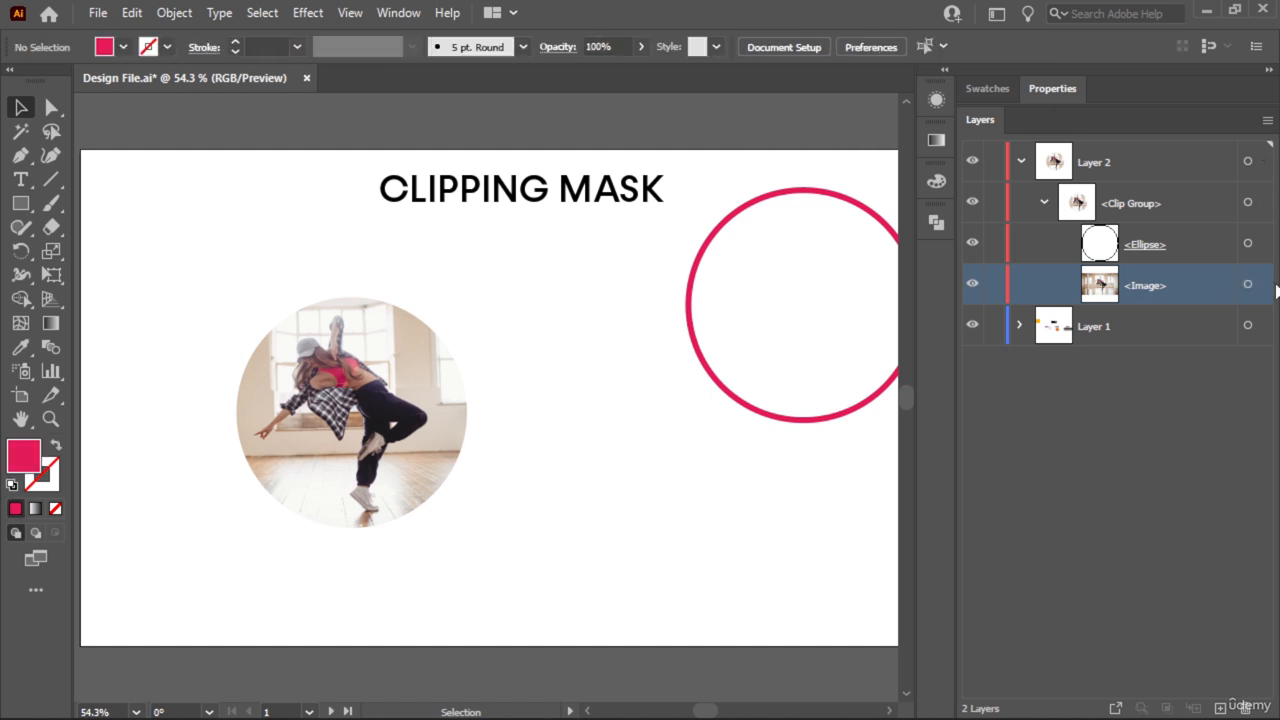
- Target the ellipse entry of the clip group and move the masked dancer slightly up and left on the artboard
left_click(1248, 245)
left_click_drag(423, 357, 403, 322)
key("ctrl+shift+a")
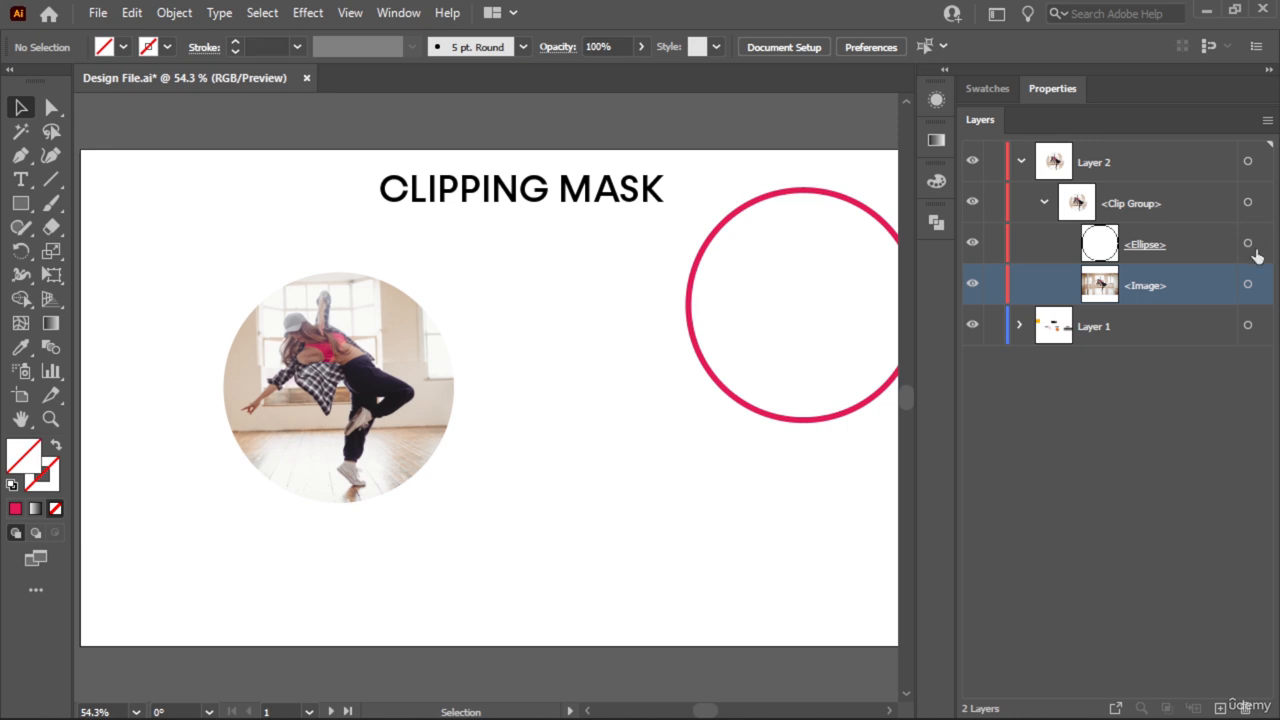
- Select the ellipse inside the clip group to examine the mask outline around the dancer
left_click(1248, 245)
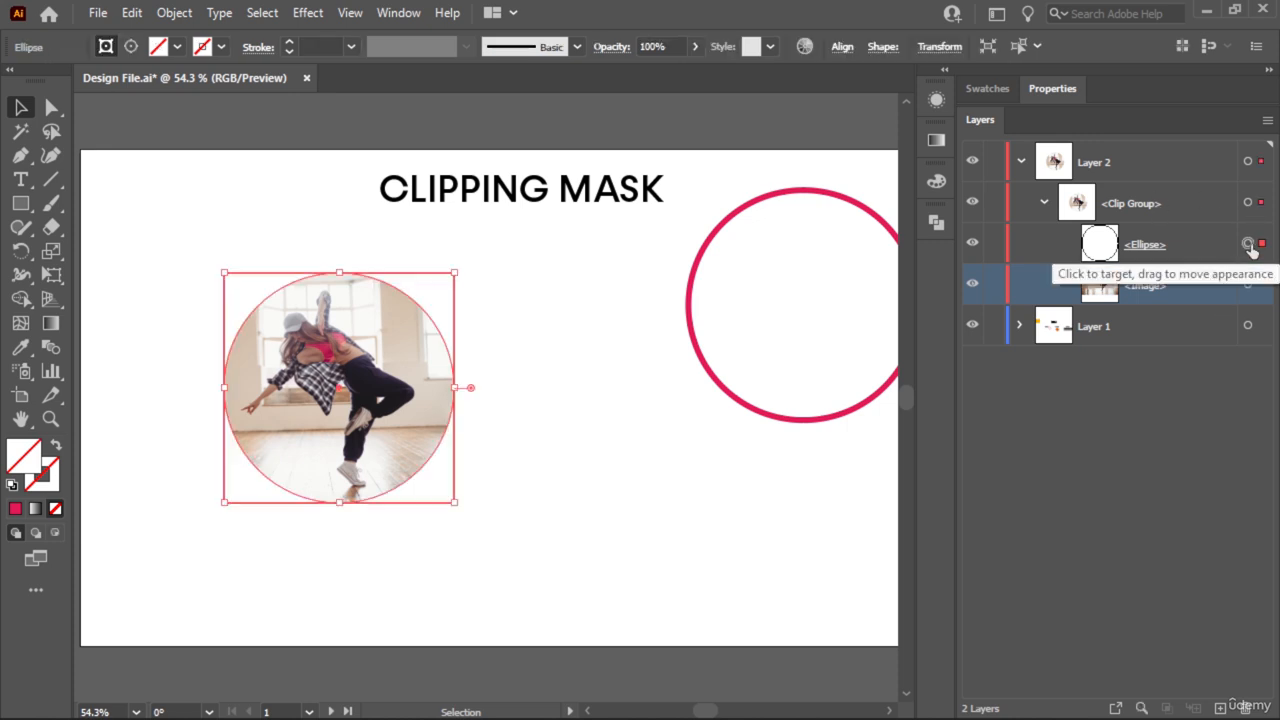
left_click(437, 507)
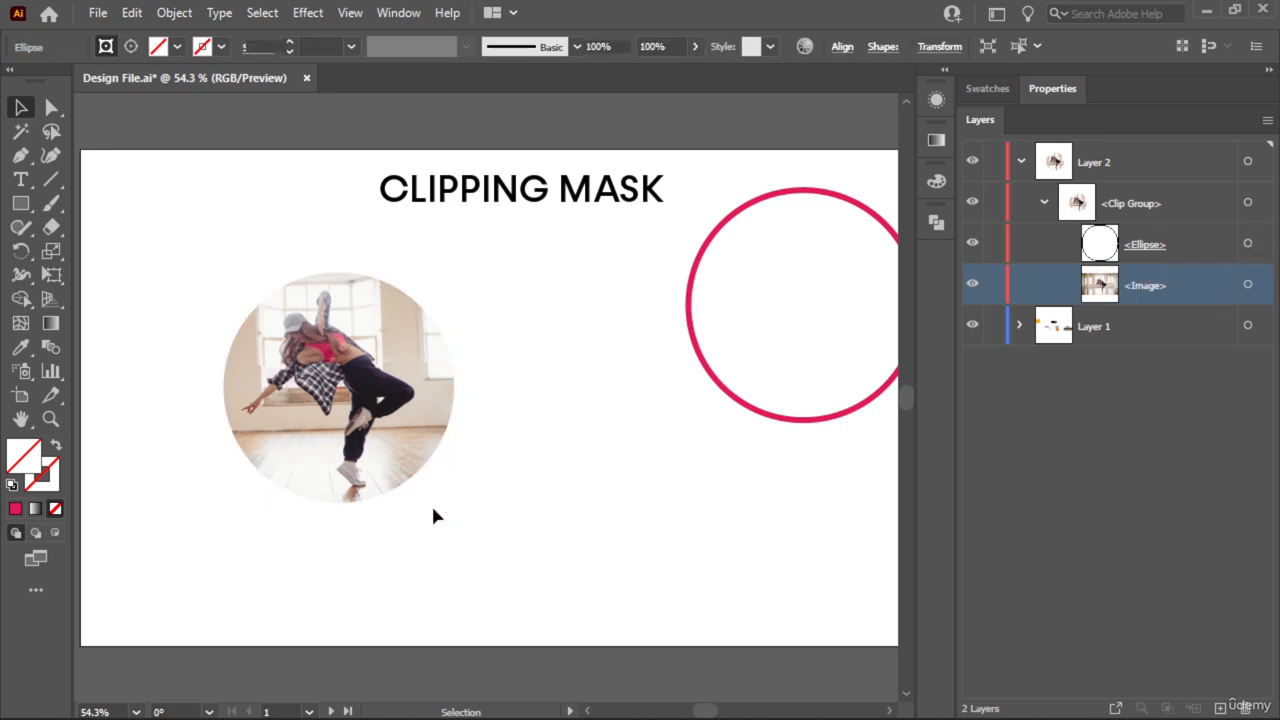
left_click(1248, 243)
mouse_move(443, 442)
left_mouse_down()
mouse_move(466, 453)
mouse_move(527, 443)
mouse_move(467, 382)
mouse_move(401, 420)
mouse_move(418, 470)
mouse_move(369, 520)
mouse_move(286, 434)
mouse_move(274, 377)
mouse_move(397, 381)
mouse_move(634, 338)
mouse_move(634, 279)
mouse_move(637, 292)
mouse_move(537, 396)
mouse_move(431, 430)
mouse_move(443, 449)
left_mouse_up()
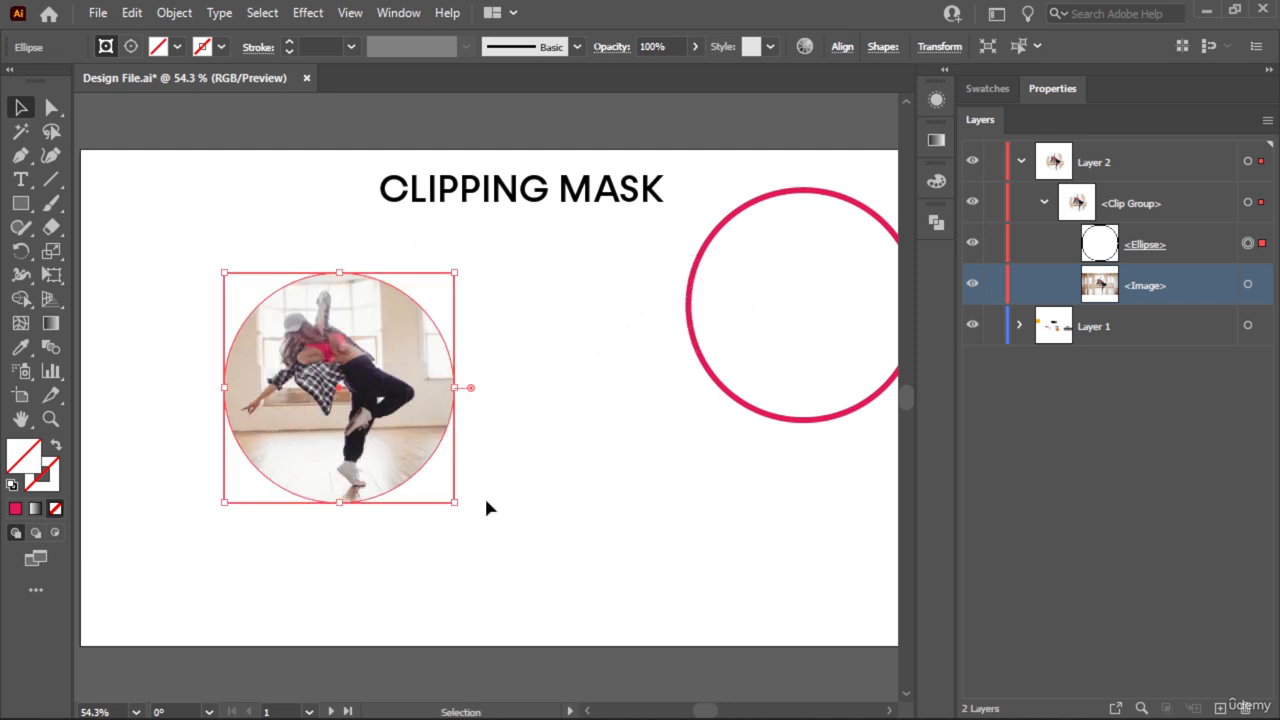
left_click(589, 554)
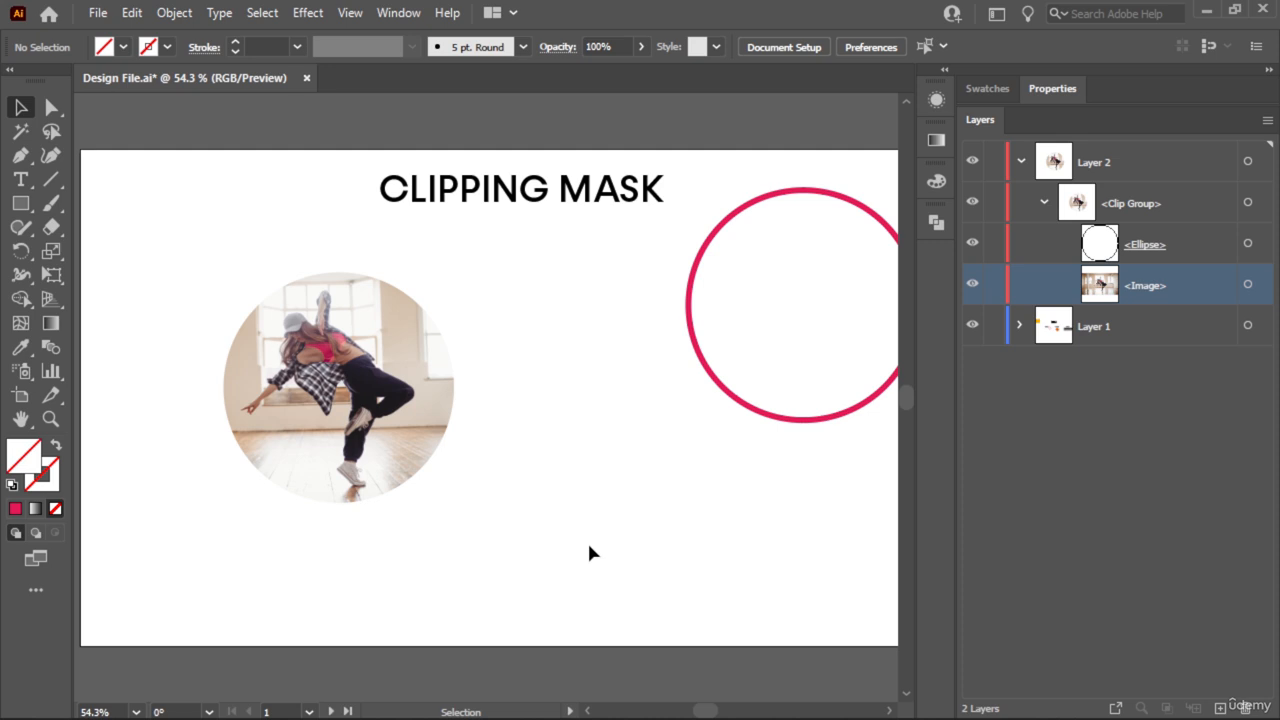
- Duplicate the dancer clip group, with one instance above the artboard and the other on it
key("ctrl+minus")
key("ctrl+minus")
key("ctrl+minus")
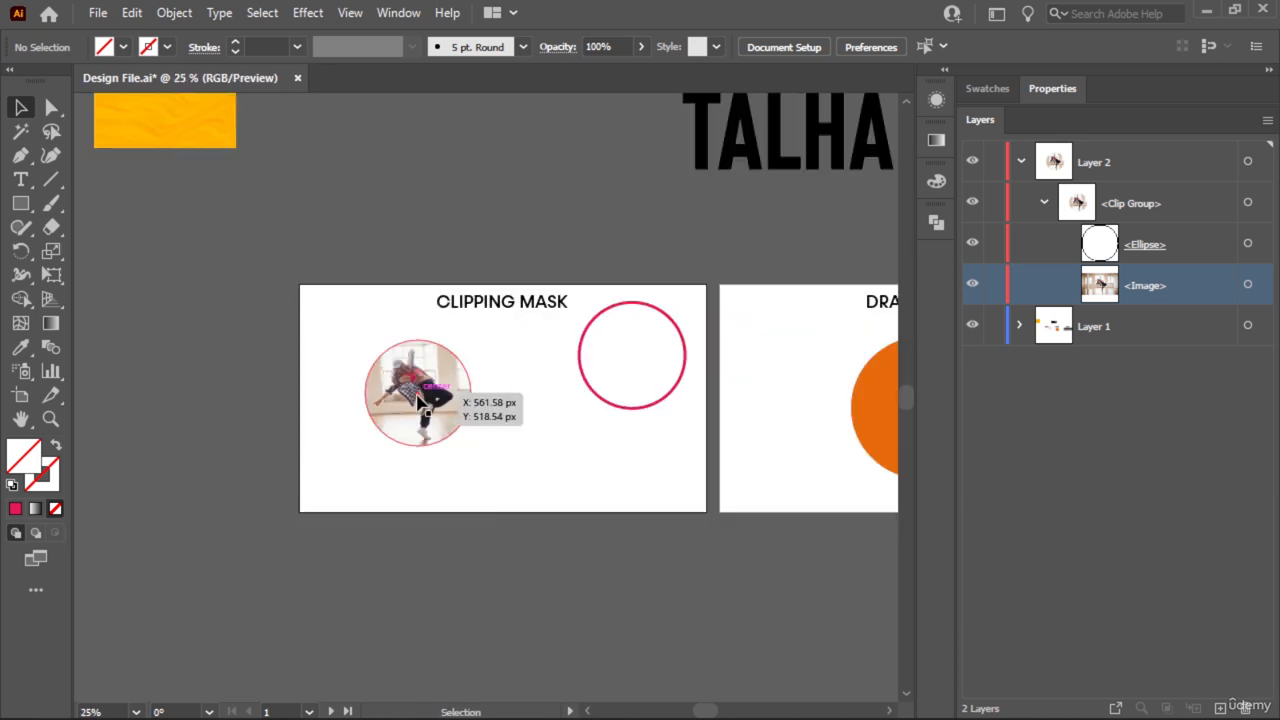
mouse_move(420, 400)
left_mouse_down()
mouse_move(377, 191)
mouse_move(392, 185)
mouse_move(403, 380)
mouse_move(422, 400)
left_mouse_up()
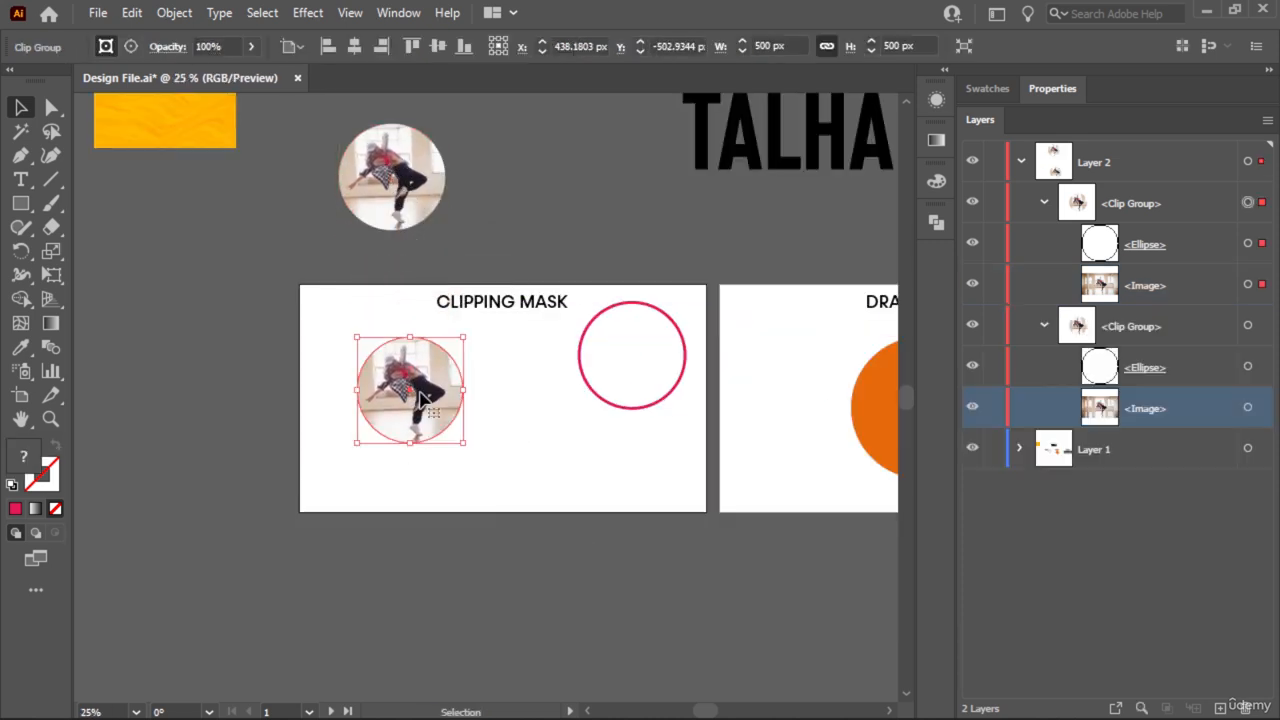
- Release the clipping mask of the dancer on the artboard and move the freed image down away from its circle
right_click(422, 400)
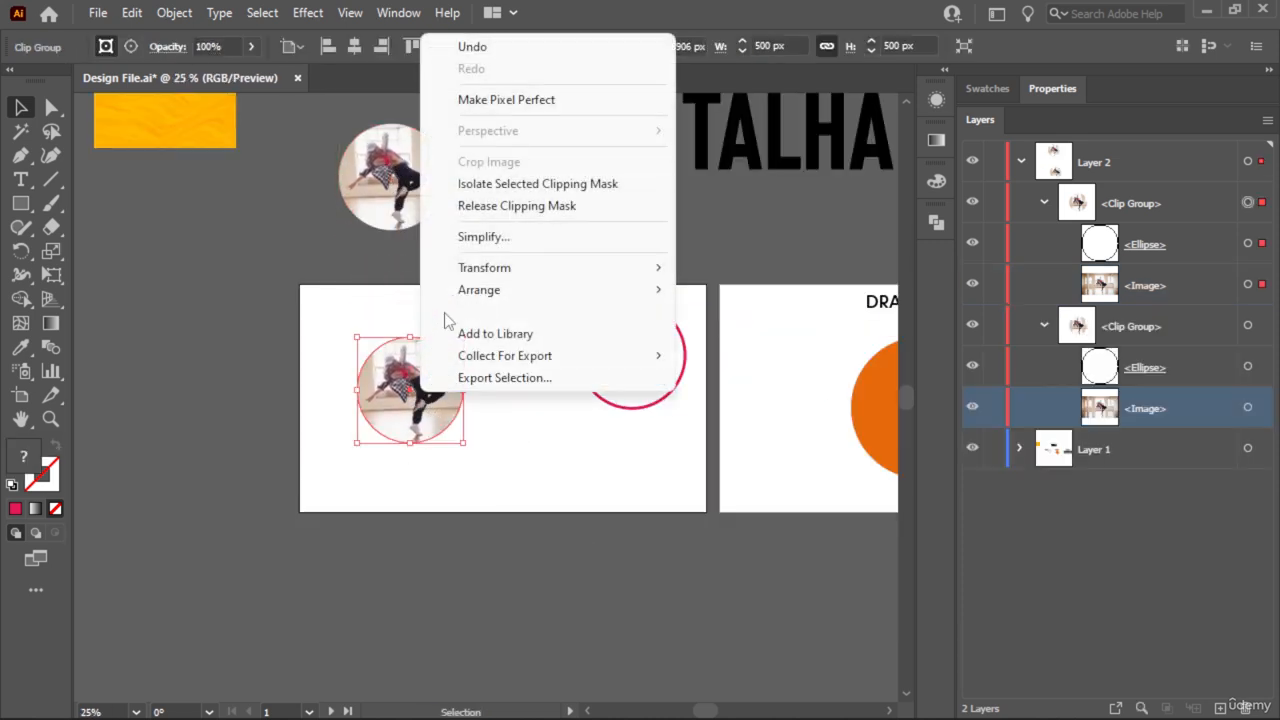
left_click(476, 206)
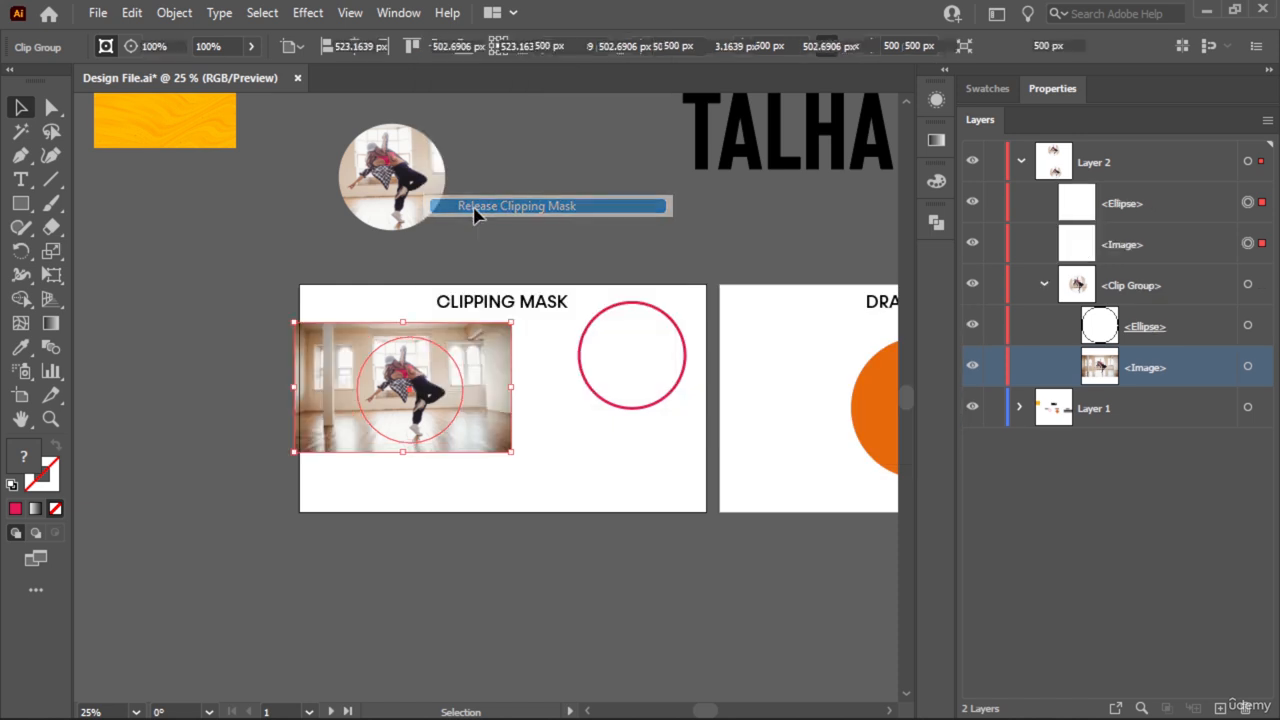
left_click(529, 503)
left_click_drag(485, 422, 560, 577)
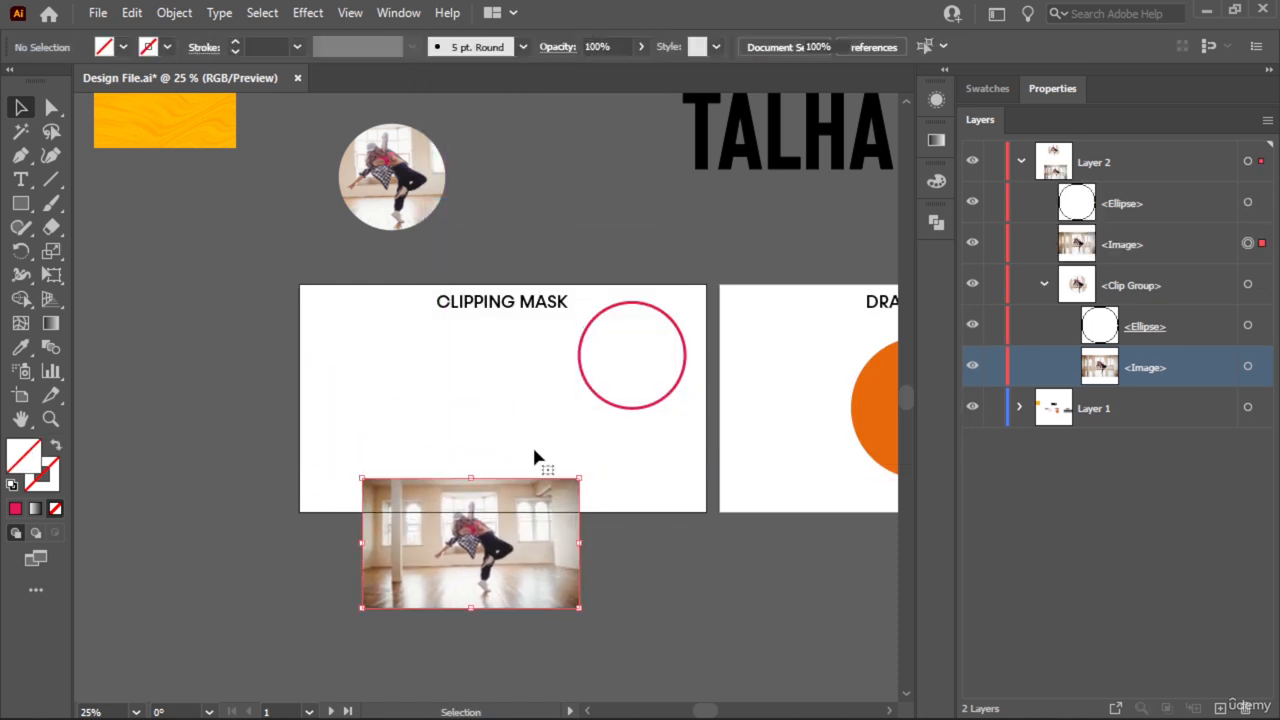
- Fill the released circle with solid pink, hex E21B59
left_click_drag(500, 348, 376, 441)
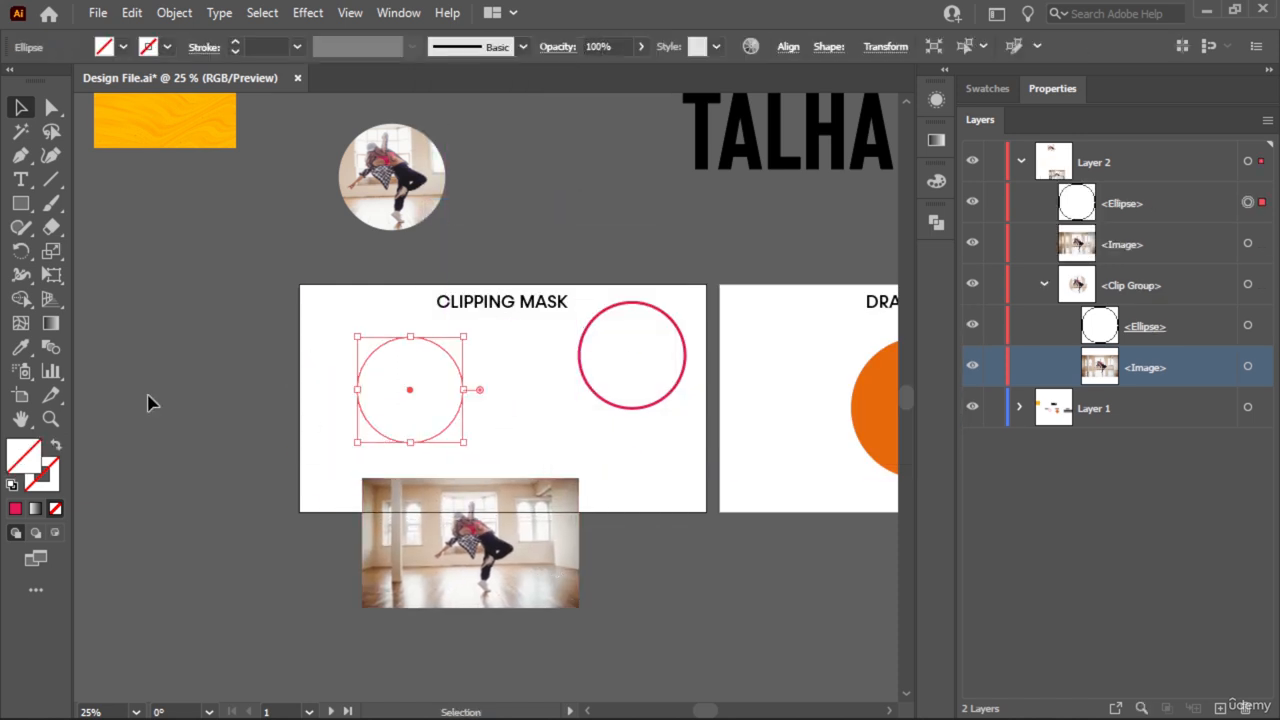
left_click(15, 509)
left_click(186, 506)
- Move the dancer image back over the circle's area and bring it to the front
left_click_drag(462, 444, 491, 437)
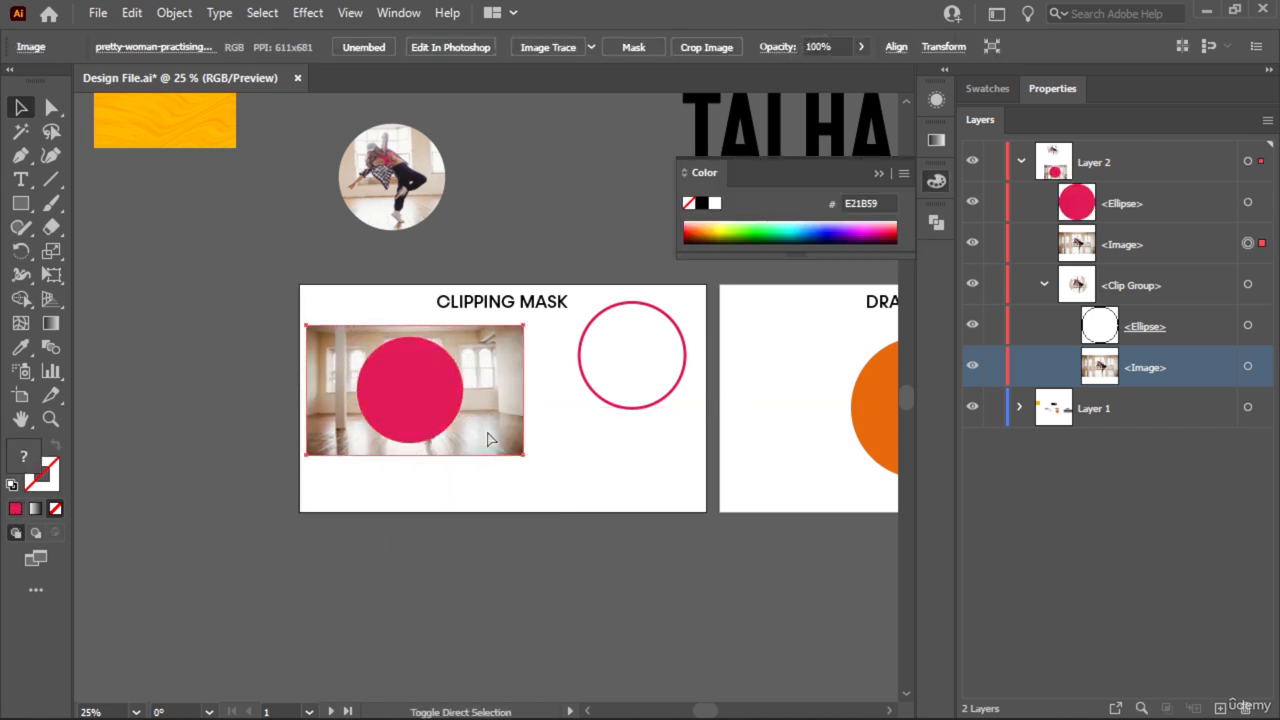
right_click(487, 432)
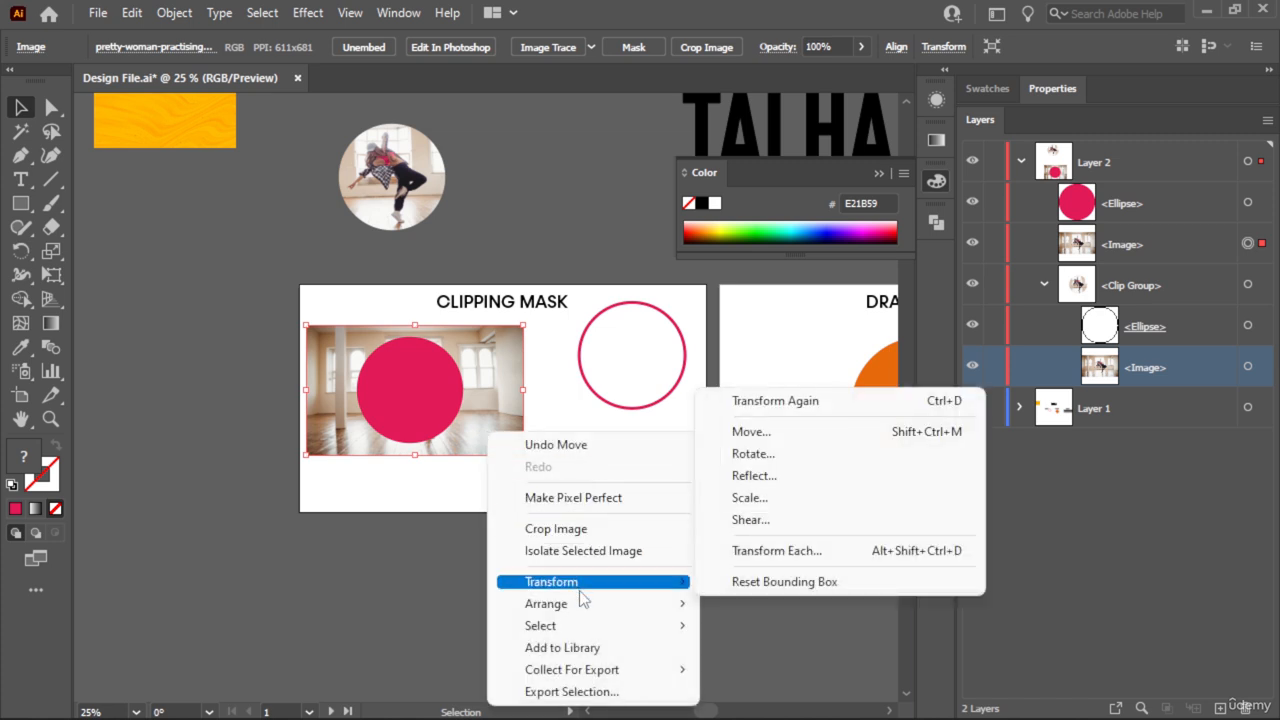
mouse_move(582, 604)
left_click(768, 604)
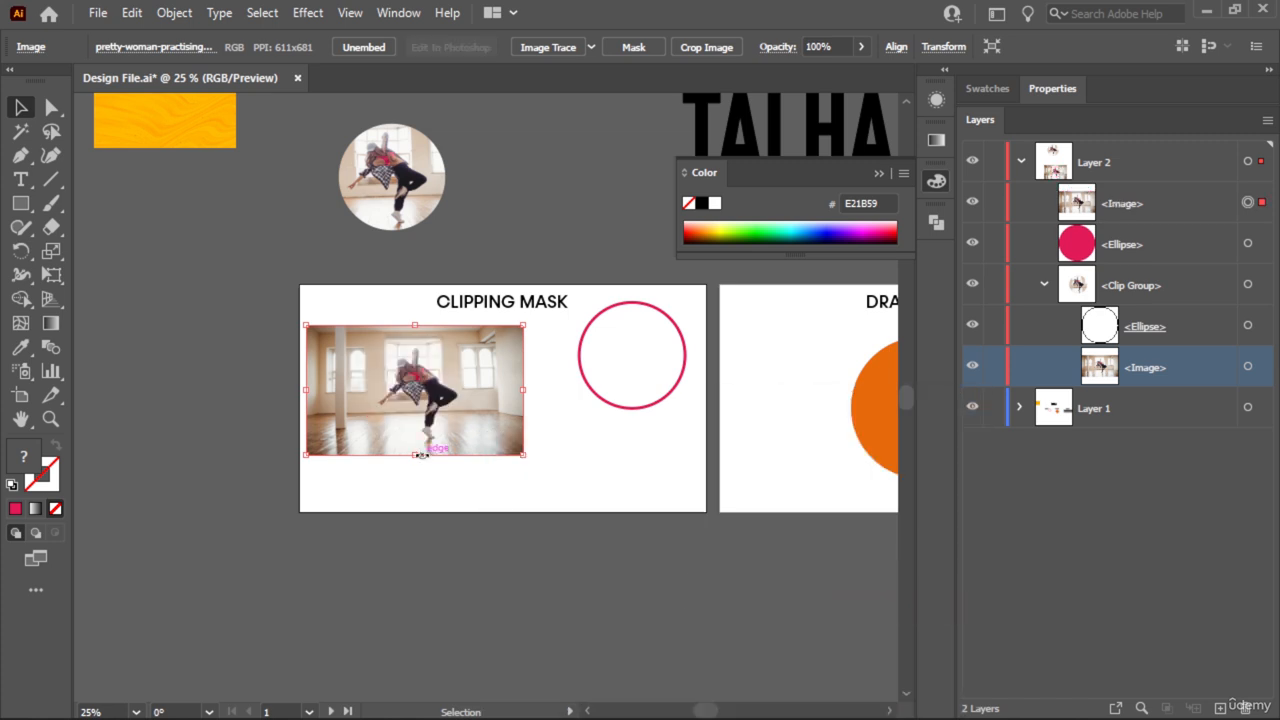
- Try to make a clipping mask from the dancer image and the pink circle with the image stacked on top
left_click(370, 494)
left_click_drag(460, 364, 462, 362)
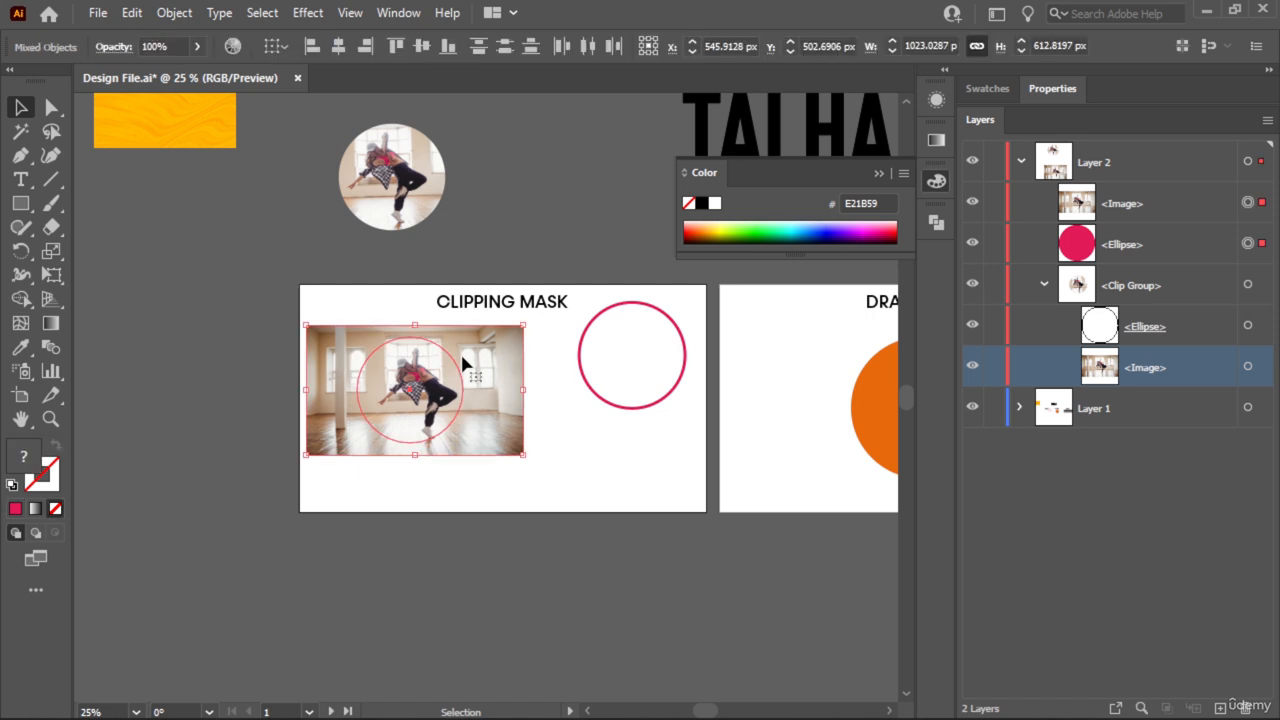
key("ctrl+0")
right_click(345, 350)
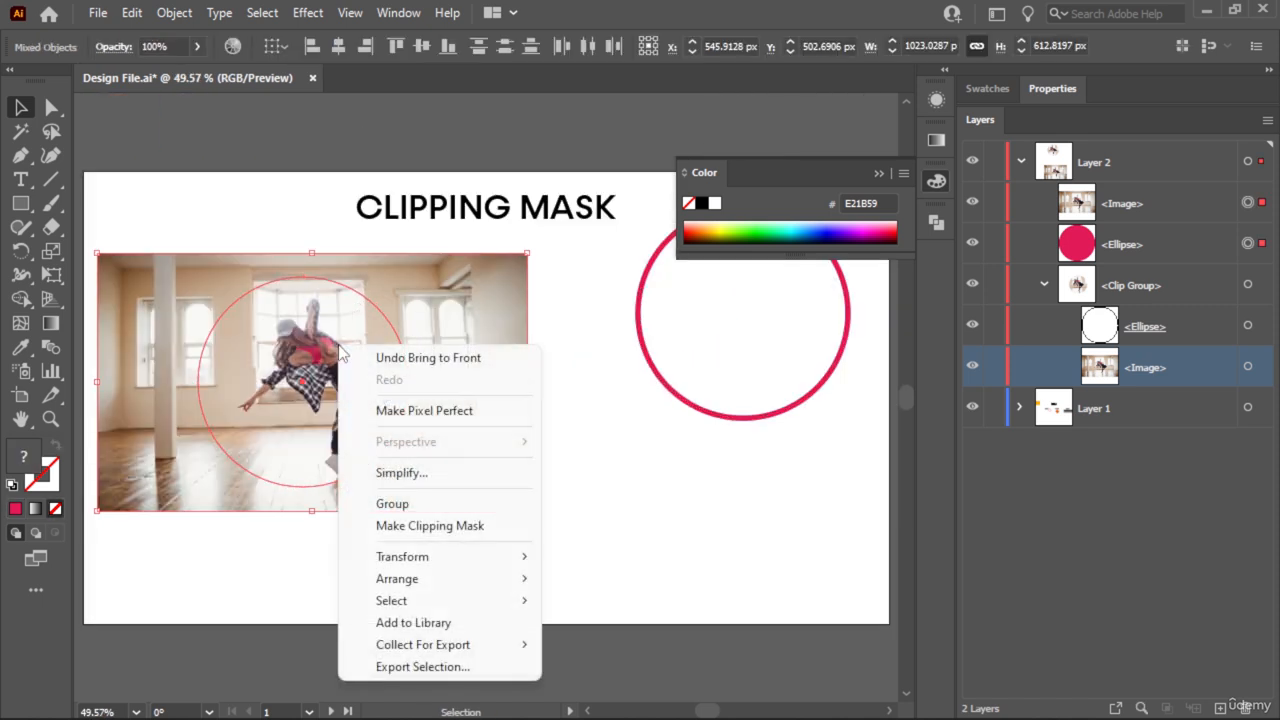
left_click(442, 529)
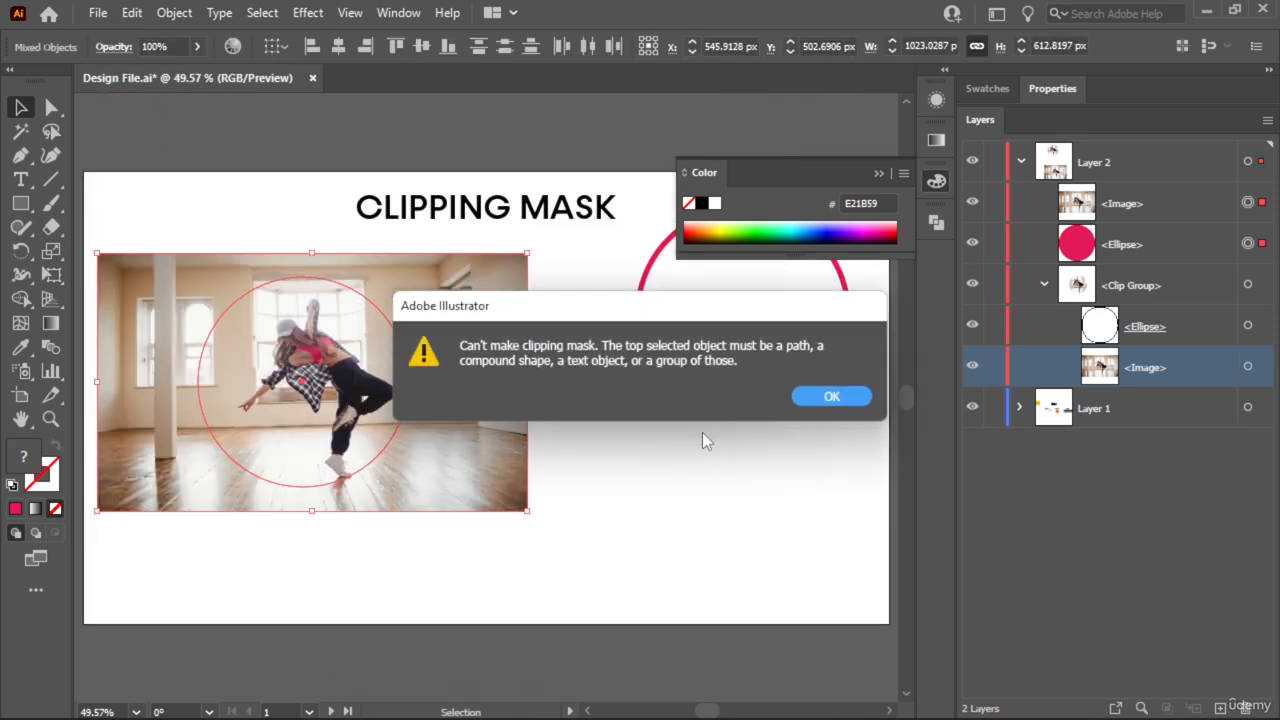
left_click(834, 398)
- Separate the dancer image from the solid pink circle, delete the circle and move the image back up beneath the heading
left_click(501, 540)
left_click_drag(460, 468, 653, 582)
left_click_drag(305, 333, 265, 287)
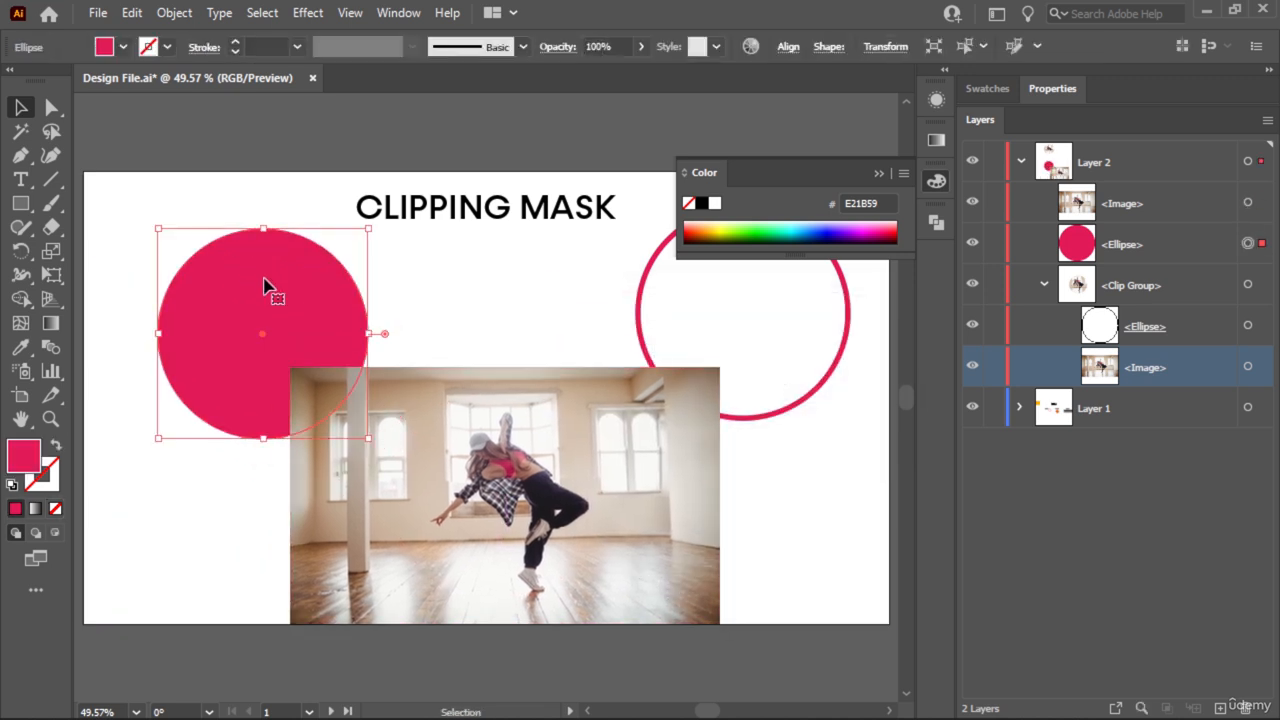
key("Delete")
left_click_drag(558, 531, 463, 427)
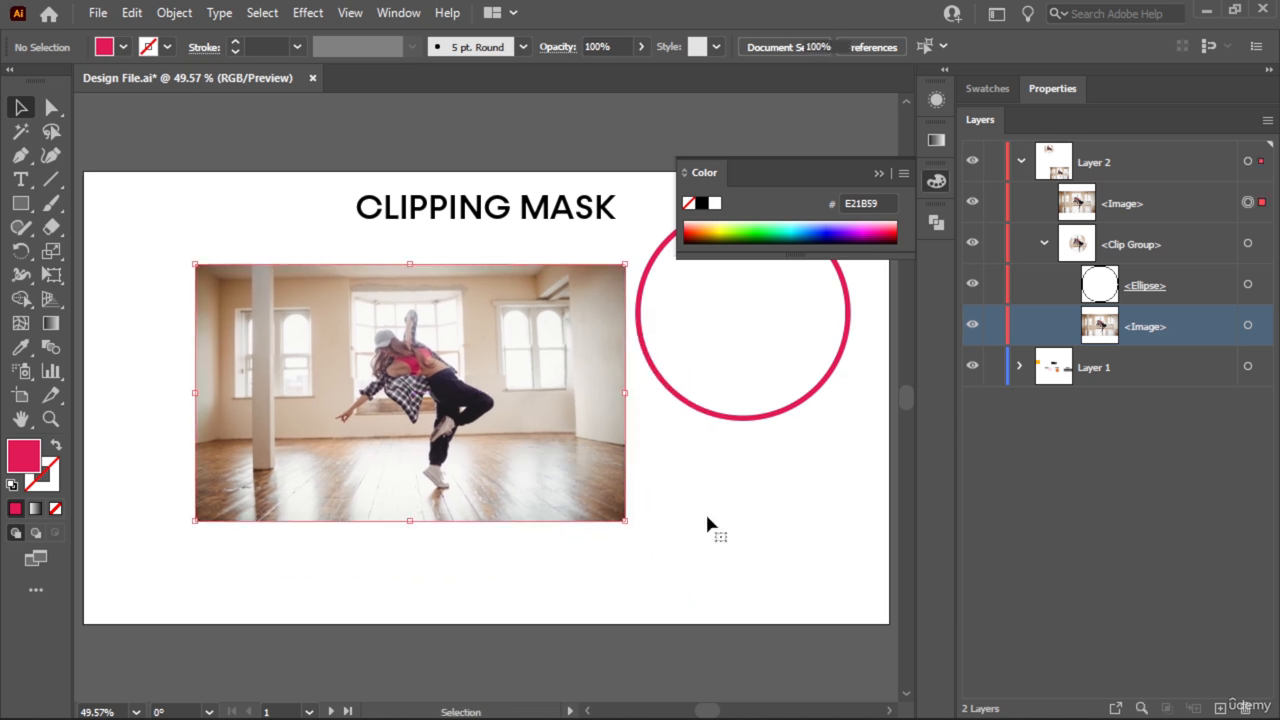
- Transfer the pink outlined circle from Layer 1 to Layer 2 by cutting and pasting in front, and position it over the dancer
left_click(763, 428)
left_click_drag(763, 428, 716, 485)
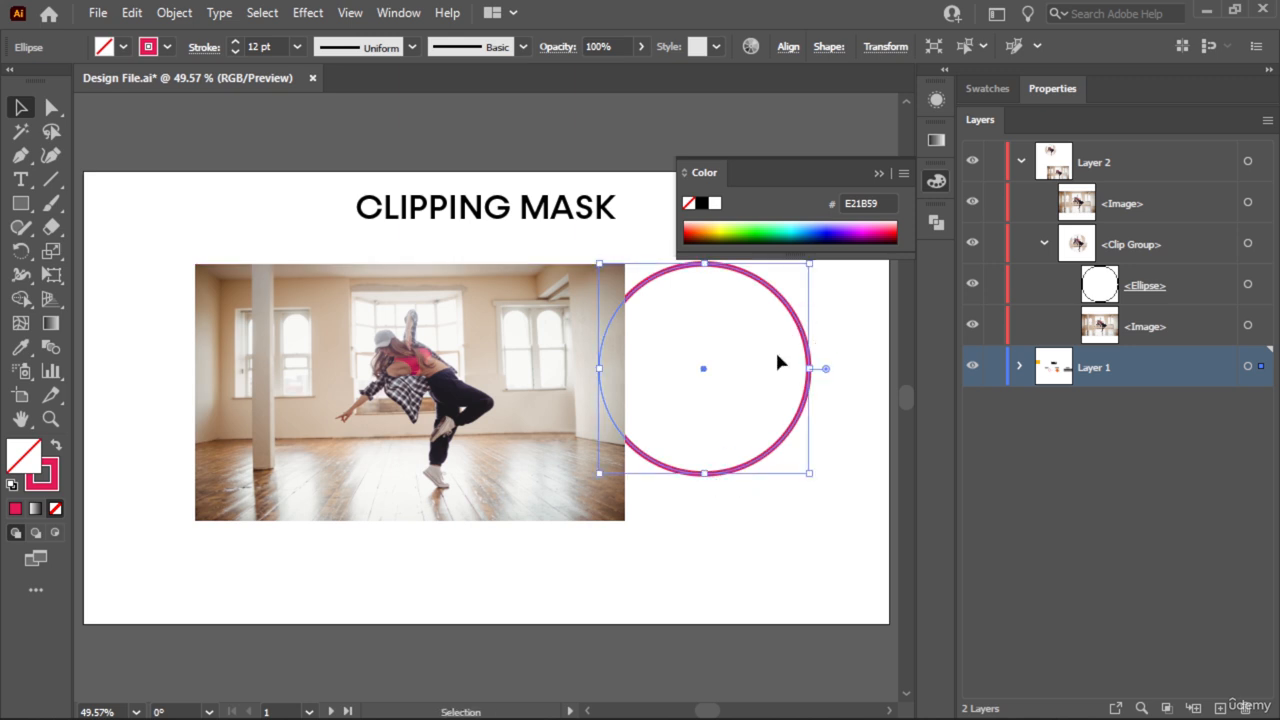
key("a")
key("ctrl+x")
left_click(1141, 169)
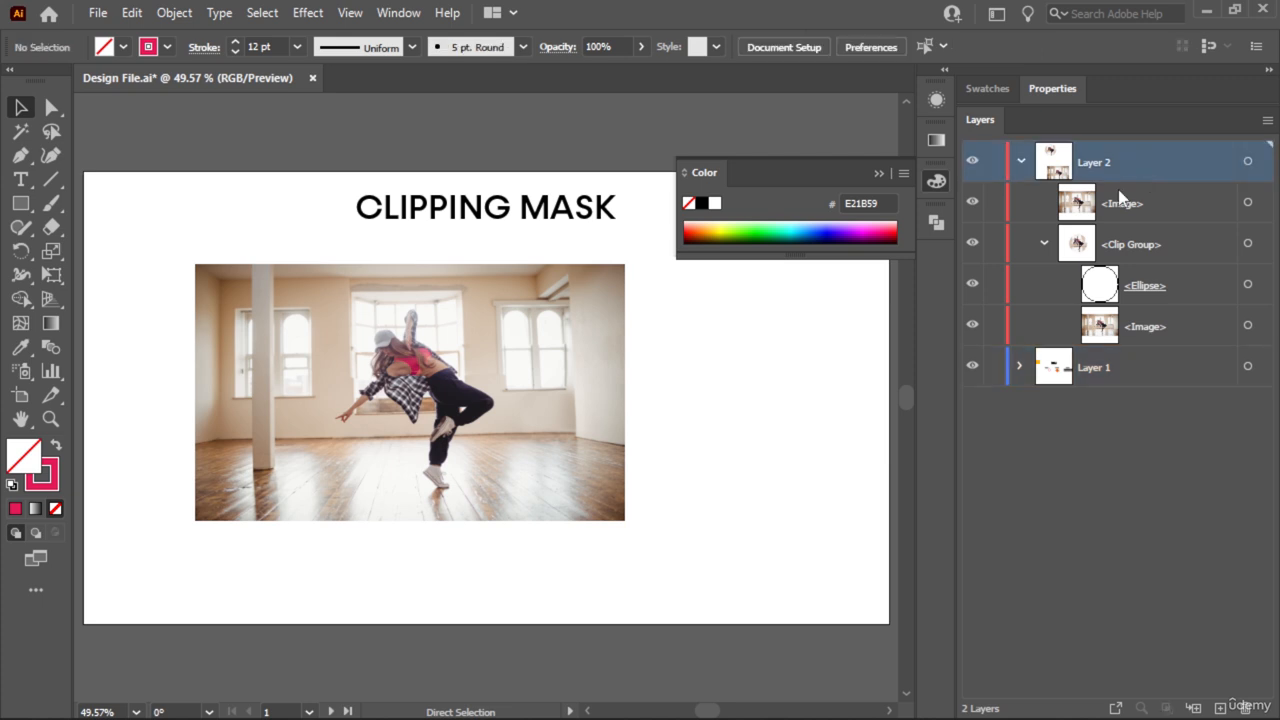
key("ctrl+f")
key("v")
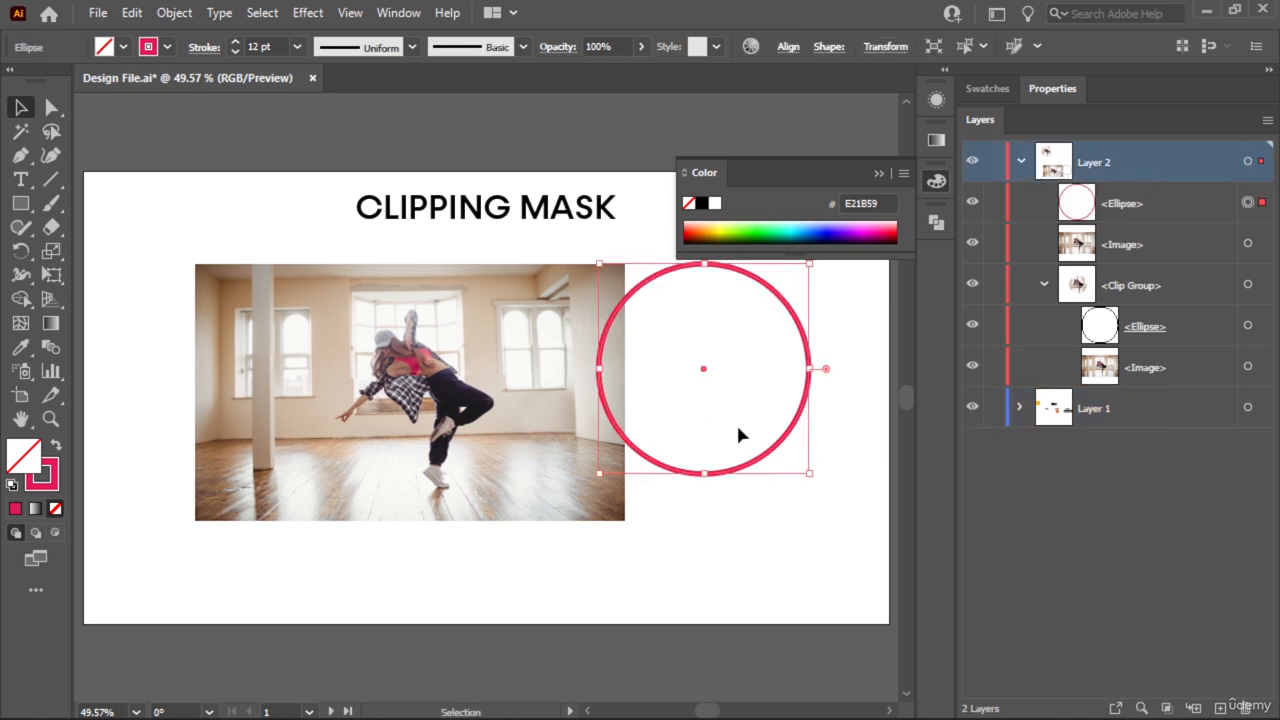
left_click_drag(775, 455, 487, 480)
left_click(791, 471)
- Delete the spare dancer clip group above the artboard
key("ctrl+minus")
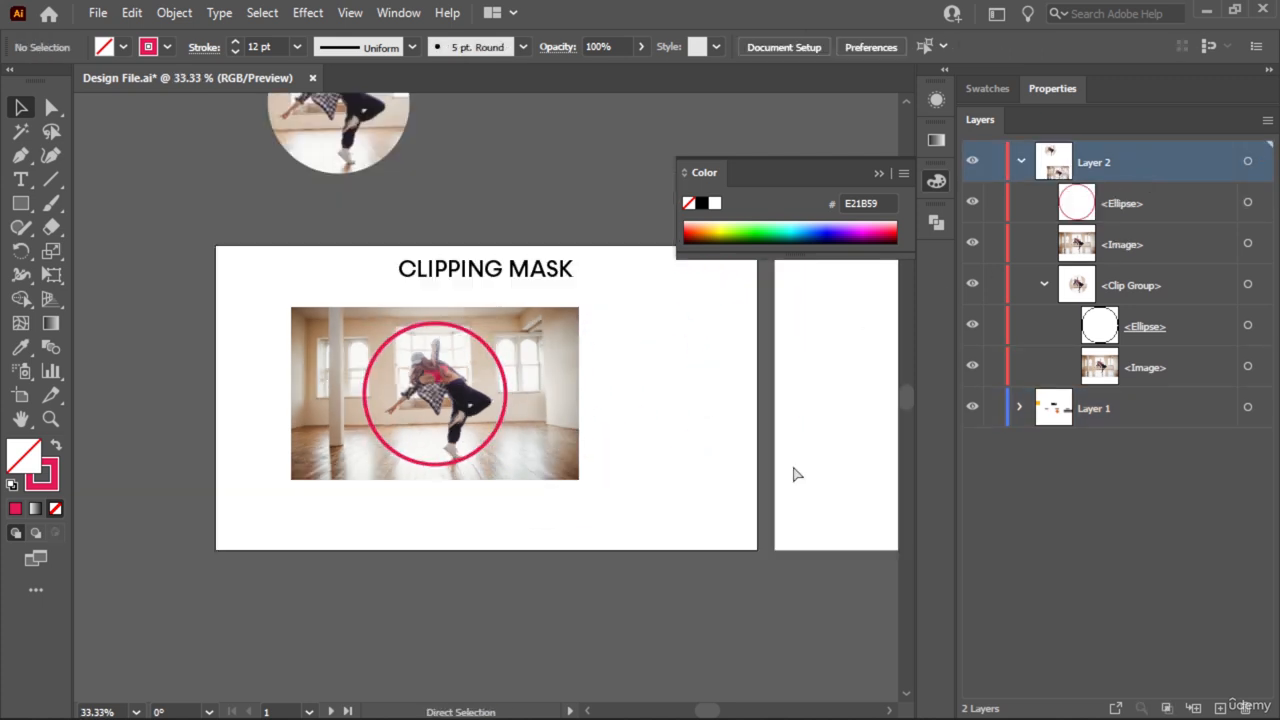
key("space")
scroll(700, 470, "up", 3)
left_click(351, 322)
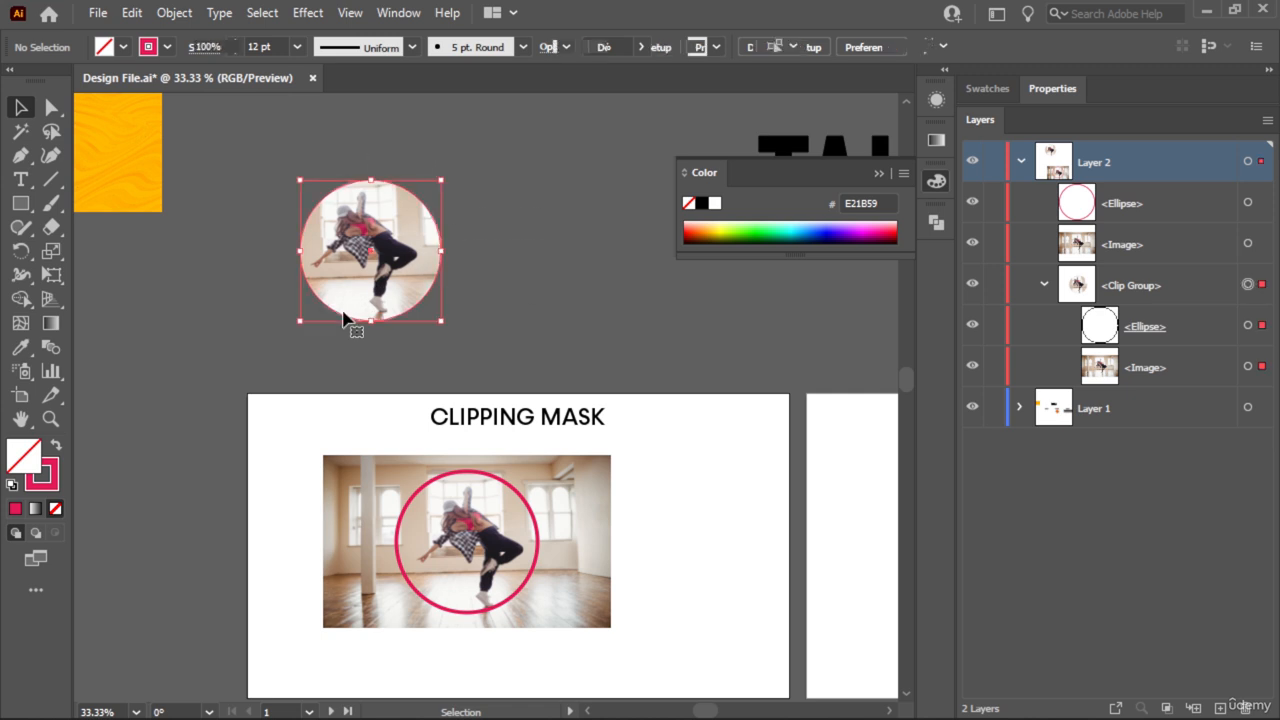
key("Delete")
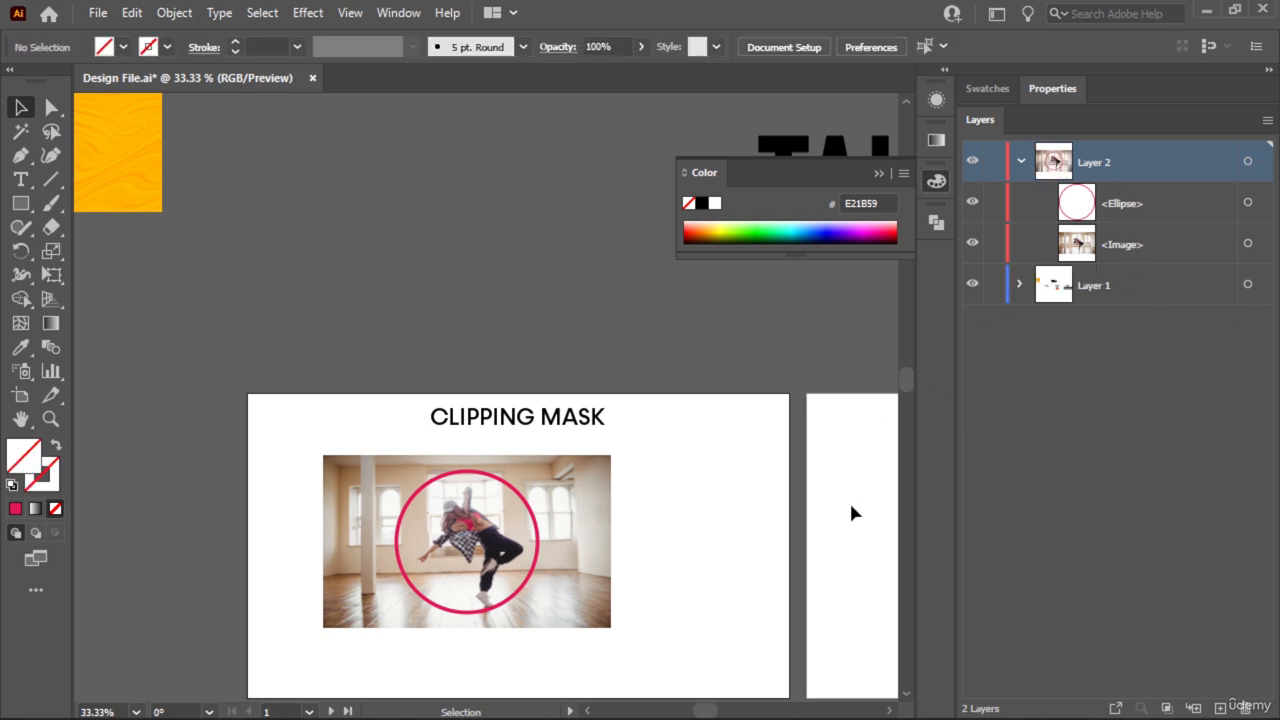
- Shift the pink outlined circle slightly right and down over the dancer, and highlight the image entry in Layer 2
scroll(852, 512, "down", 3)
left_click_drag(504, 507, 514, 518)
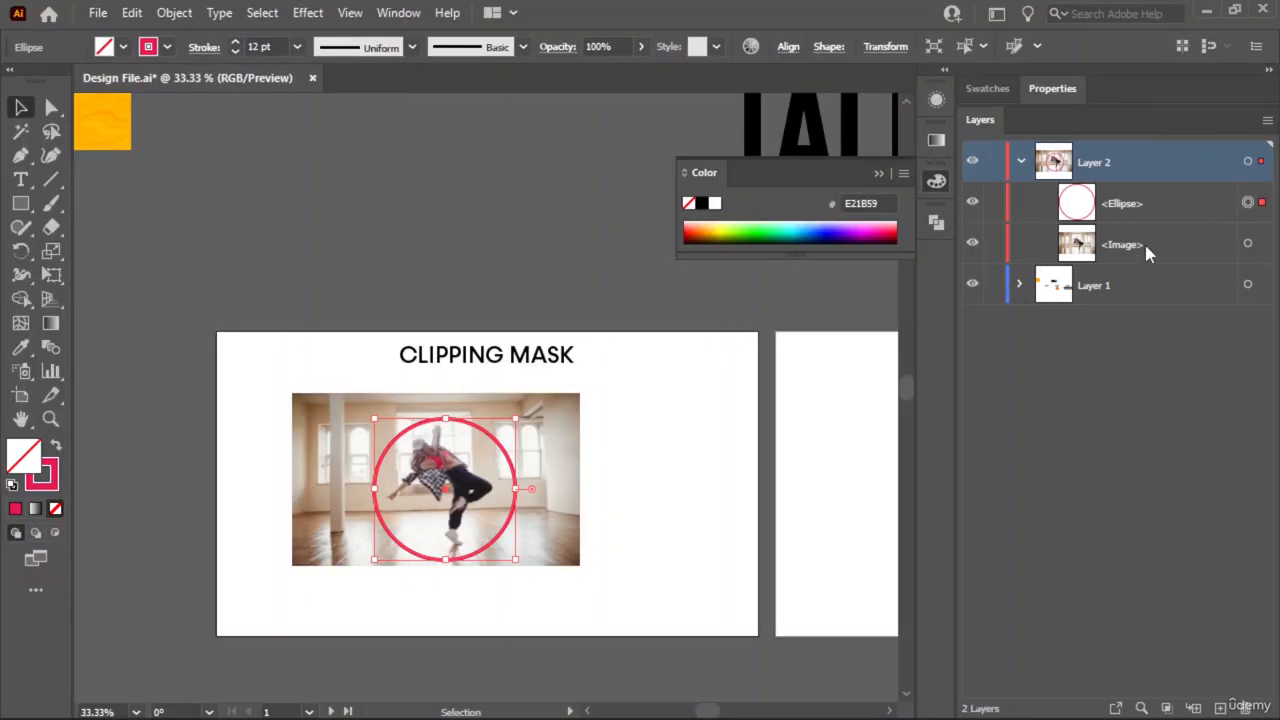
left_click(1146, 247)
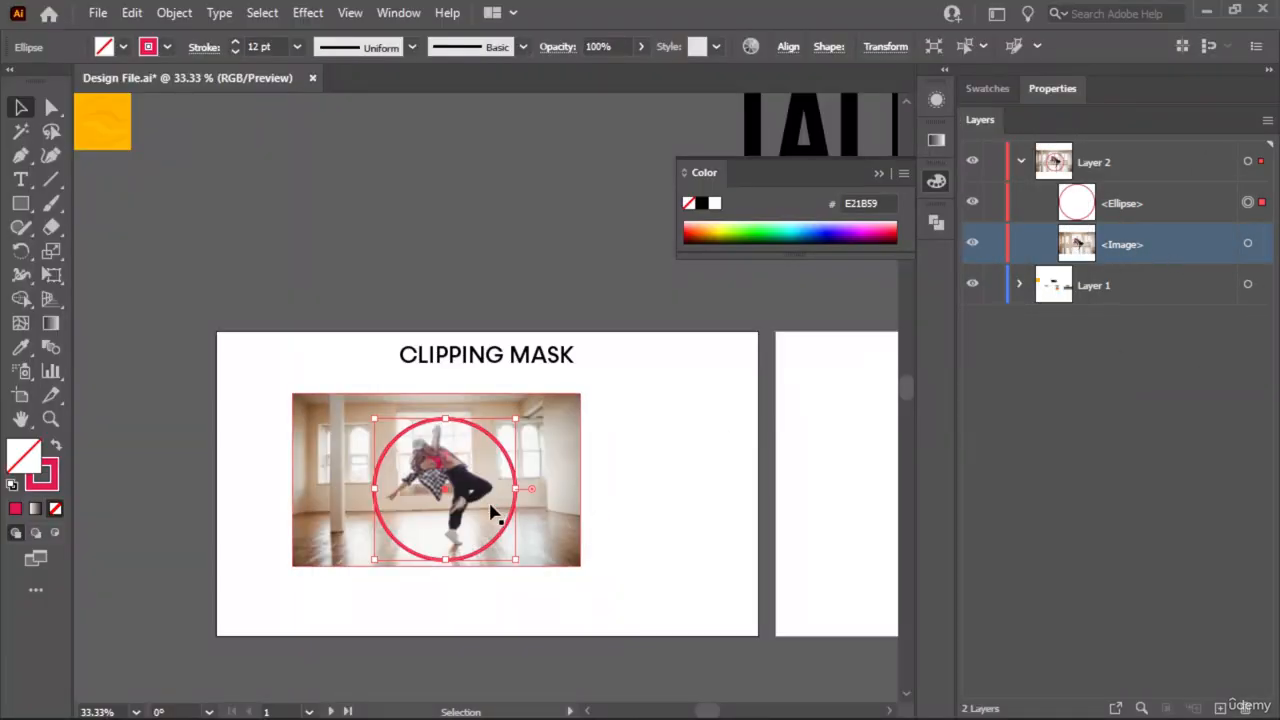
- Make a clipping mask from the dancer image and the pink outlined circle, and undo the mask
left_click_drag(648, 424, 395, 577)
right_click(450, 470)
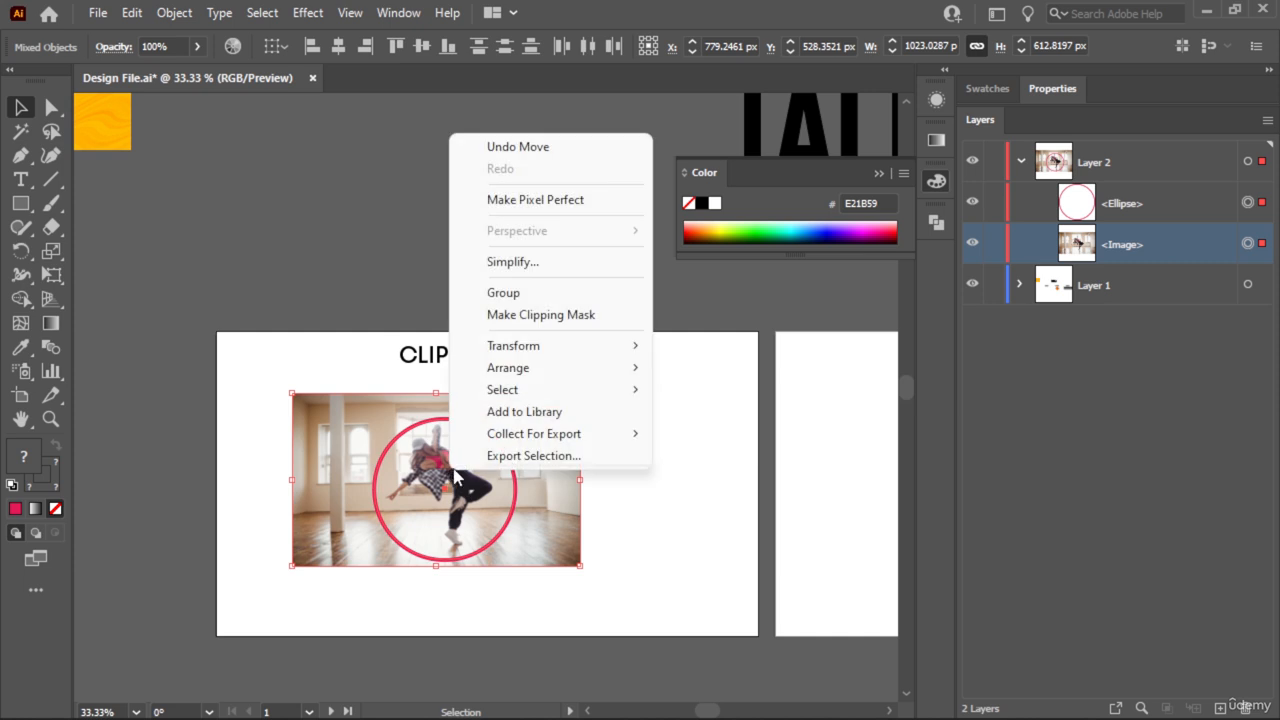
left_click(591, 315)
left_click(616, 460)
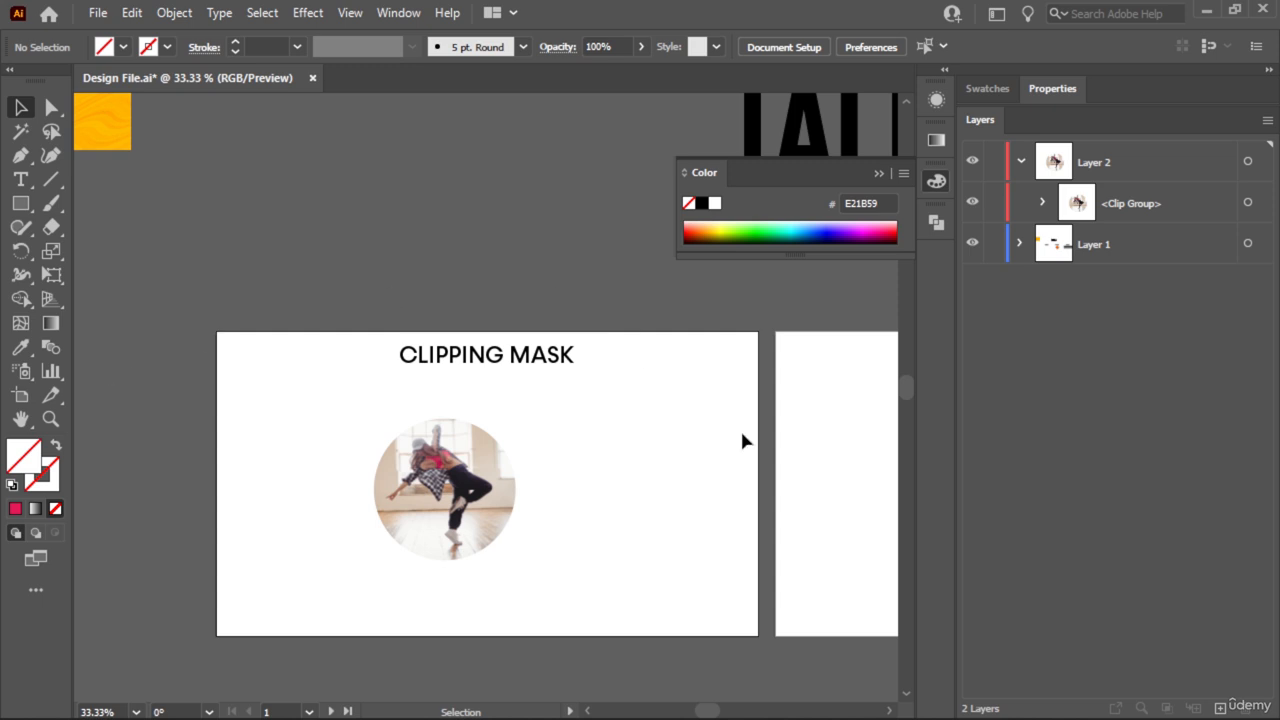
key("ctrl+alt+7")
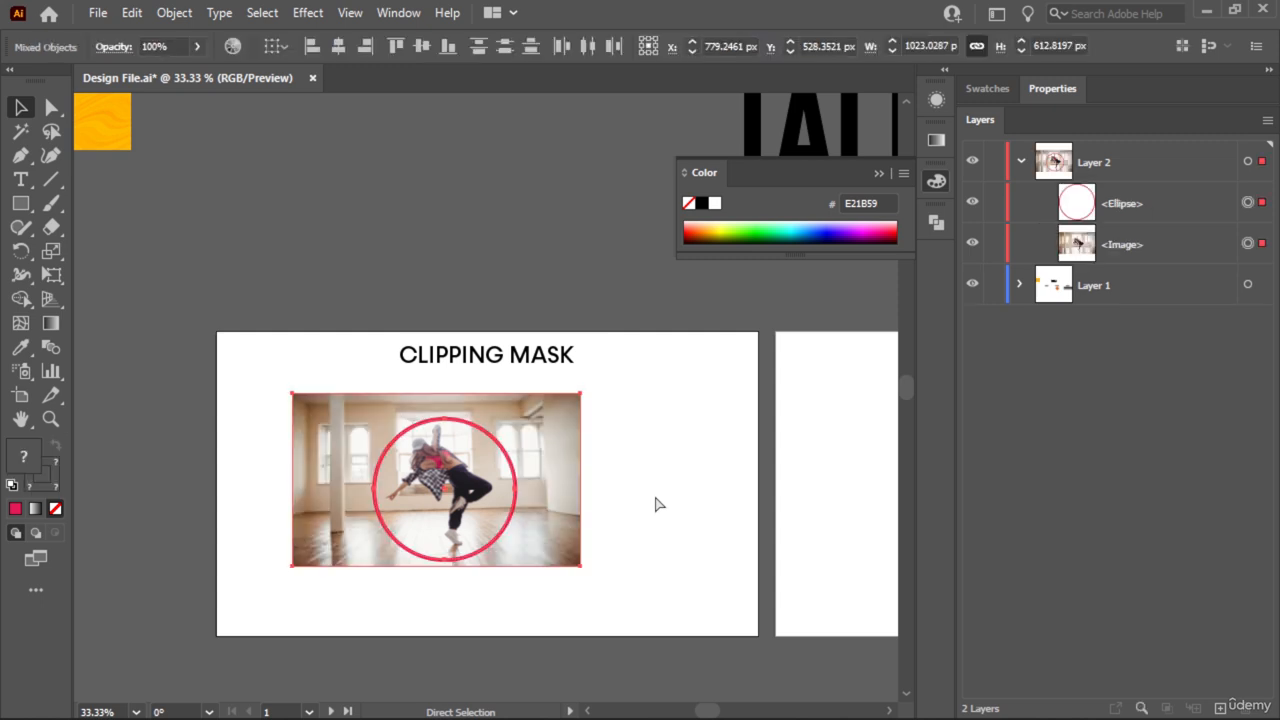
left_click(668, 515)
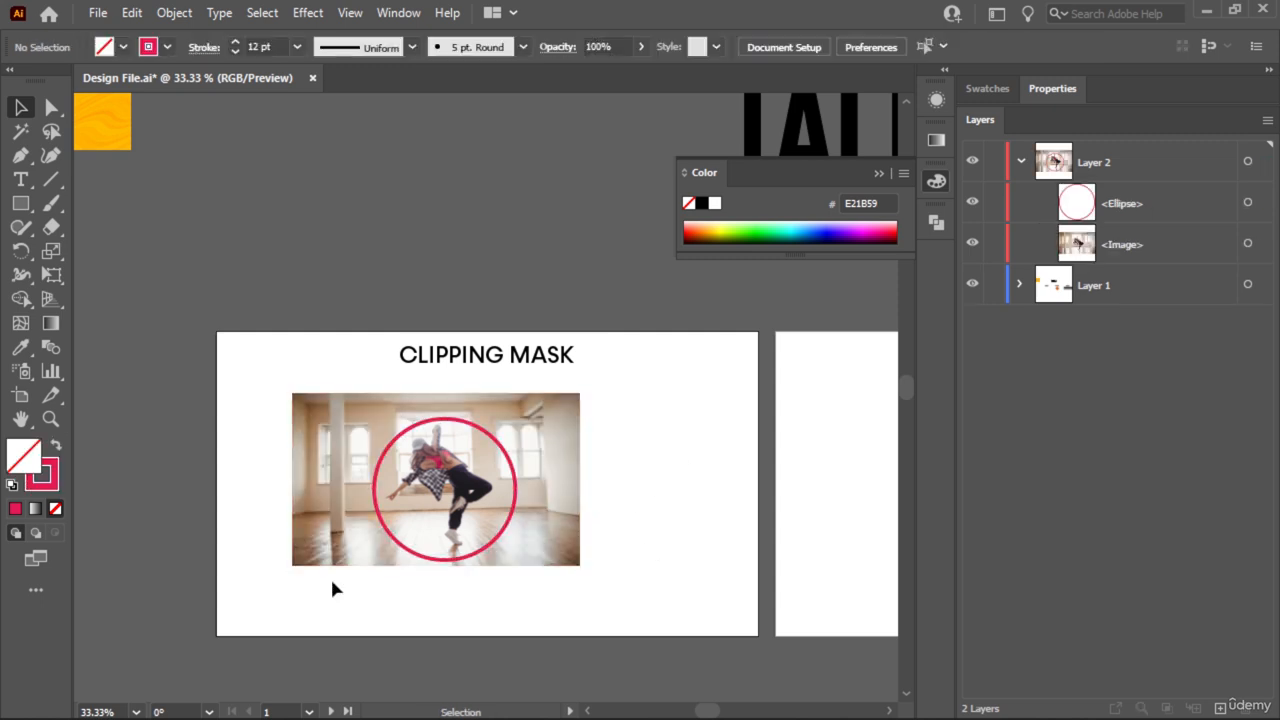
- Delete the pink outlined circle over the dancer and bring the large black text to just above the clipping mask artboard
left_click(515, 497)
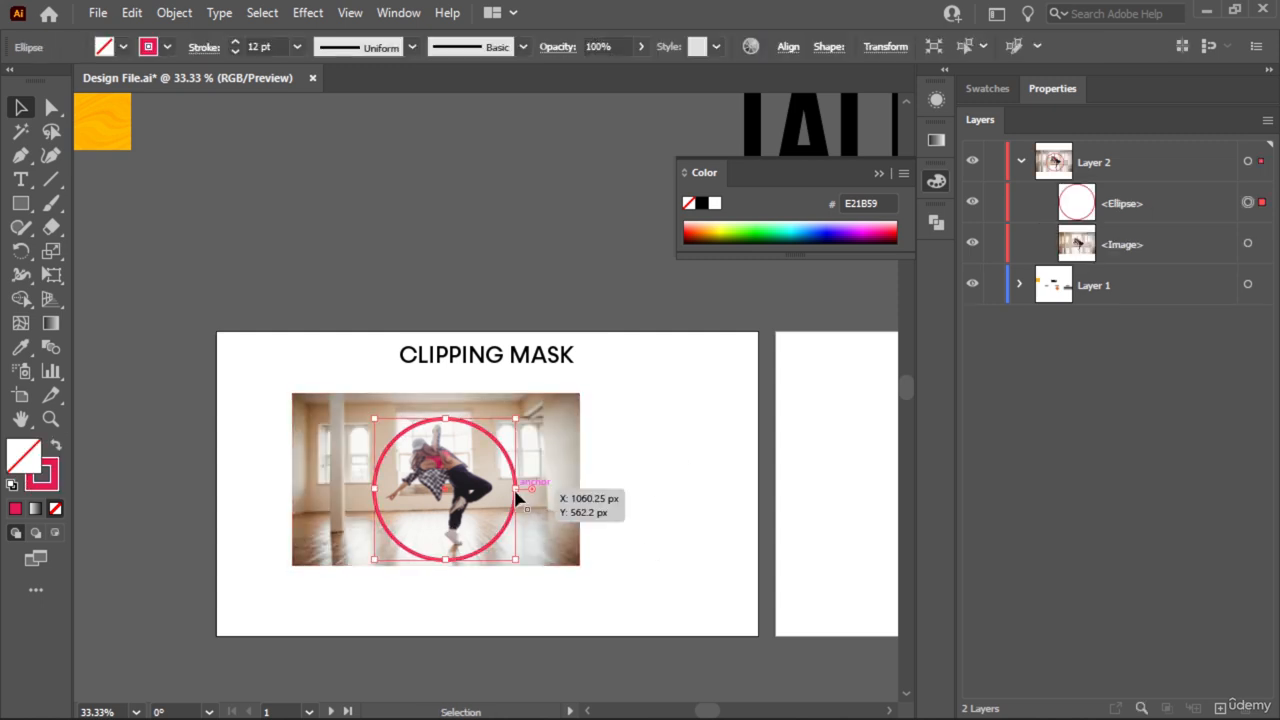
key("Delete")
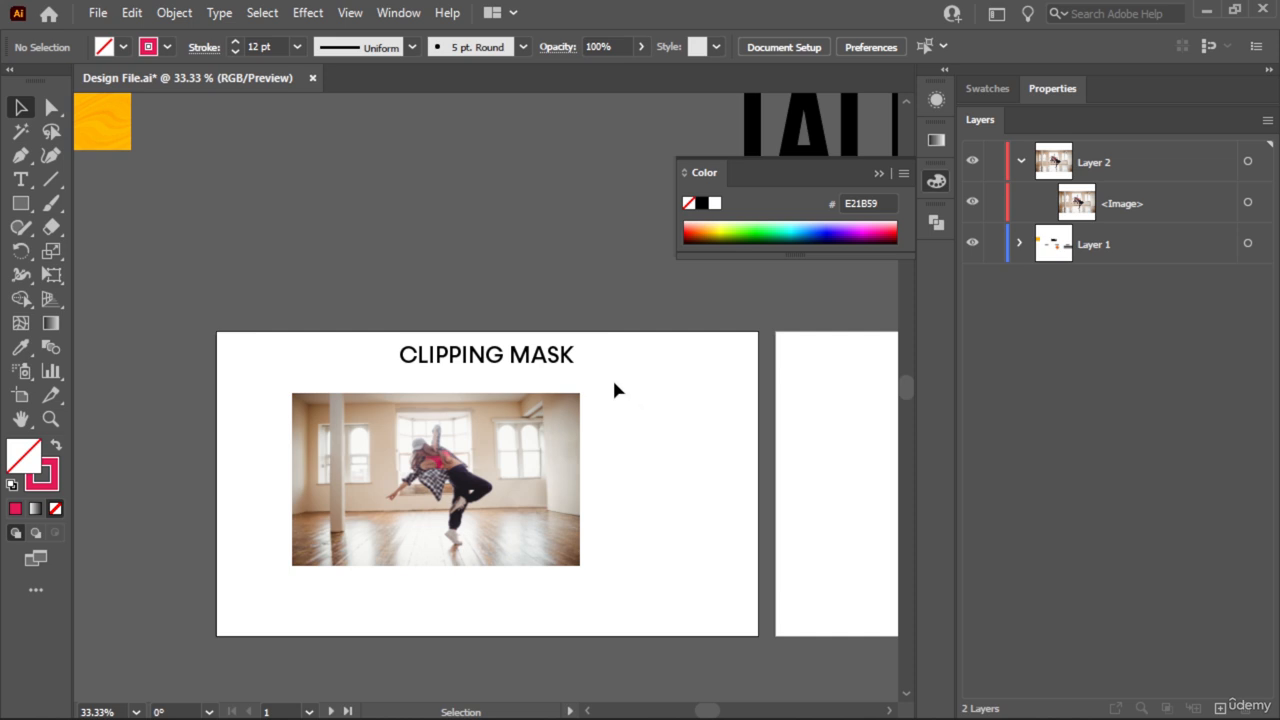
left_click(808, 120)
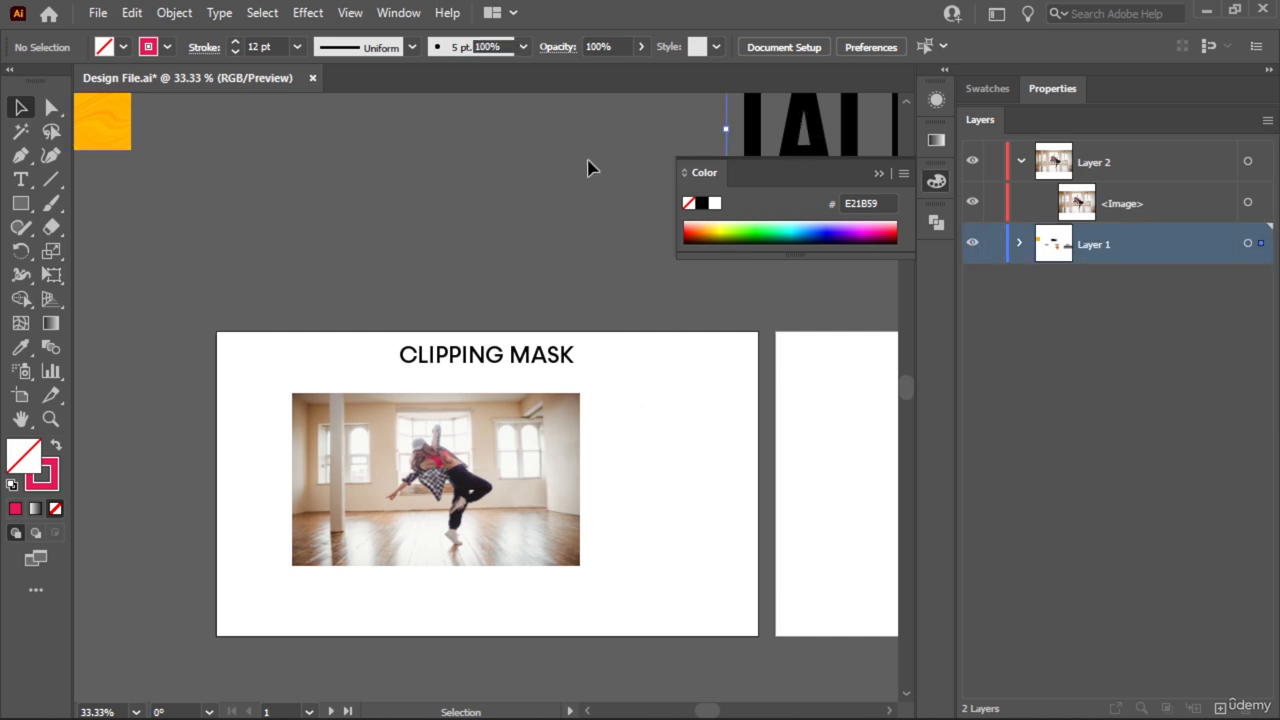
left_click_drag(785, 130, 296, 254)
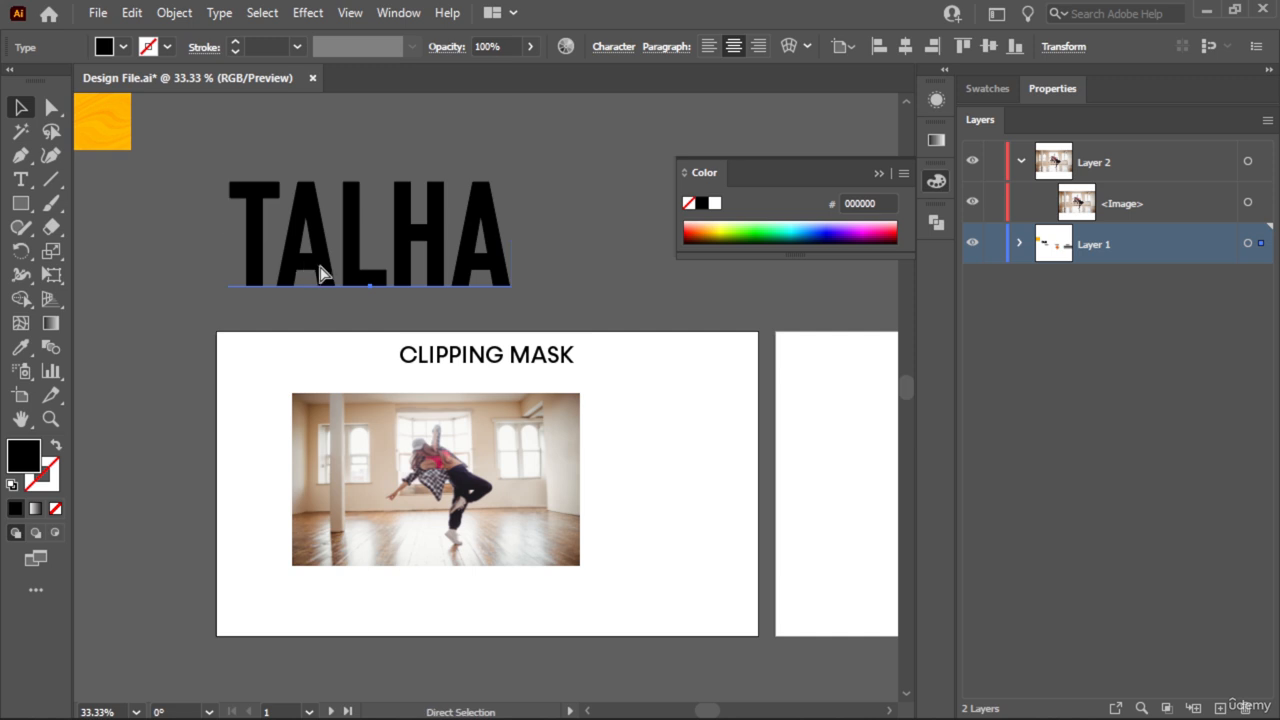
- Transfer the large black text from Layer 1 to Layer 2 by cutting and pasting in front, and position it over the dancer photo
key("Delete")
left_click(1127, 160)
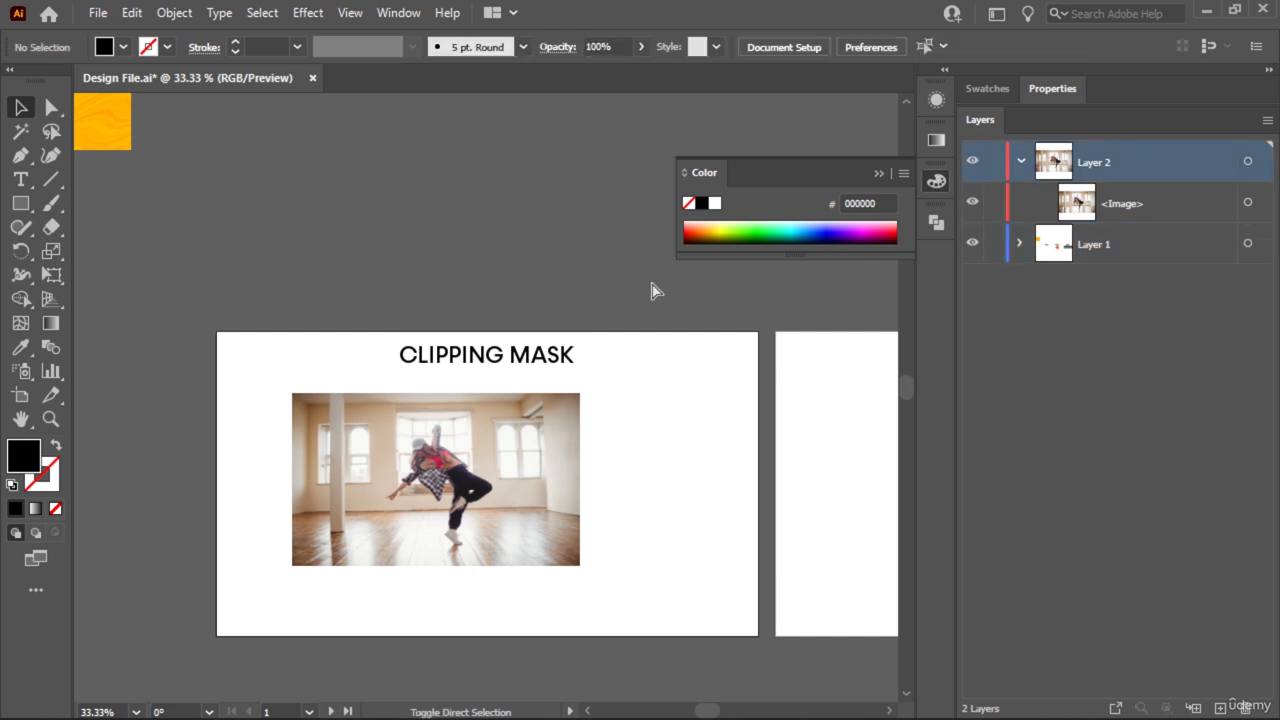
key("ctrl+f")
left_click(523, 277)
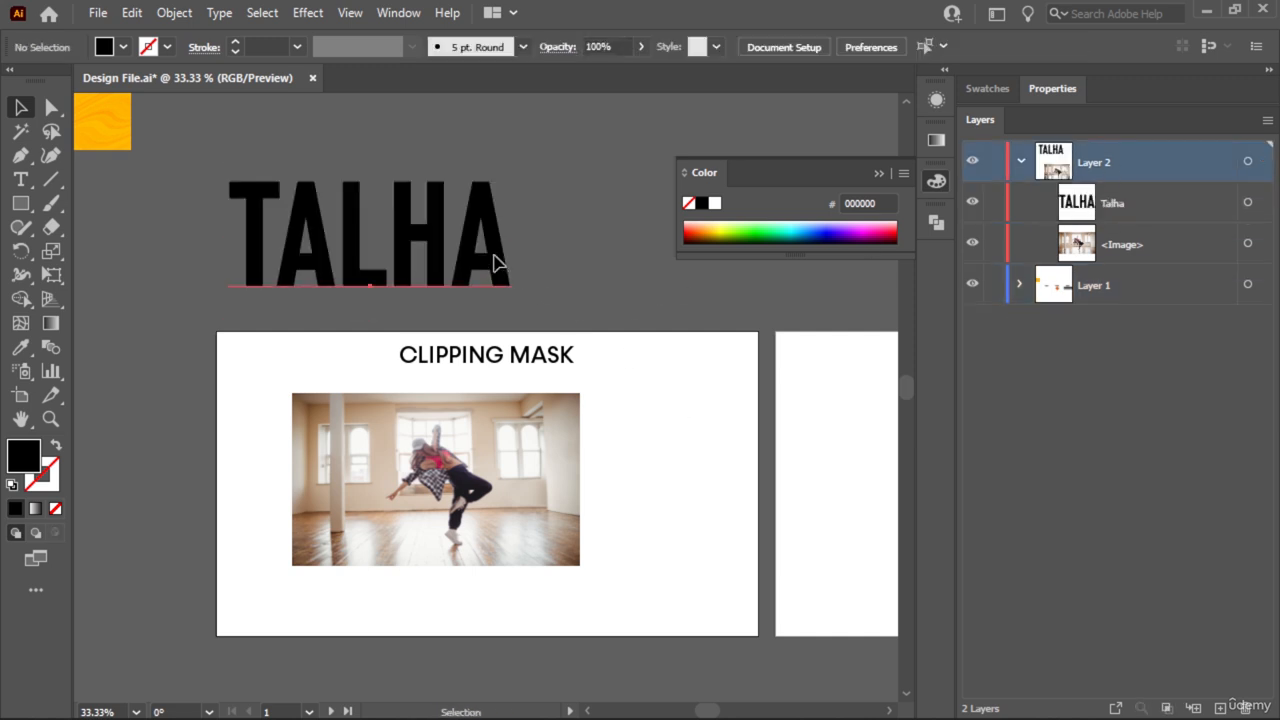
left_click_drag(496, 262, 599, 514)
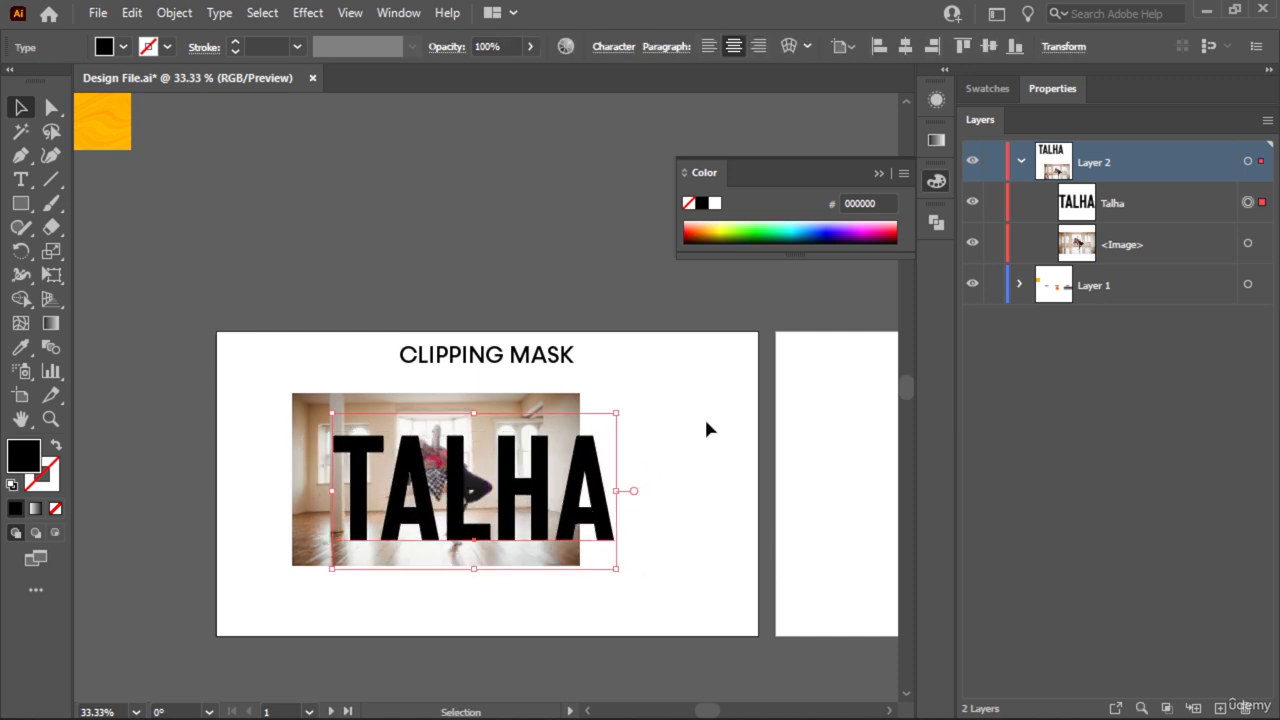
- Enlarge the dancer photo to about 1179 × 706 px and reposition it so it extends beyond the black text on all sides
left_click(680, 425)
left_click(560, 420)
left_click_drag(579, 394, 623, 366)
mouse_move(583, 405)
left_mouse_down()
mouse_move(609, 428)
mouse_move(587, 426)
left_mouse_up()
left_click(704, 420)
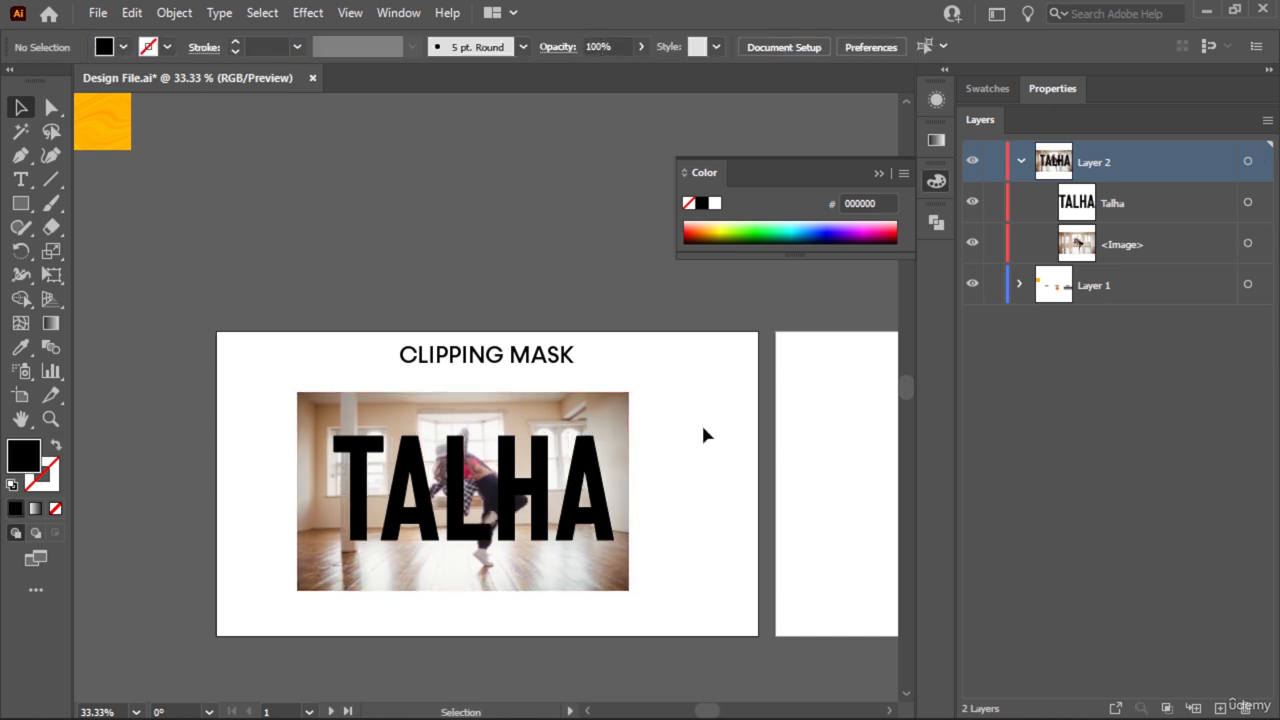
- Make a clipping mask from the black text and the dancer photo
left_click_drag(704, 420, 276, 618)
right_click(465, 478)
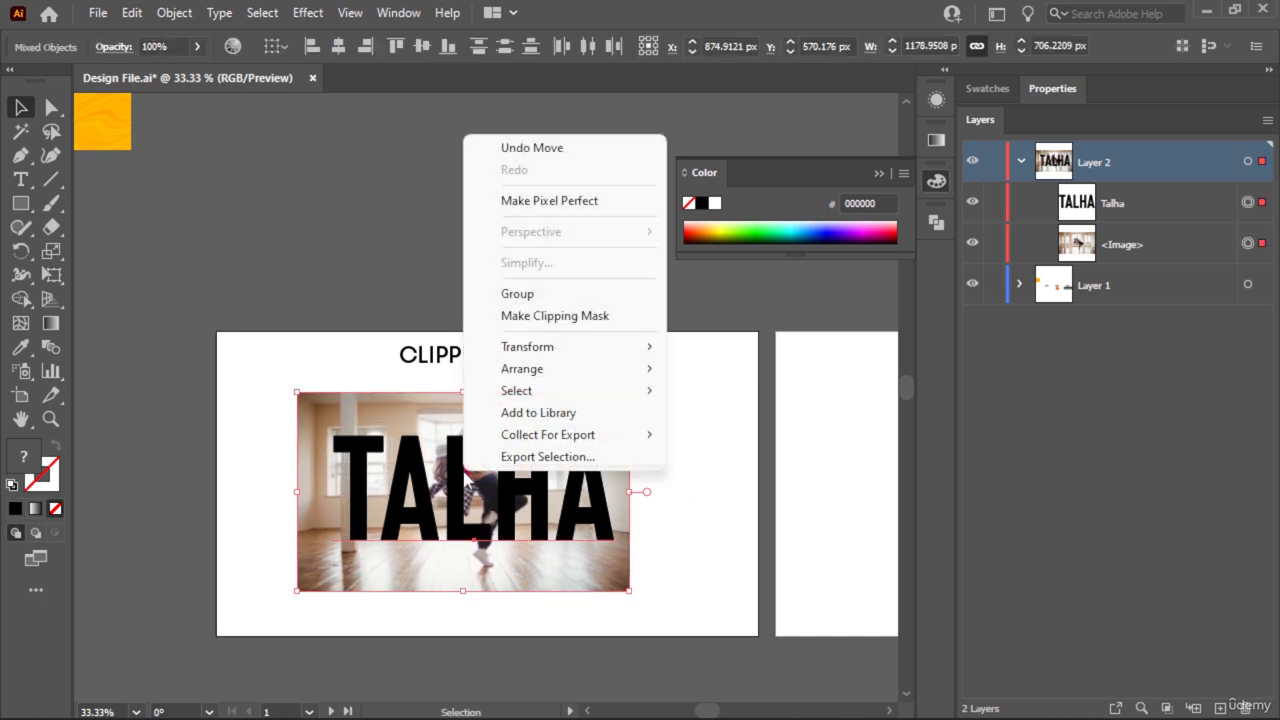
left_click(552, 320)
left_click(712, 442)
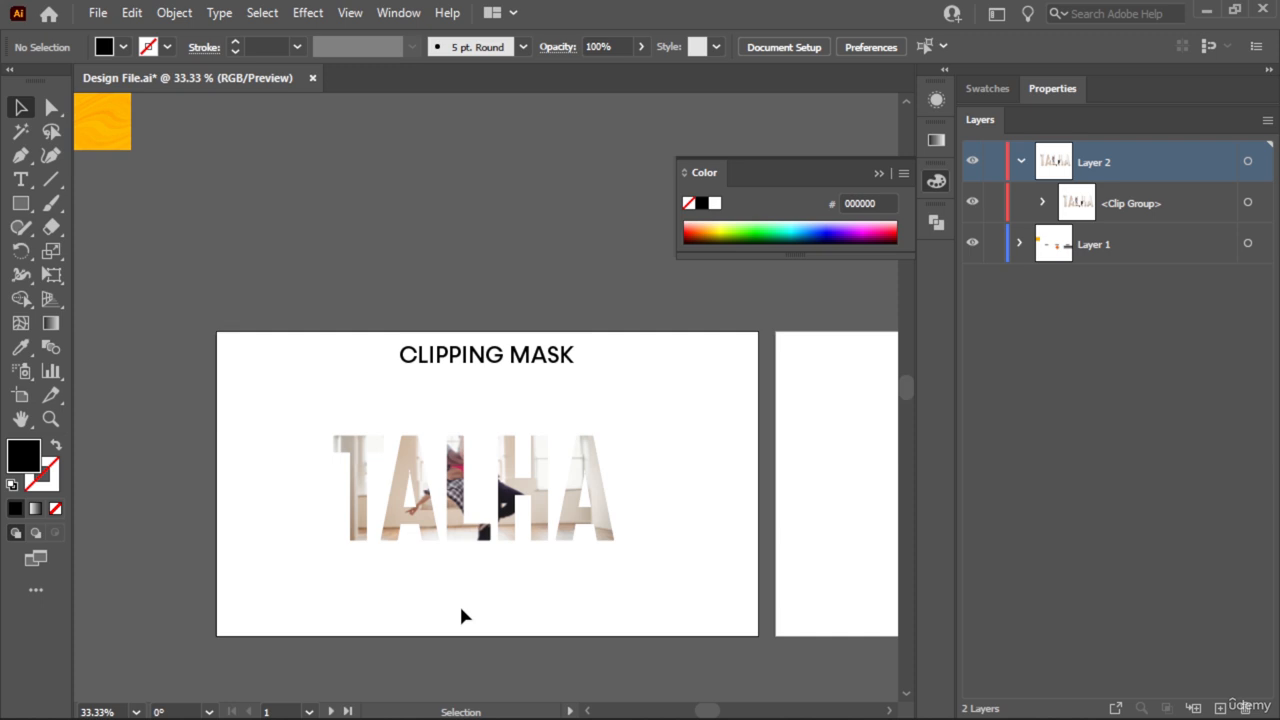
key("ctrl+plus")
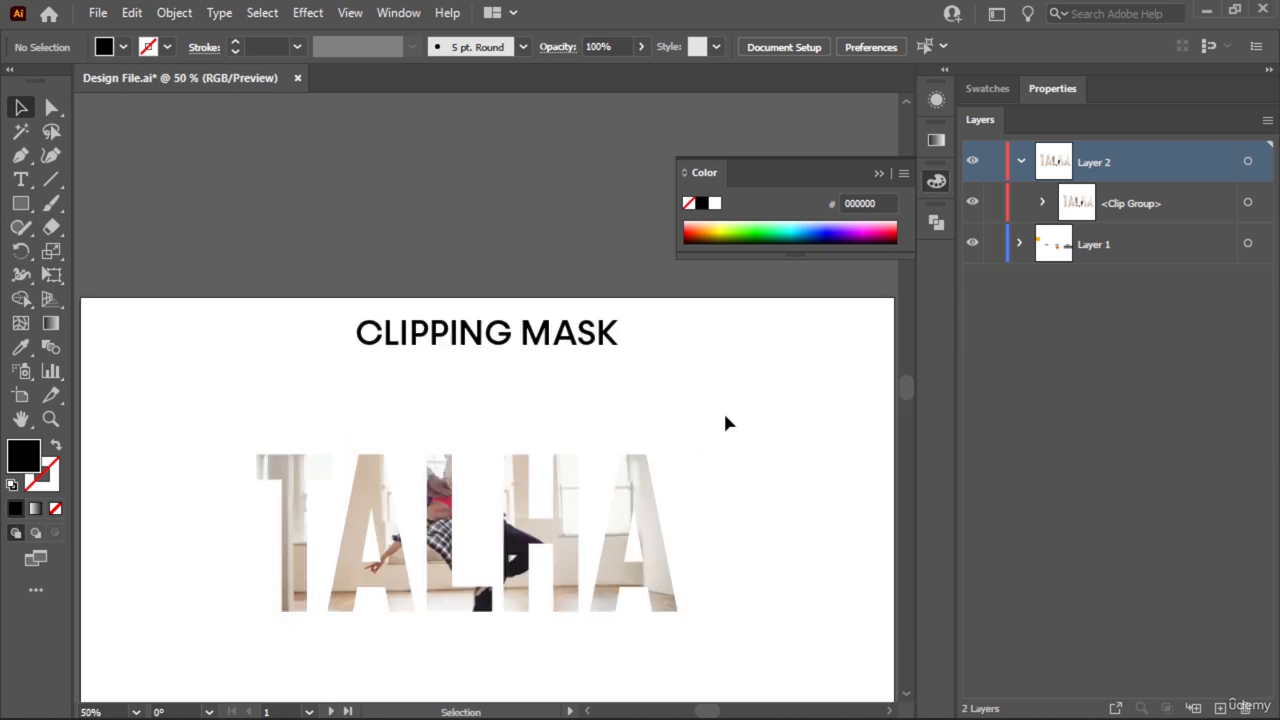
- Expand the text clip group in Layer 2 and shift the whole group left to about X 808 px, Y 567 px
left_click(651, 575)
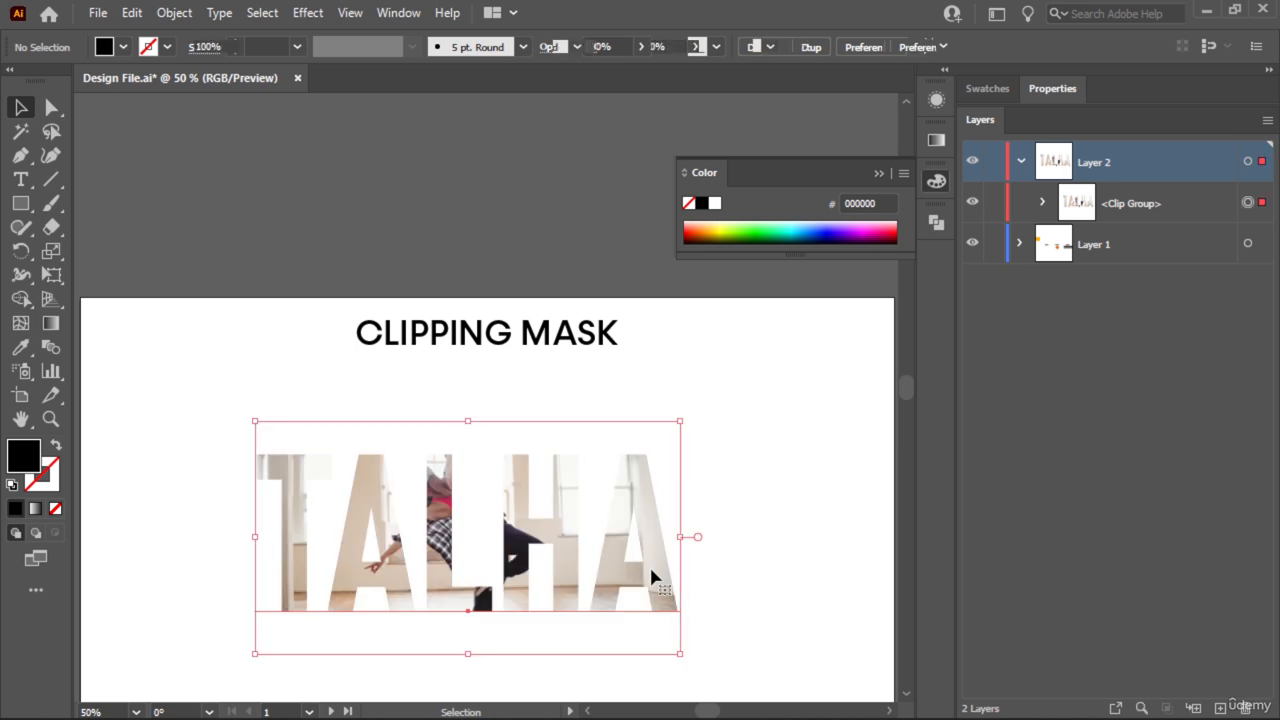
left_click(1041, 203)
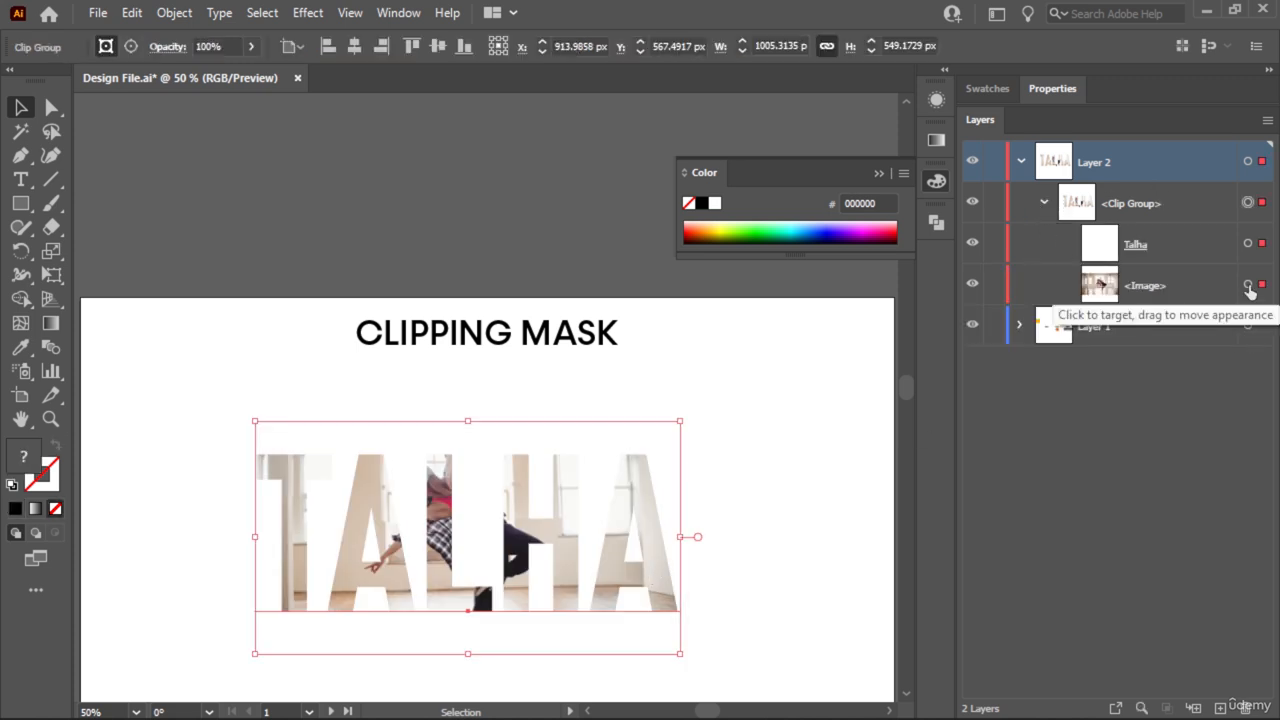
left_click(1249, 286)
left_click_drag(664, 566, 651, 550)
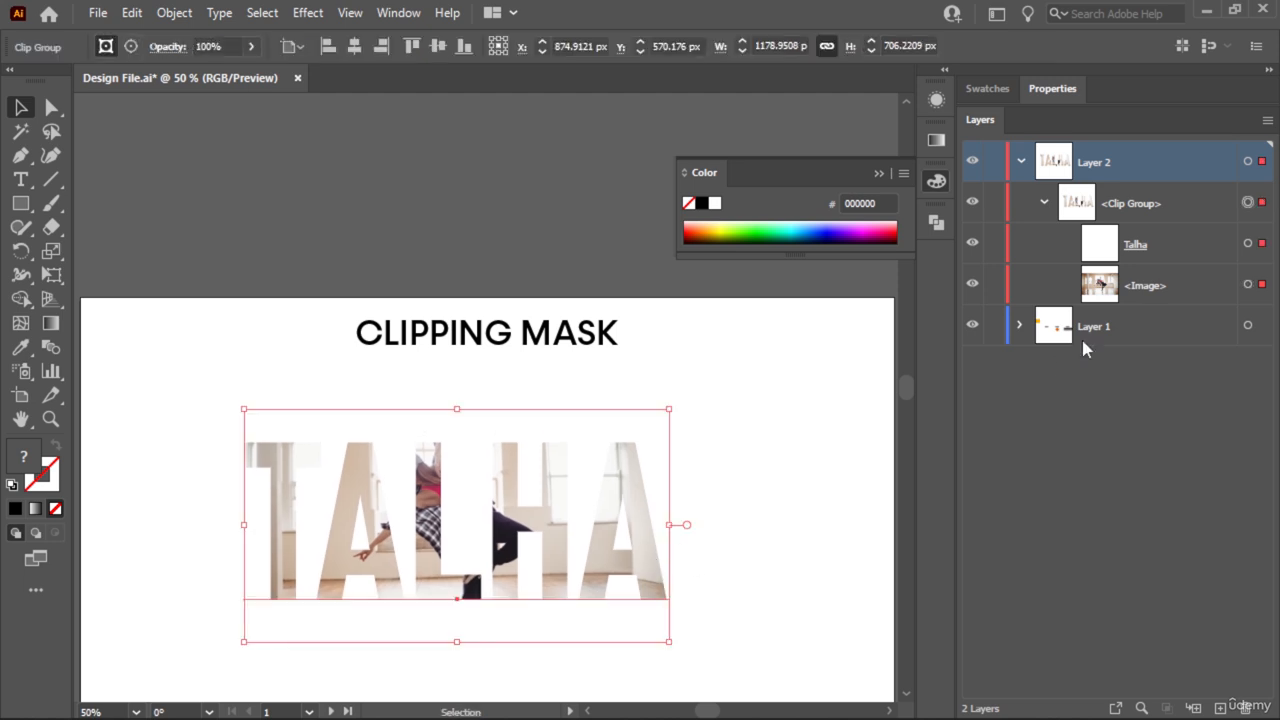
left_click(1215, 295)
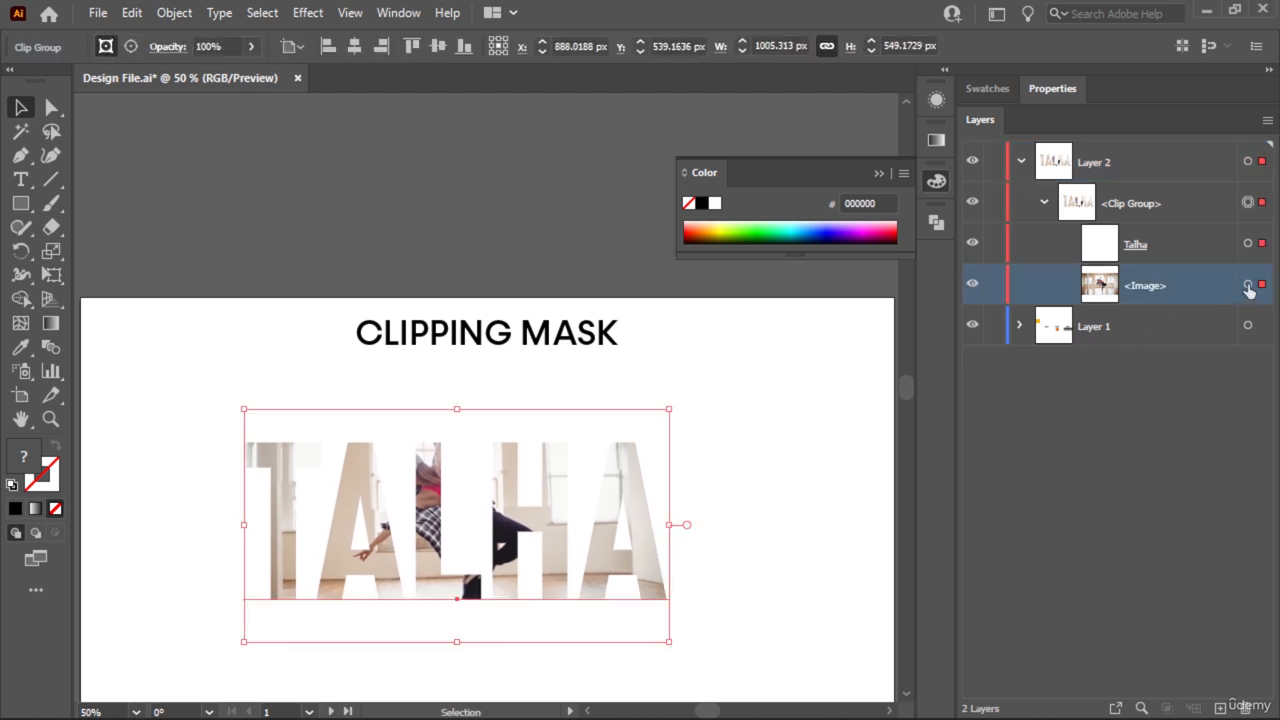
left_click(771, 514)
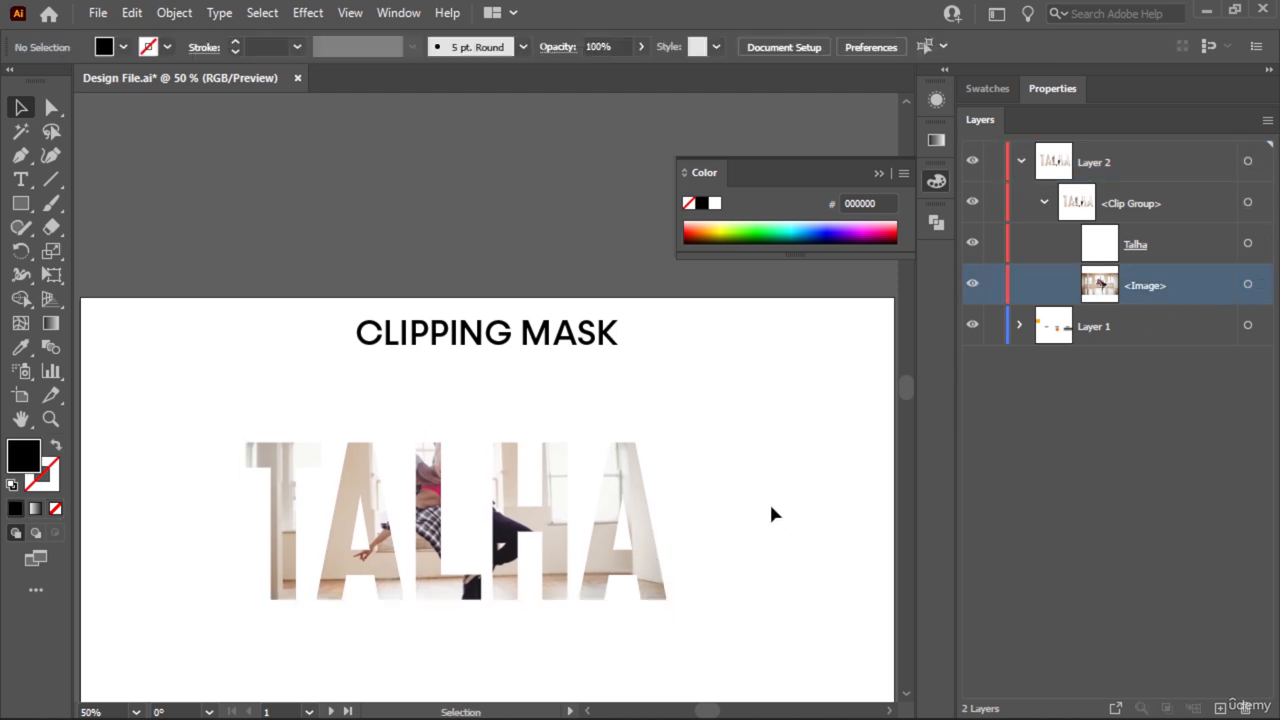
left_click(1248, 288)
left_click_drag(614, 564, 573, 578)
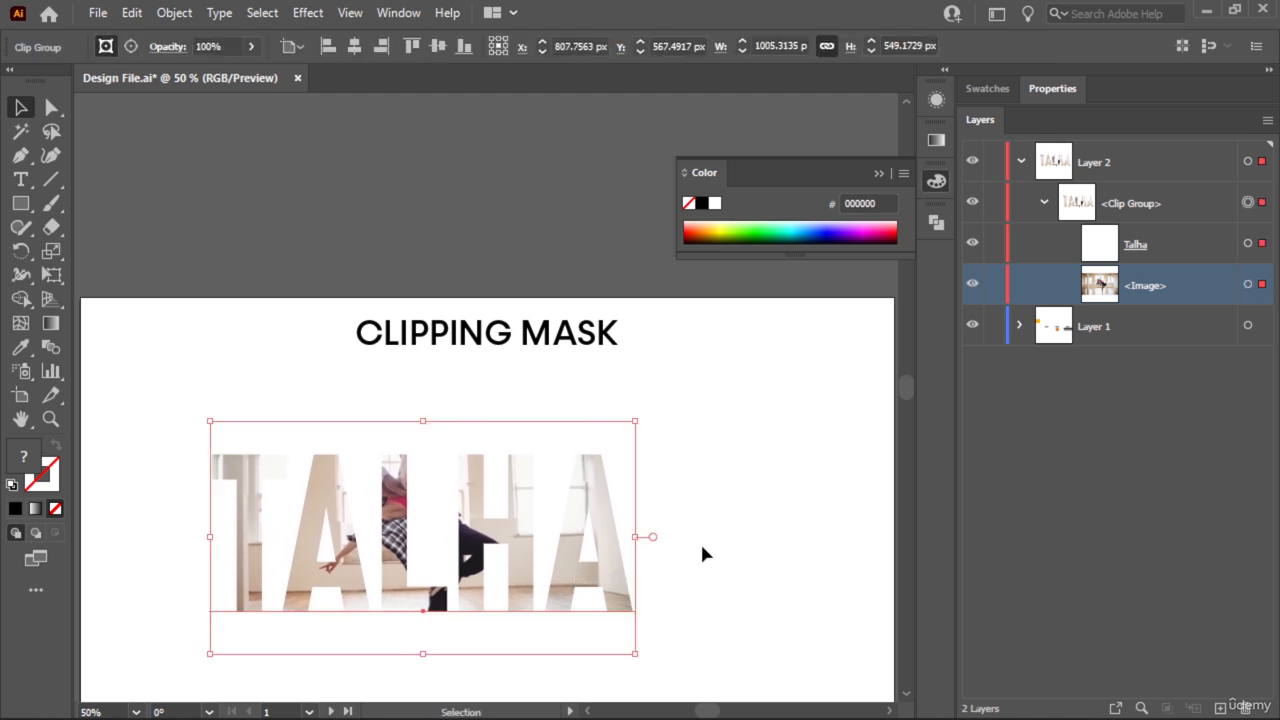
- Target only the photo inside the clip group and try to reposition it within the letters
left_click(1248, 286)
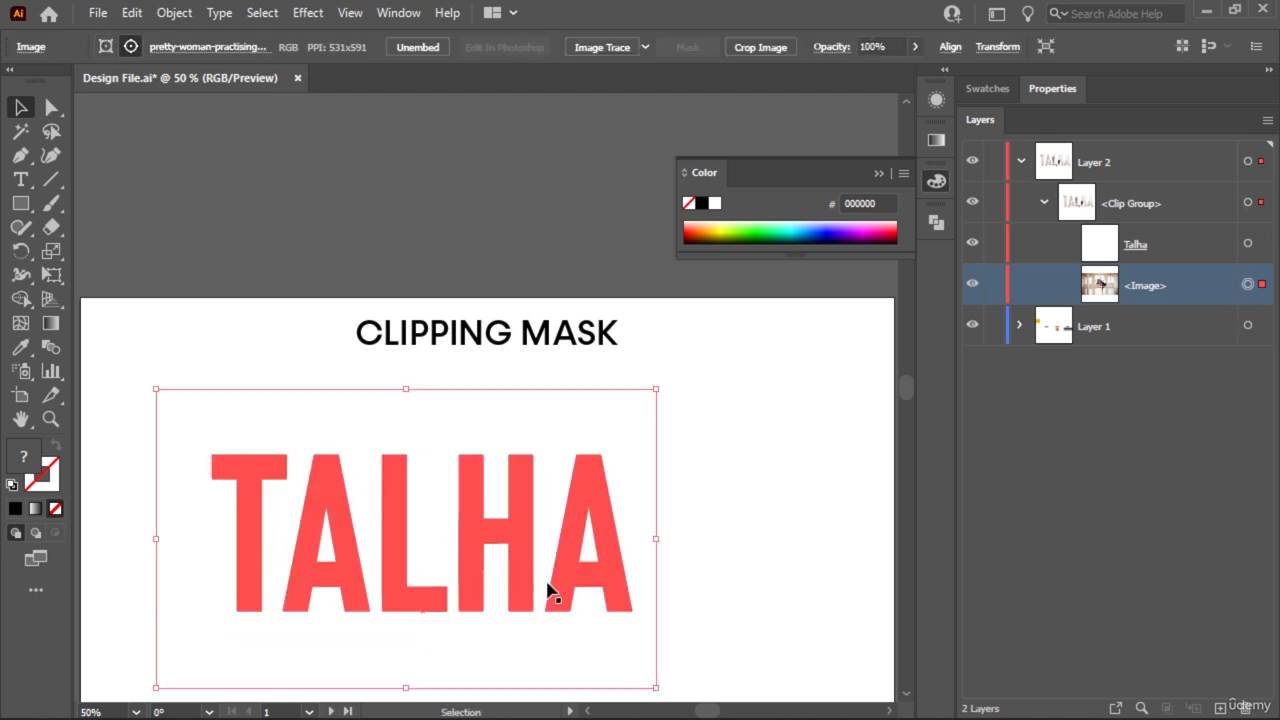
left_click_drag(551, 654, 500, 640)
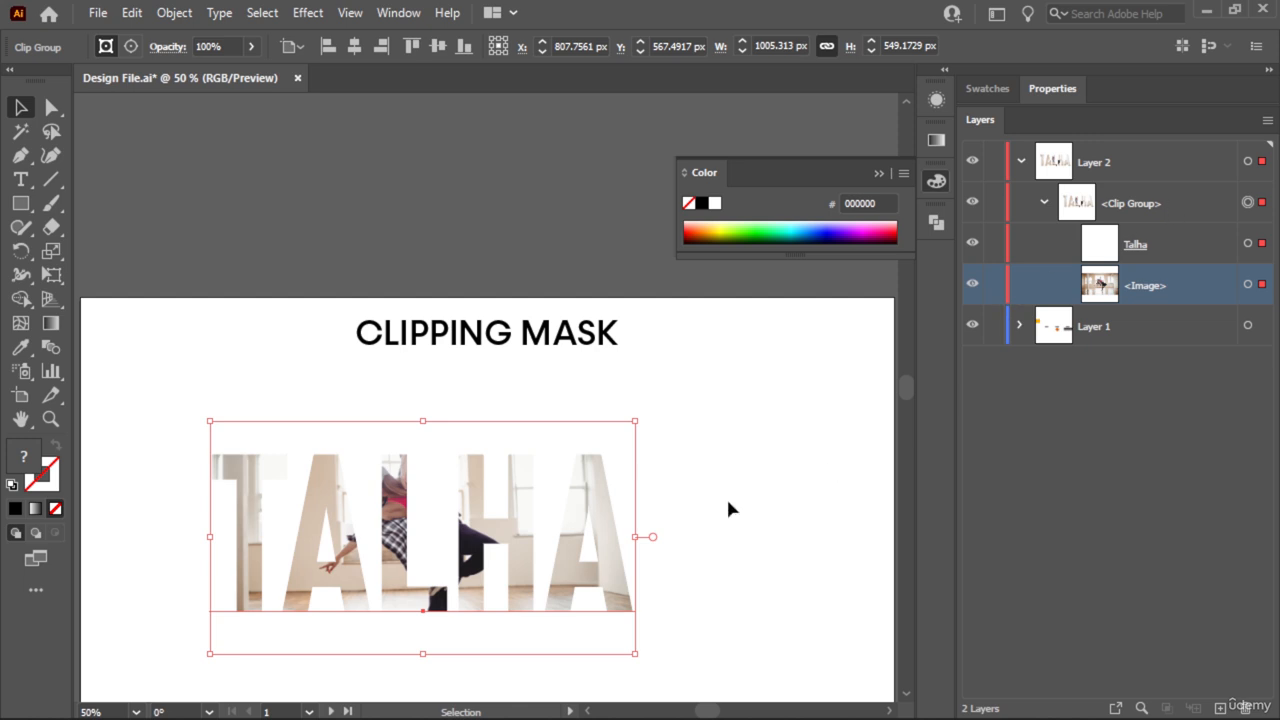
left_click(727, 528)
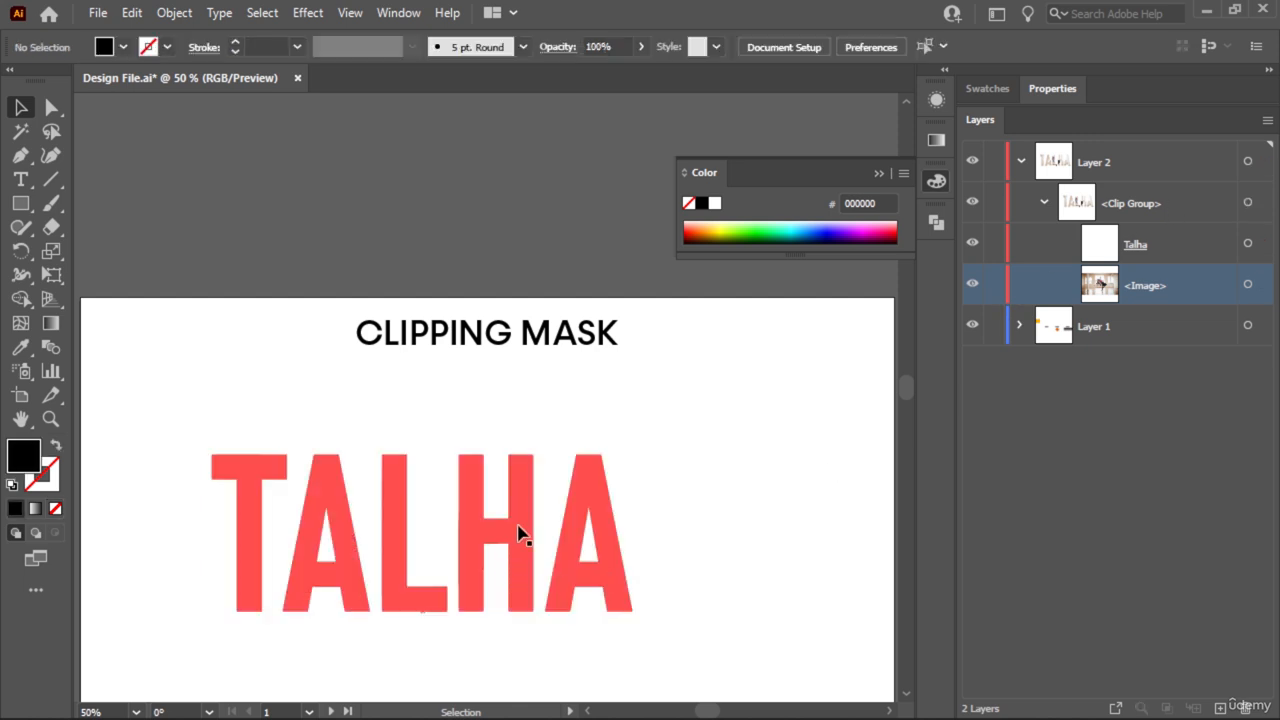
- Isolate the text clip group, shift its contents to reframe the dancer inside the letters, and exit isolation
double_click(515, 537)
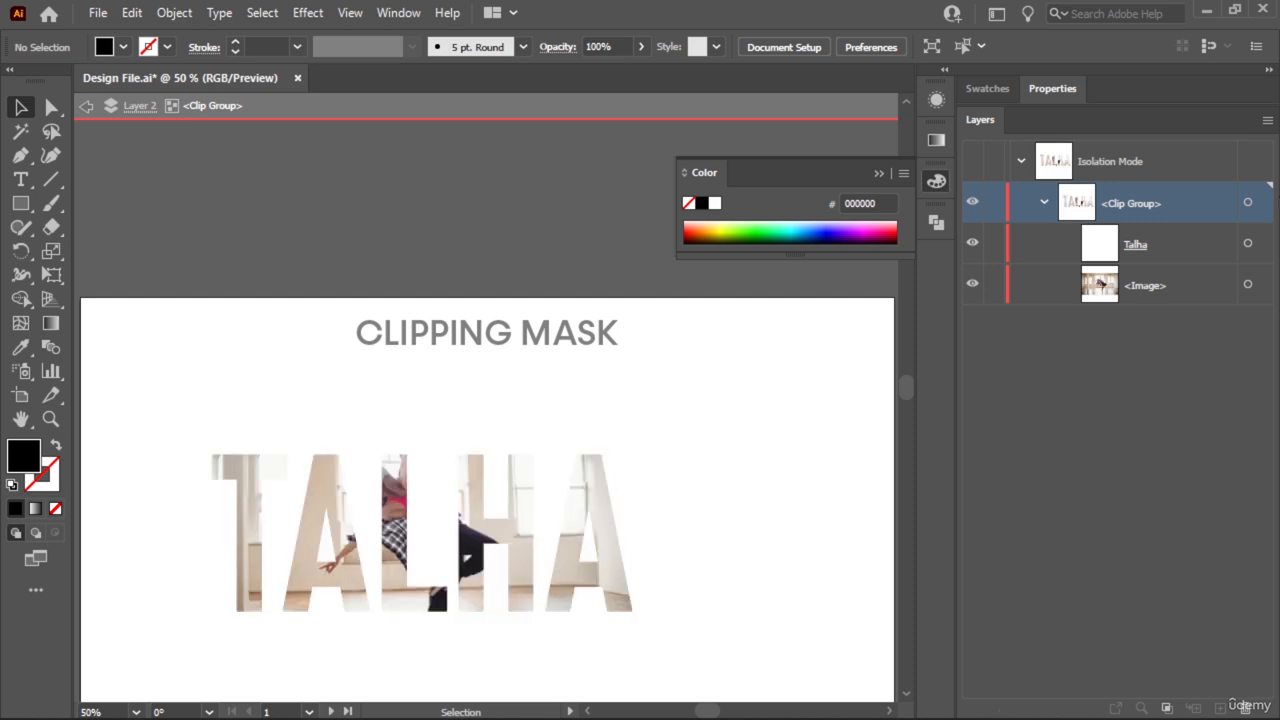
left_click(1248, 284)
left_click_drag(518, 535, 503, 513)
left_click(742, 469)
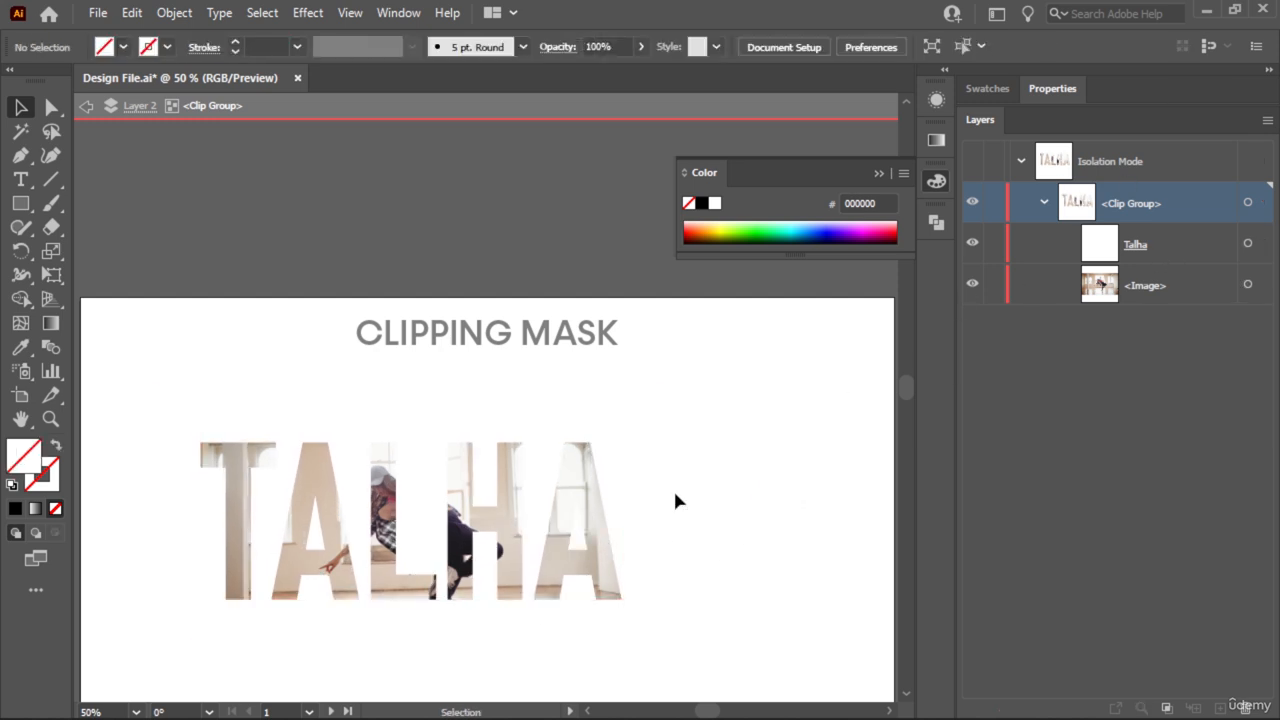
double_click(728, 489)
- Give the text clip group a white stroke with a weight of 3 pt
left_click(428, 486)
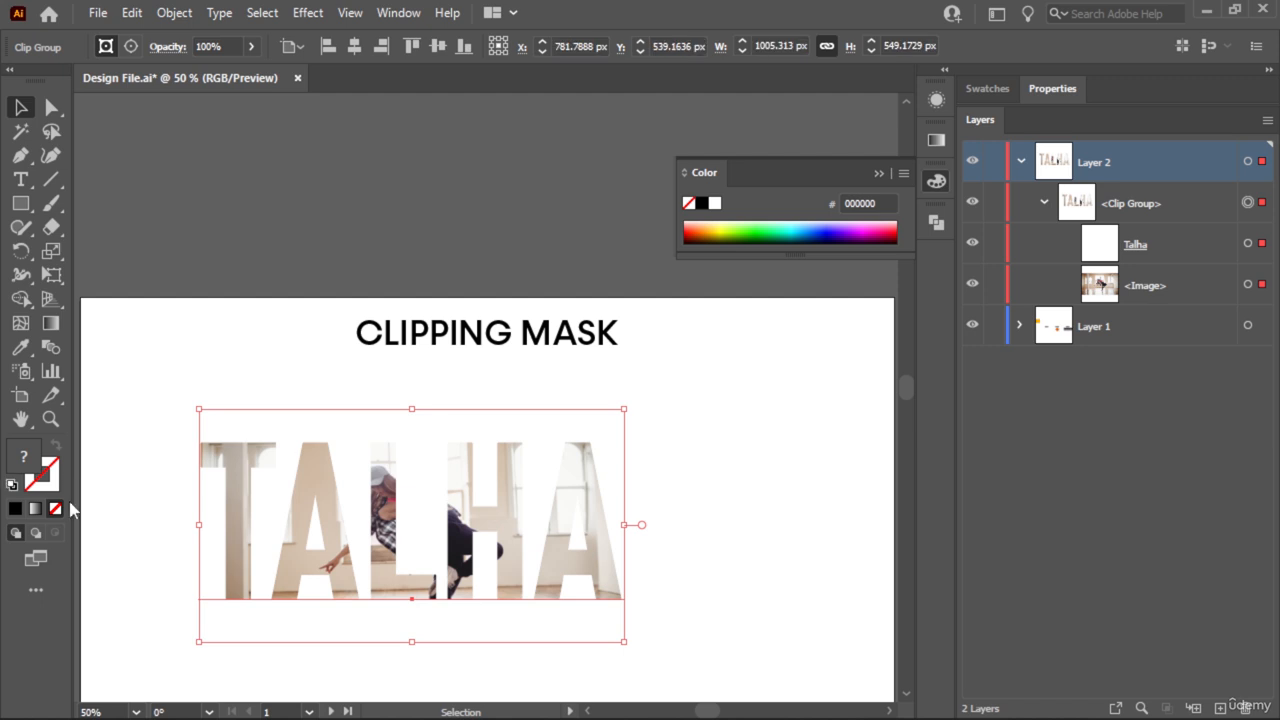
double_click(55, 476)
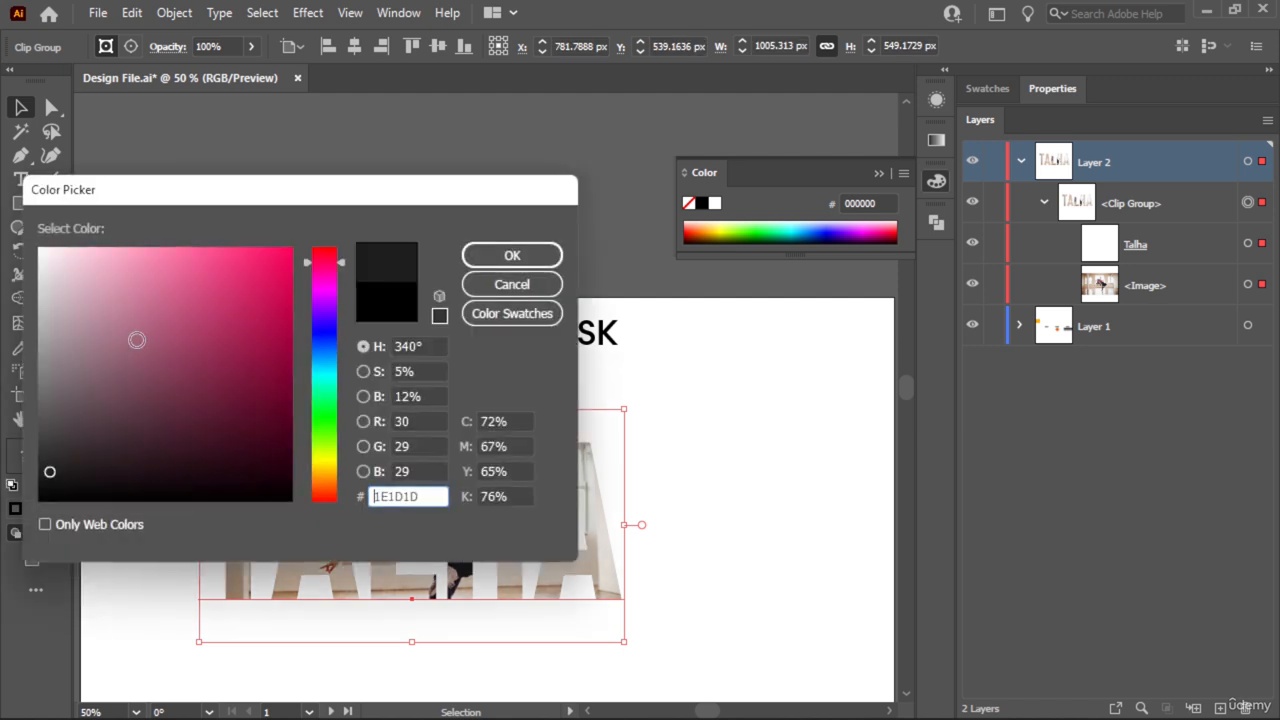
left_click_drag(60, 478, 39, 500)
left_click(480, 255)
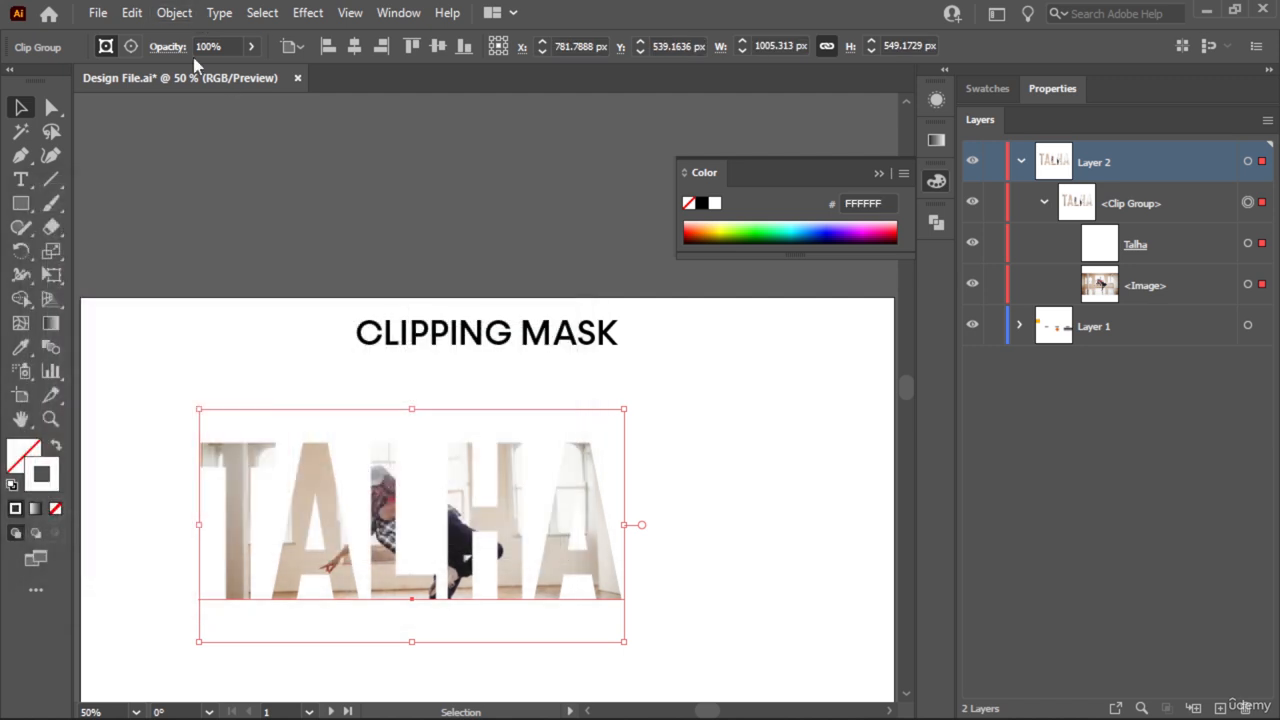
left_click(1024, 88)
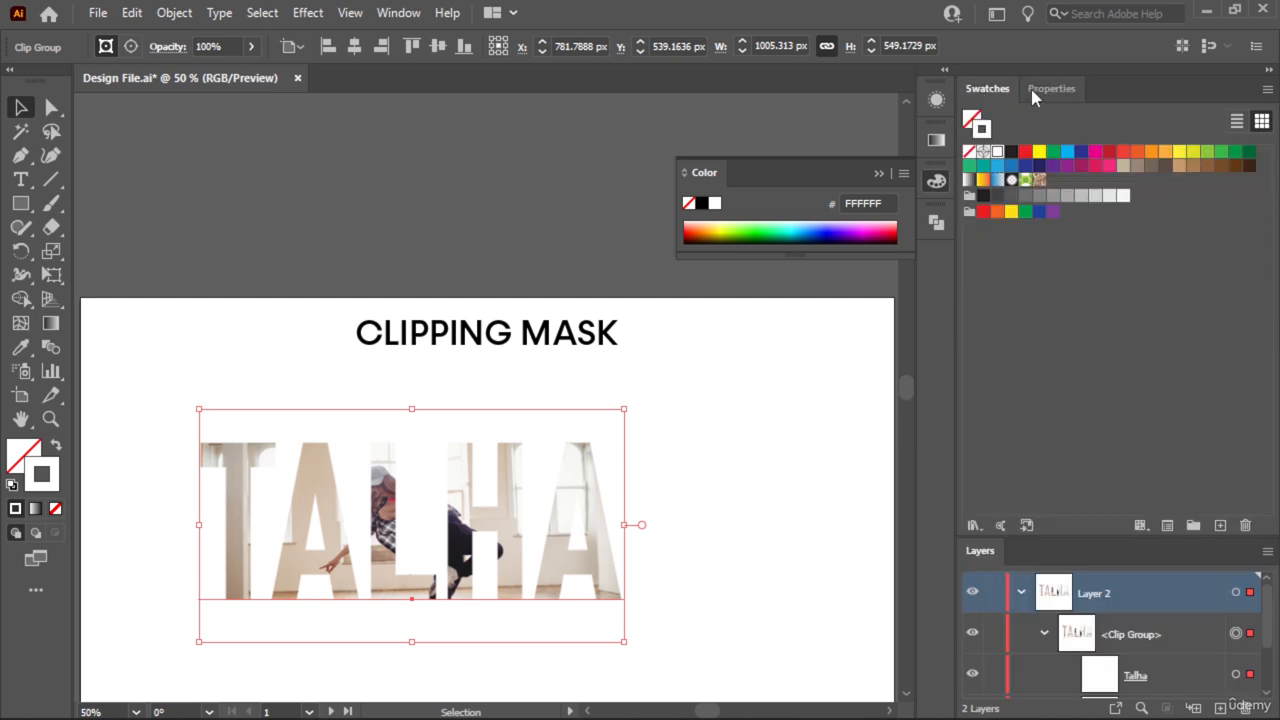
left_click(1030, 92)
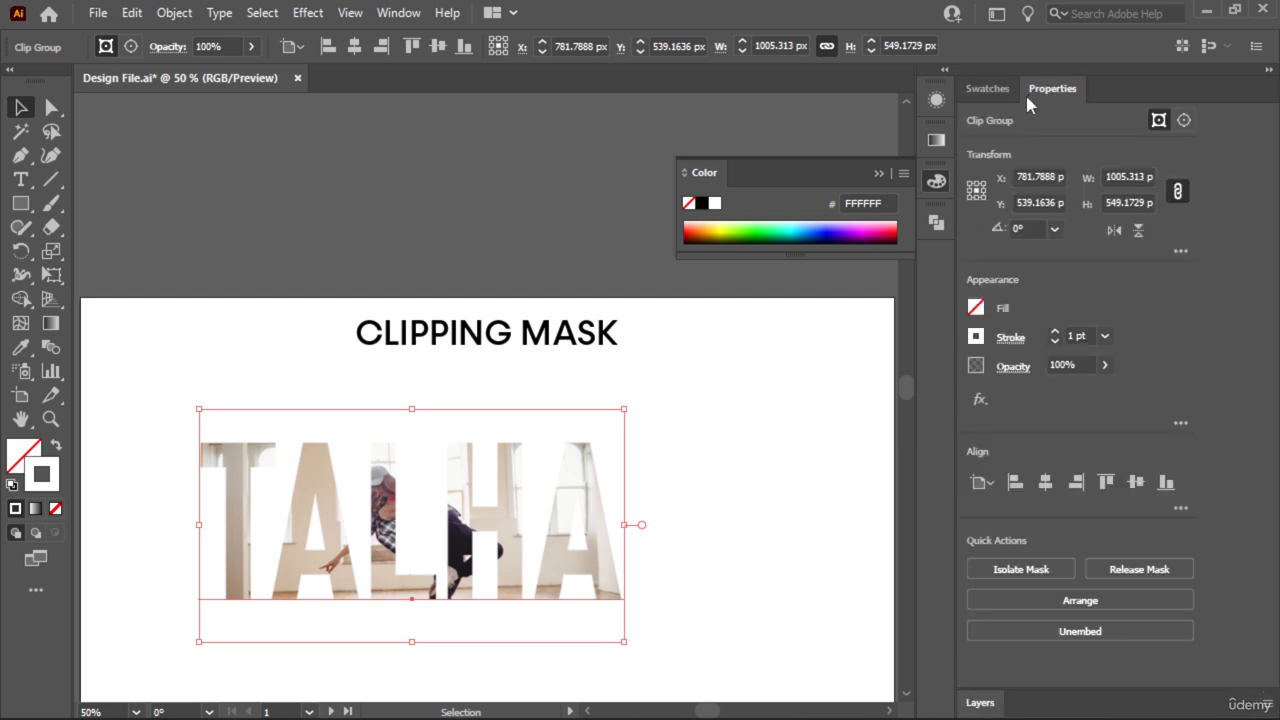
left_click(1054, 332)
left_click(1054, 332)
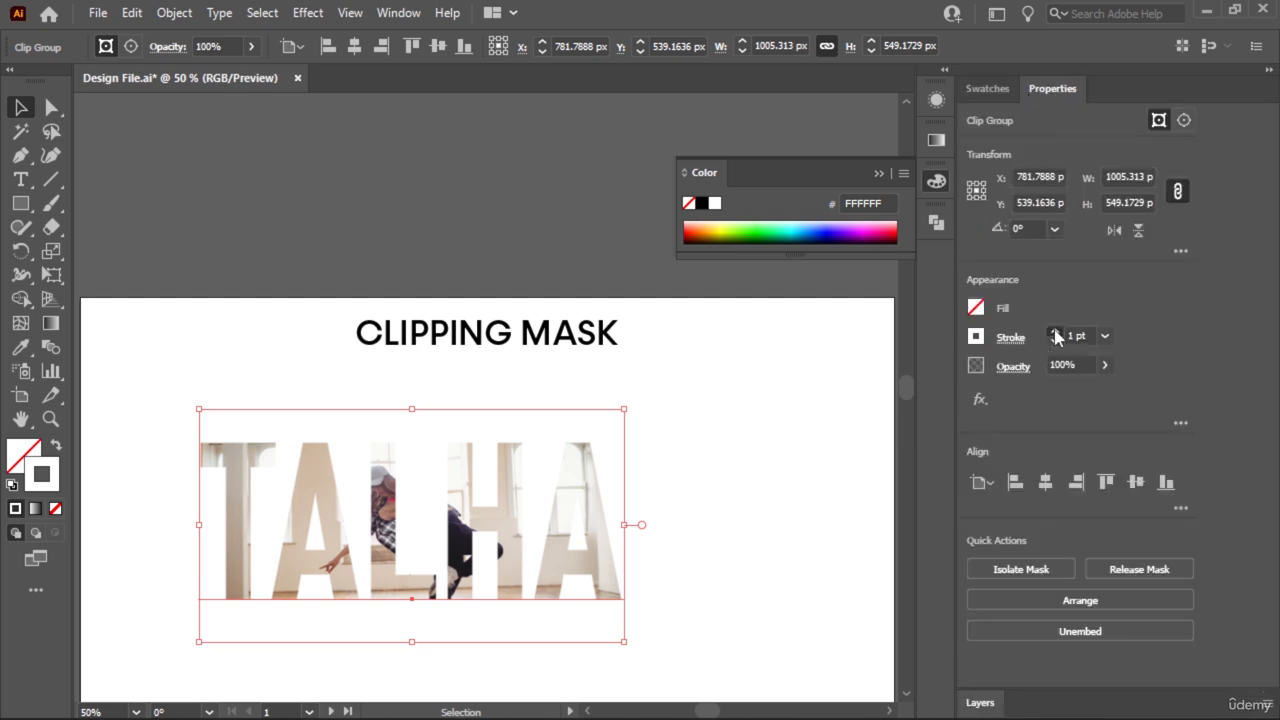
- Set the text clip group's stroke colour to black, 000000
double_click(52, 484)
left_click_drag(54, 488, 39, 500)
left_click(512, 258)
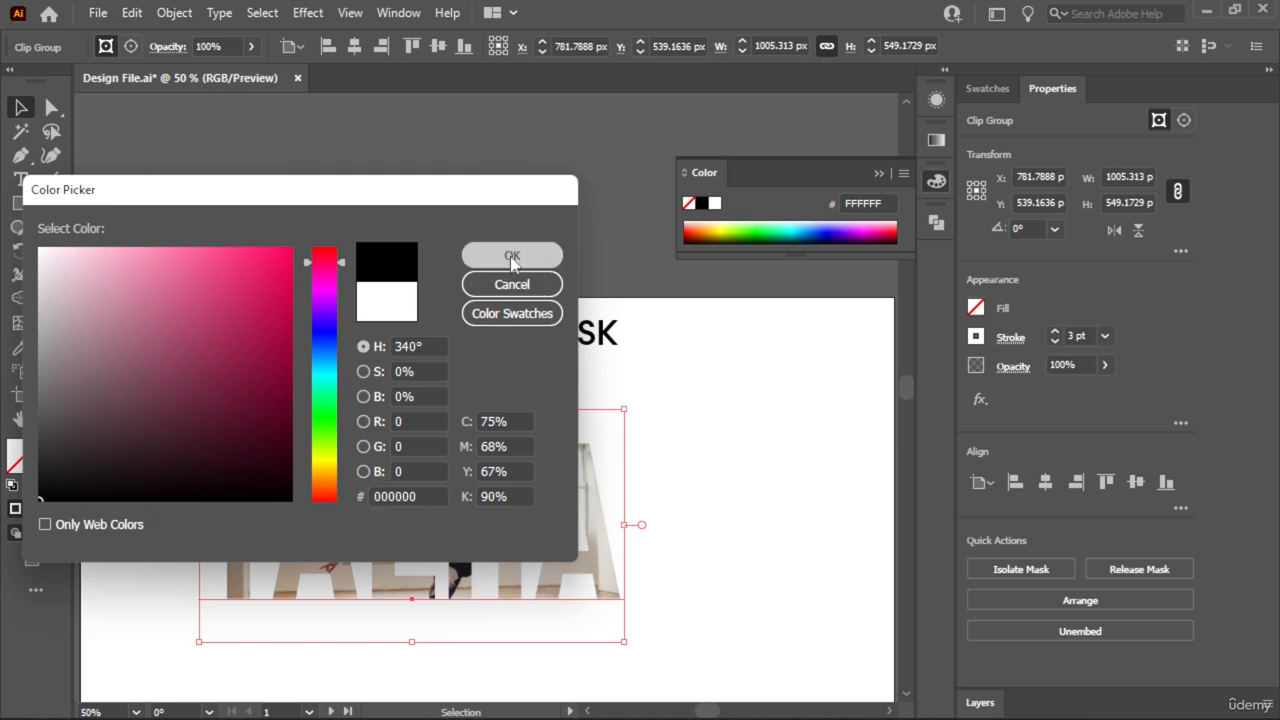
left_click(807, 425)
- Reposition the outlined text clip group near the centre of the clipping mask artboard, at about X 895 px, Y 591 px
left_click_drag(463, 535, 430, 555)
left_click(674, 429)
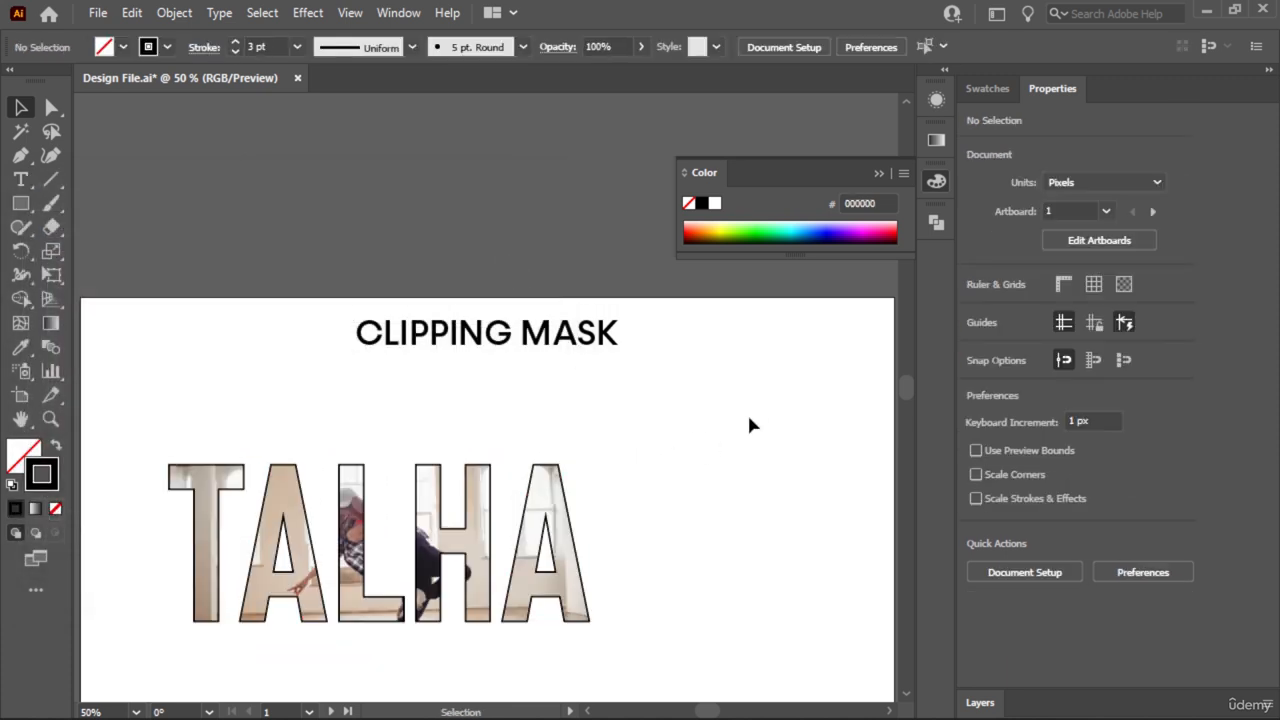
key("ctrl+minus")
key("ctrl+minus")
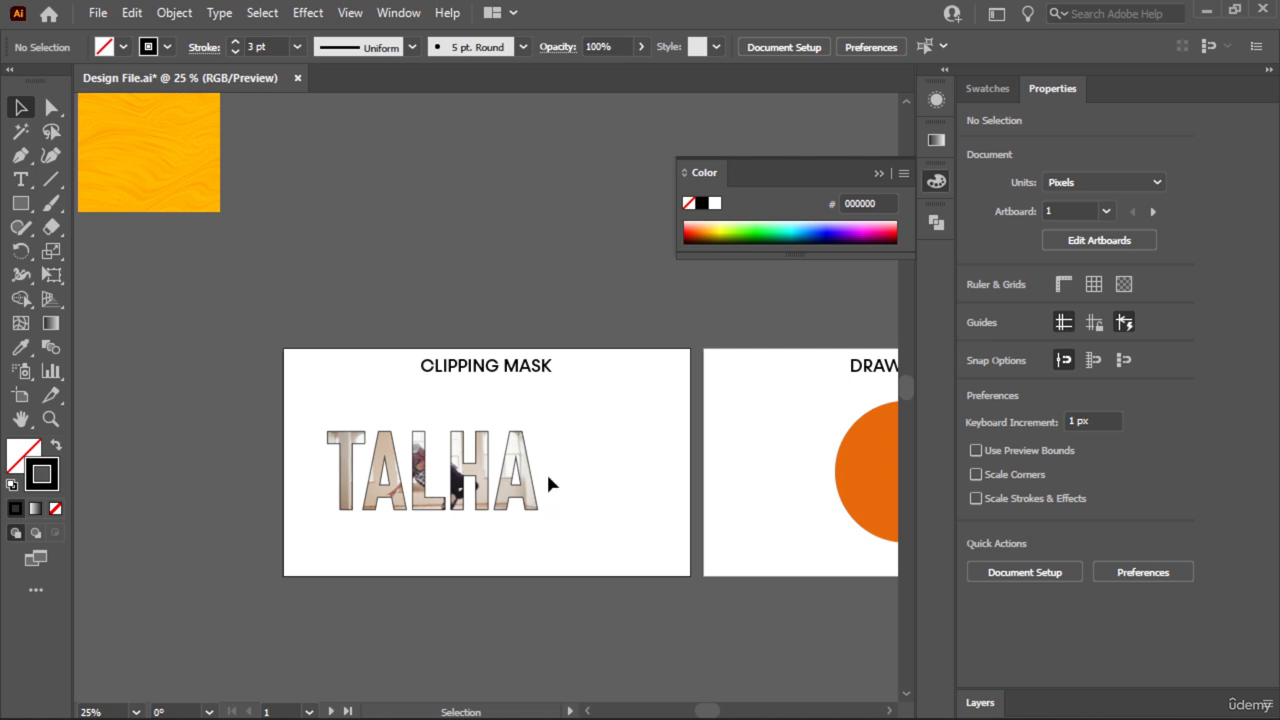
left_click_drag(505, 500, 545, 512)
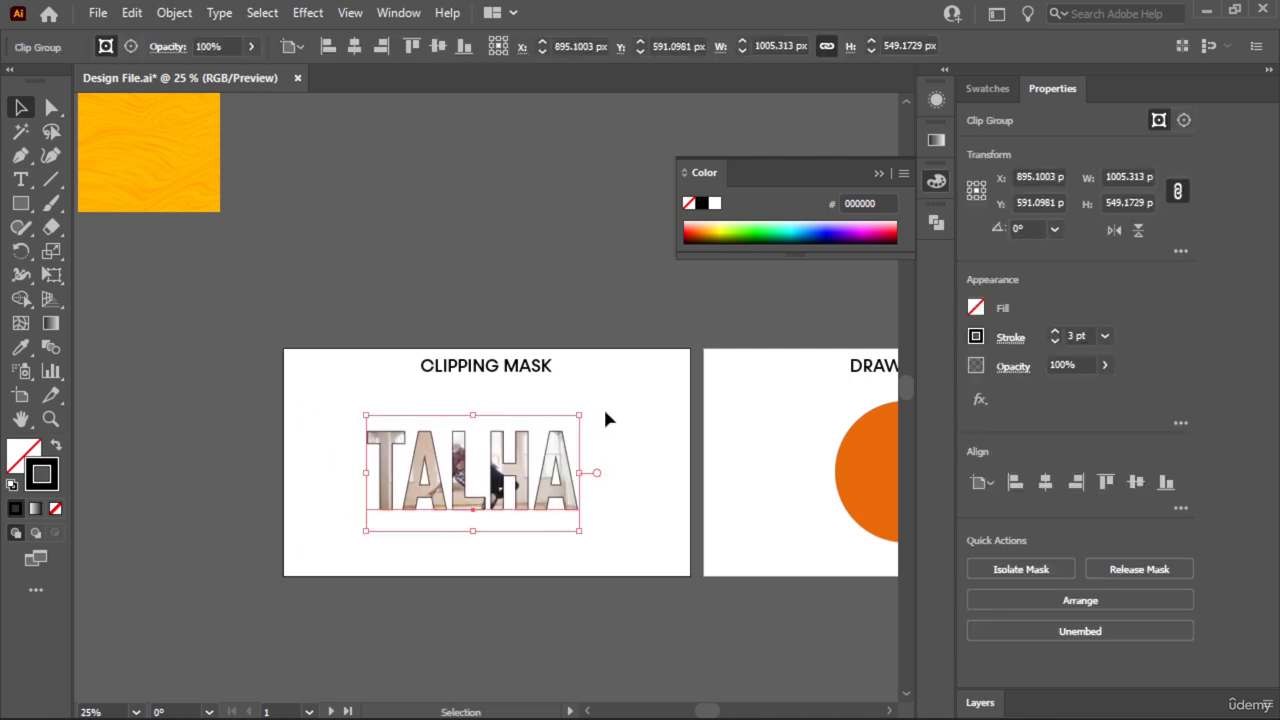
left_click(605, 420)
- Make the DRAW INSIDE artboard with the orange circle active and fit it in the window
scroll(429, 463, "right", 5)
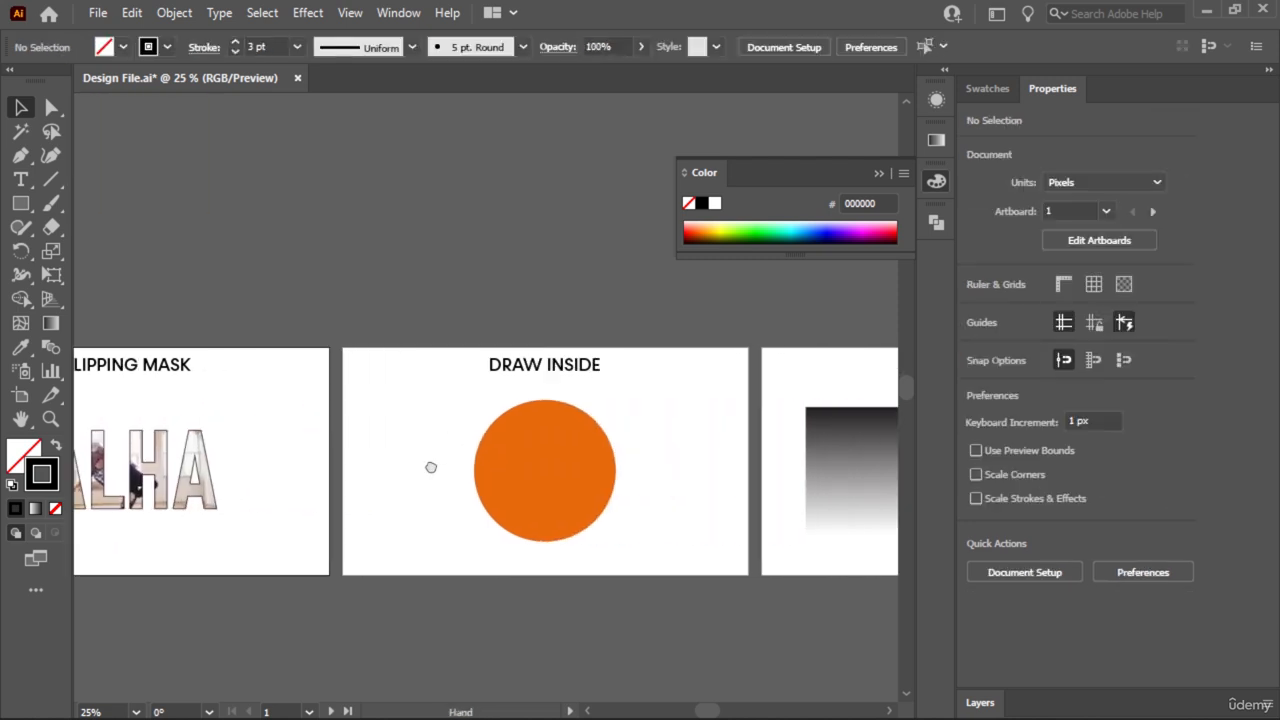
left_click(367, 440)
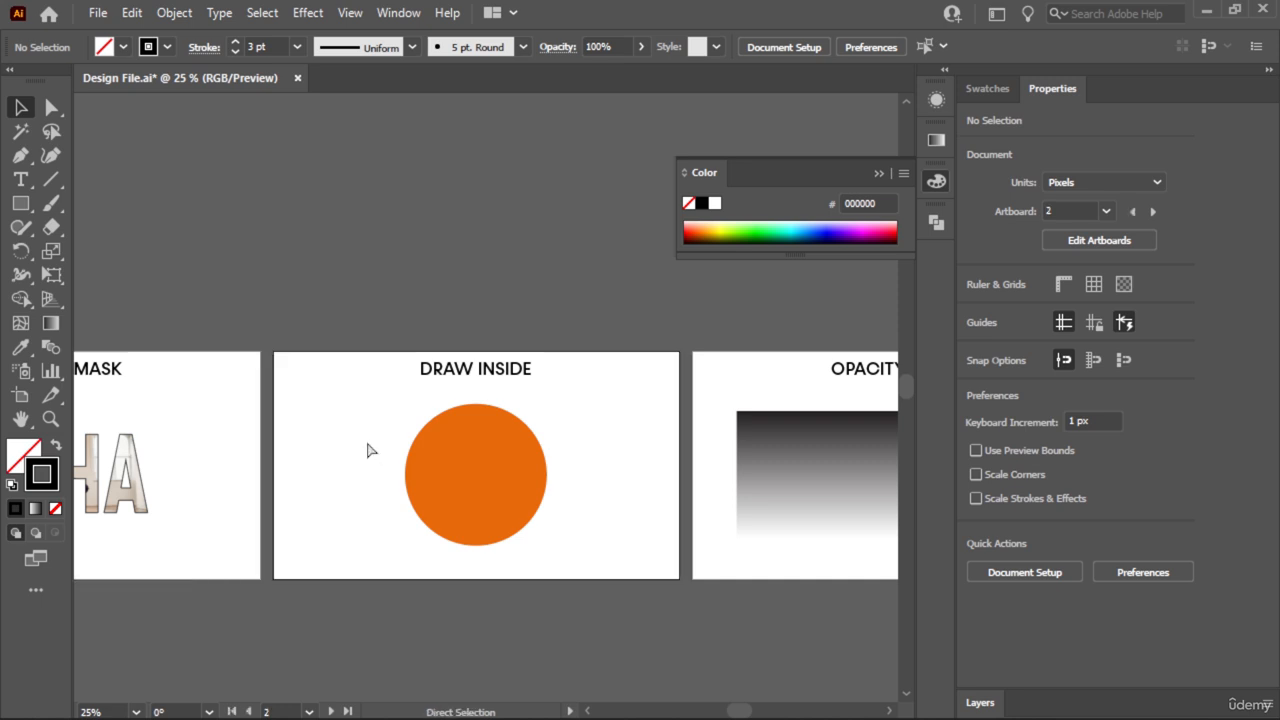
key("ctrl+plus")
key("ctrl+plus")
key("ctrl+plus")
mouse_move(413, 543)
left_mouse_down()
mouse_move(431, 351)
mouse_move(434, 374)
left_mouse_up()
key("ctrl+0")
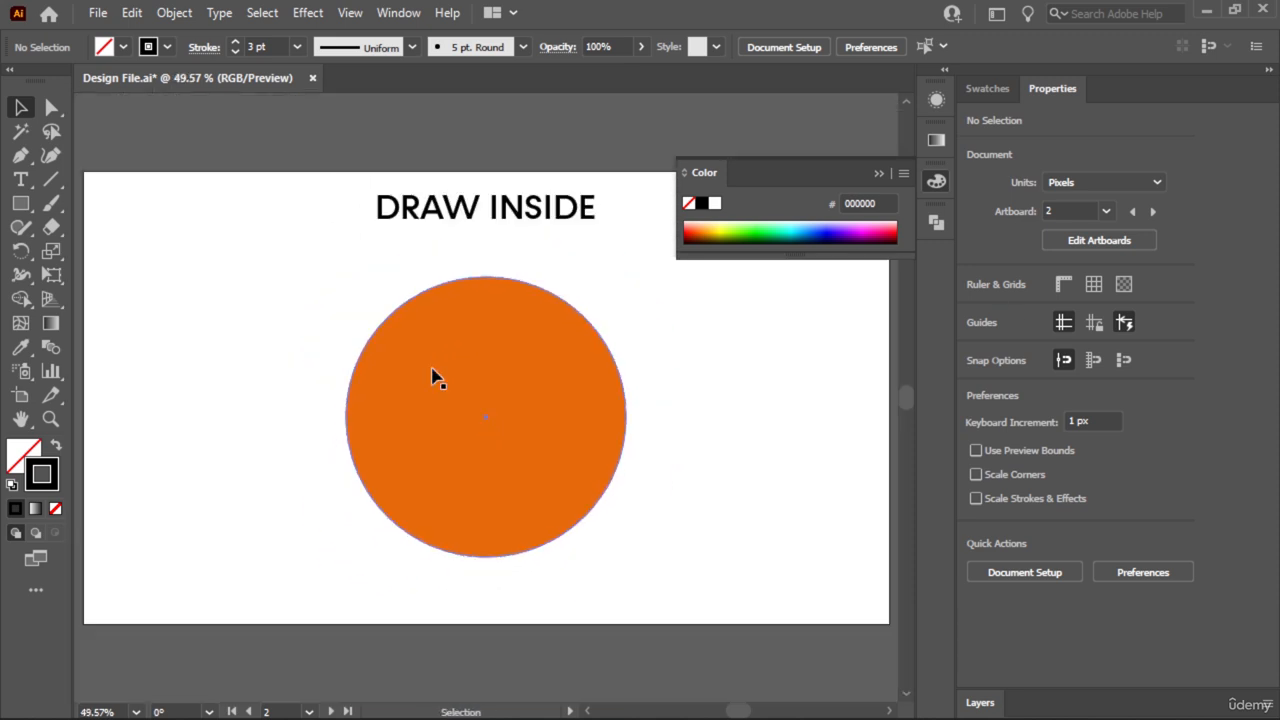
- Select the orange circle, switch the drawing mode to Draw Behind and deselect the circle
left_click(463, 374)
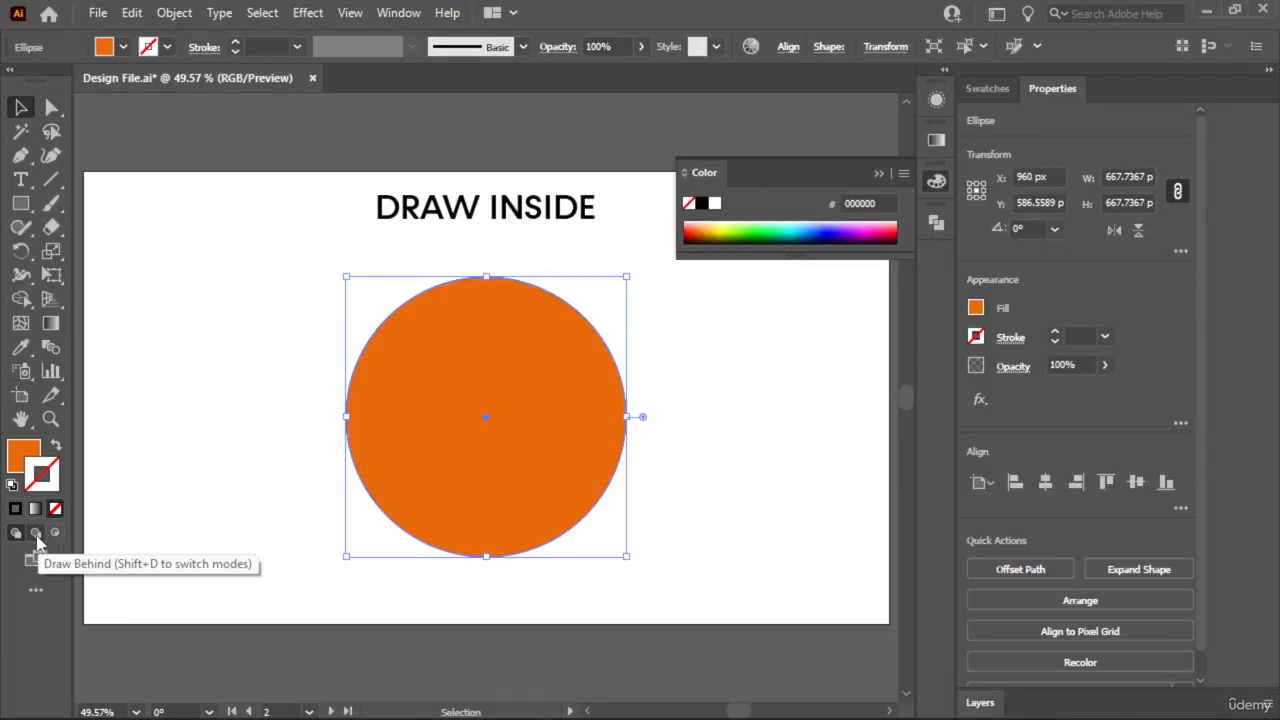
left_click(36, 533)
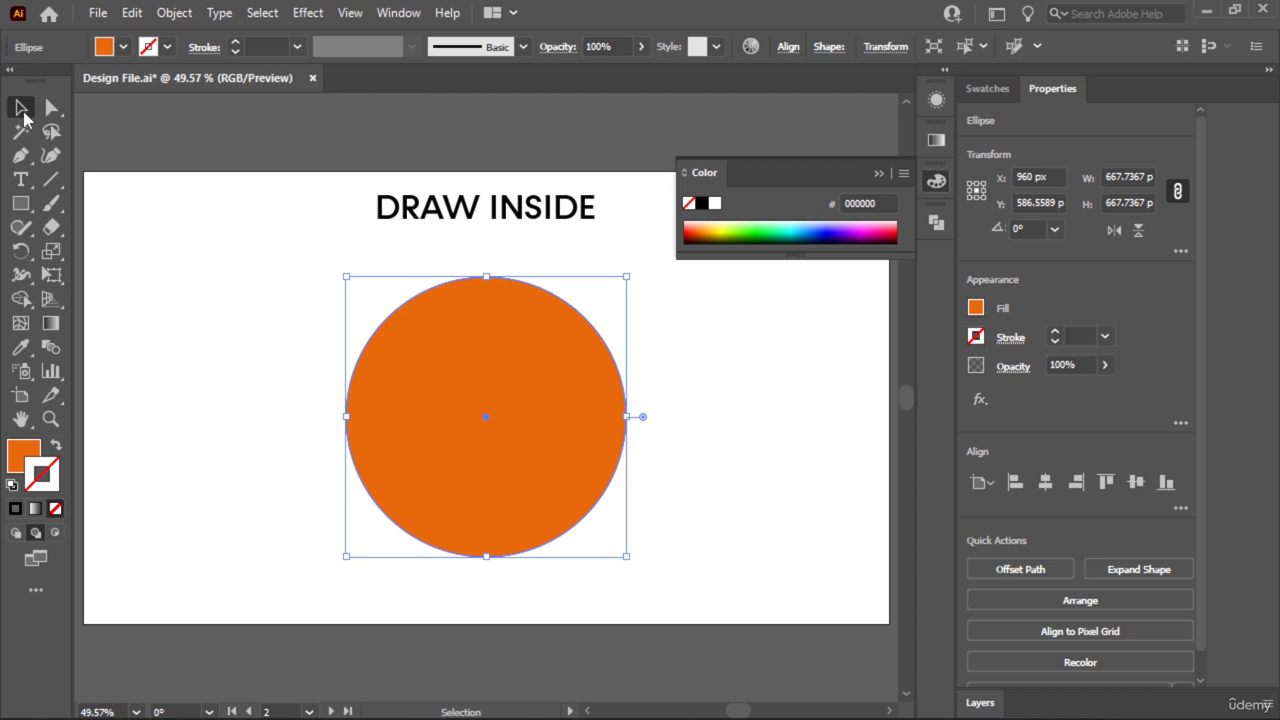
left_click(215, 370)
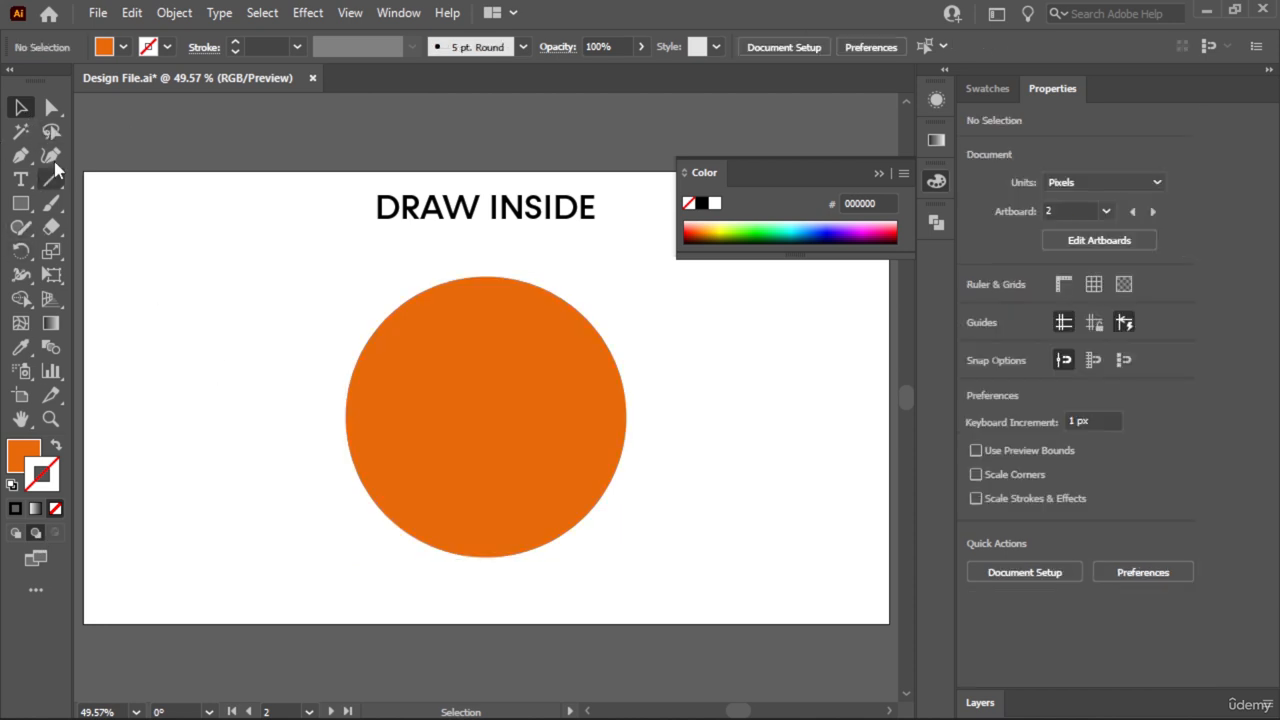
- Set the Paintbrush stroke weight to 25 pt, try a curved stroke beside the orange circle and undo the stroke
key("b")
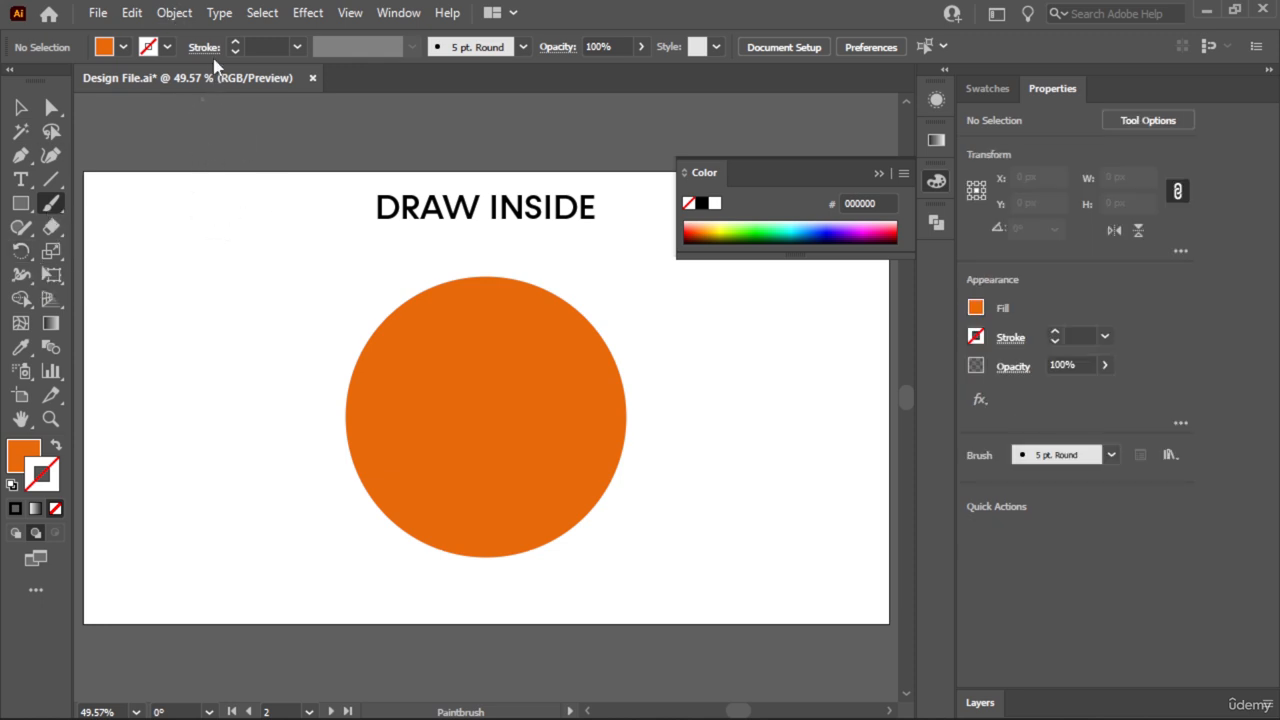
left_click(236, 42)
left_click(236, 42)
left_click(236, 43)
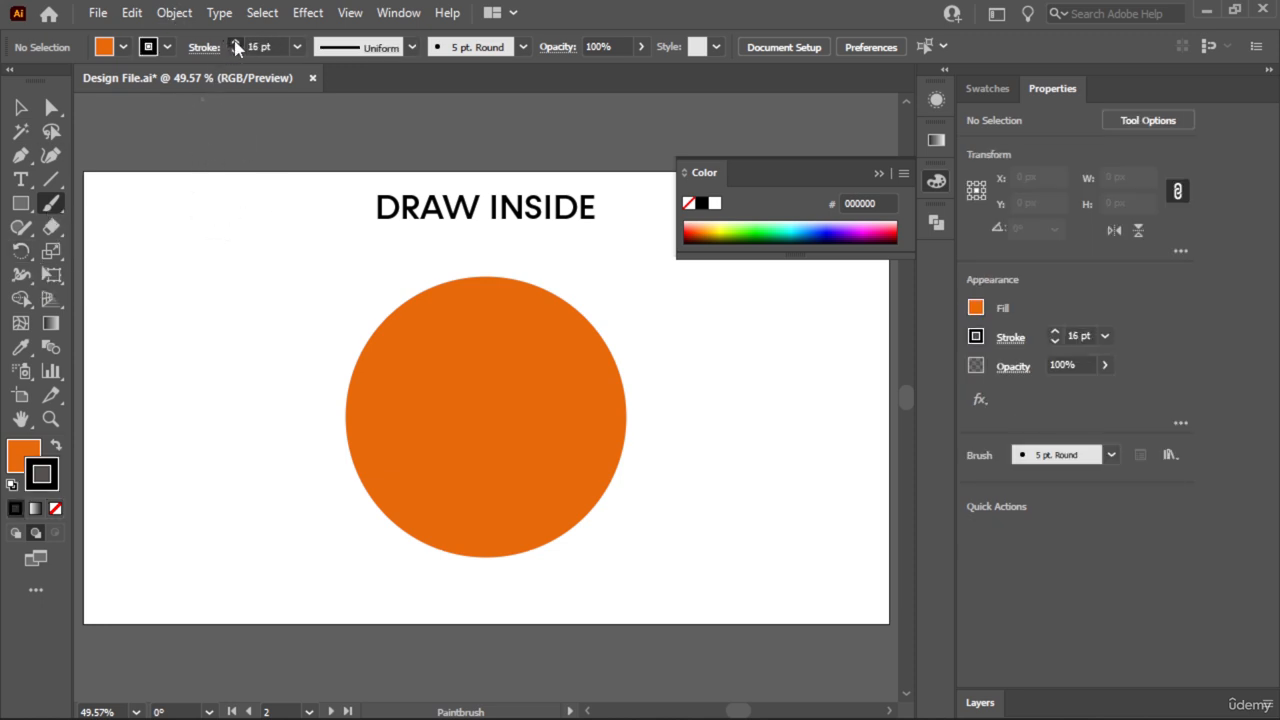
left_click(236, 43)
left_click_drag(245, 270, 271, 436)
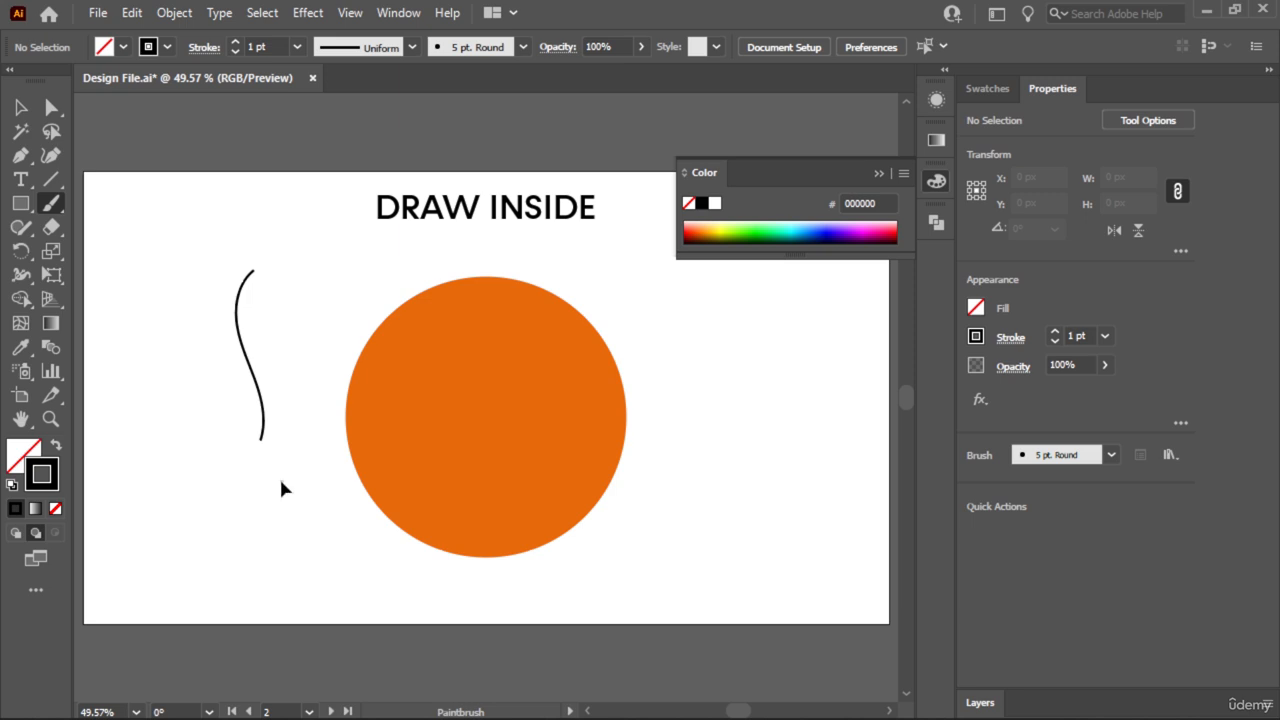
key("ctrl+z")
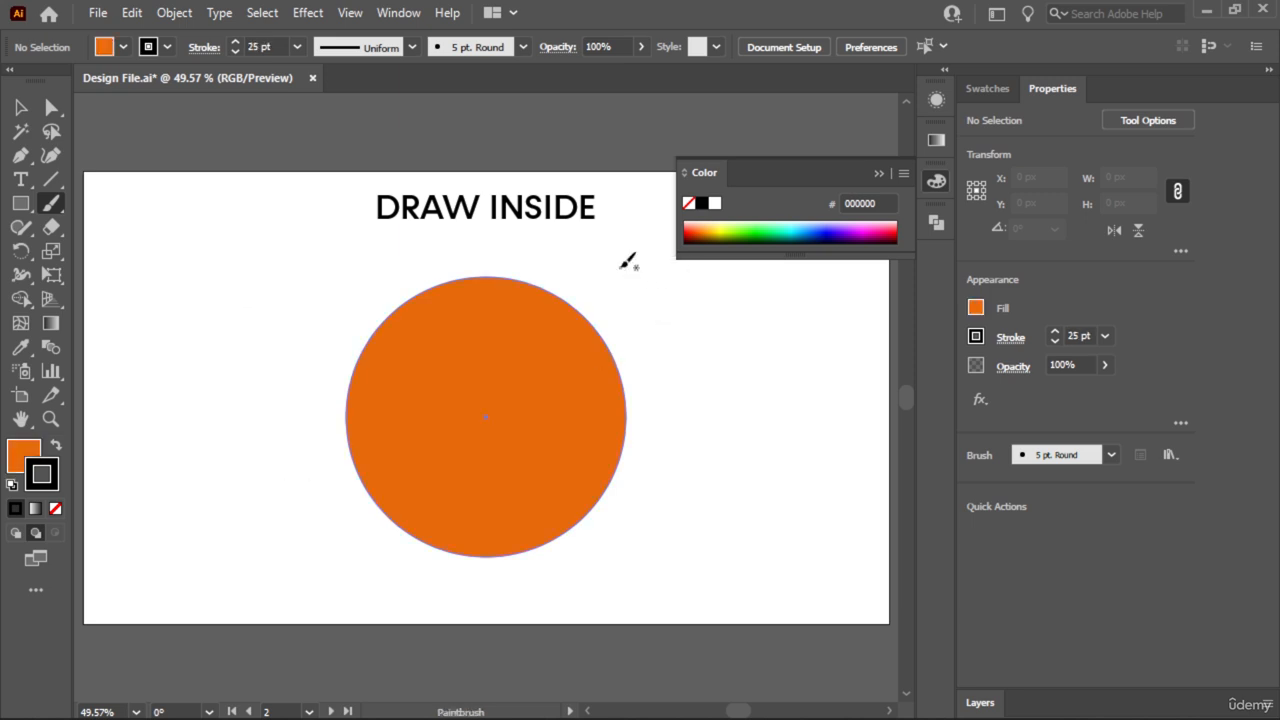
- Paint several curved strokes across the orange circle in Draw Behind mode, and shift the circle slightly up and left
left_click_drag(620, 265, 446, 518)
left_click_drag(386, 589, 330, 588)
mouse_move(266, 330)
left_mouse_down()
mouse_move(309, 300)
mouse_move(664, 542)
mouse_move(704, 512)
left_mouse_up()
mouse_move(659, 347)
left_mouse_down()
mouse_move(407, 447)
mouse_move(180, 476)
left_mouse_up()
mouse_move(247, 414)
left_mouse_down()
mouse_move(546, 395)
mouse_move(730, 458)
left_mouse_up()
mouse_move(507, 244)
left_mouse_down()
mouse_move(474, 466)
mouse_move(478, 592)
left_mouse_up()
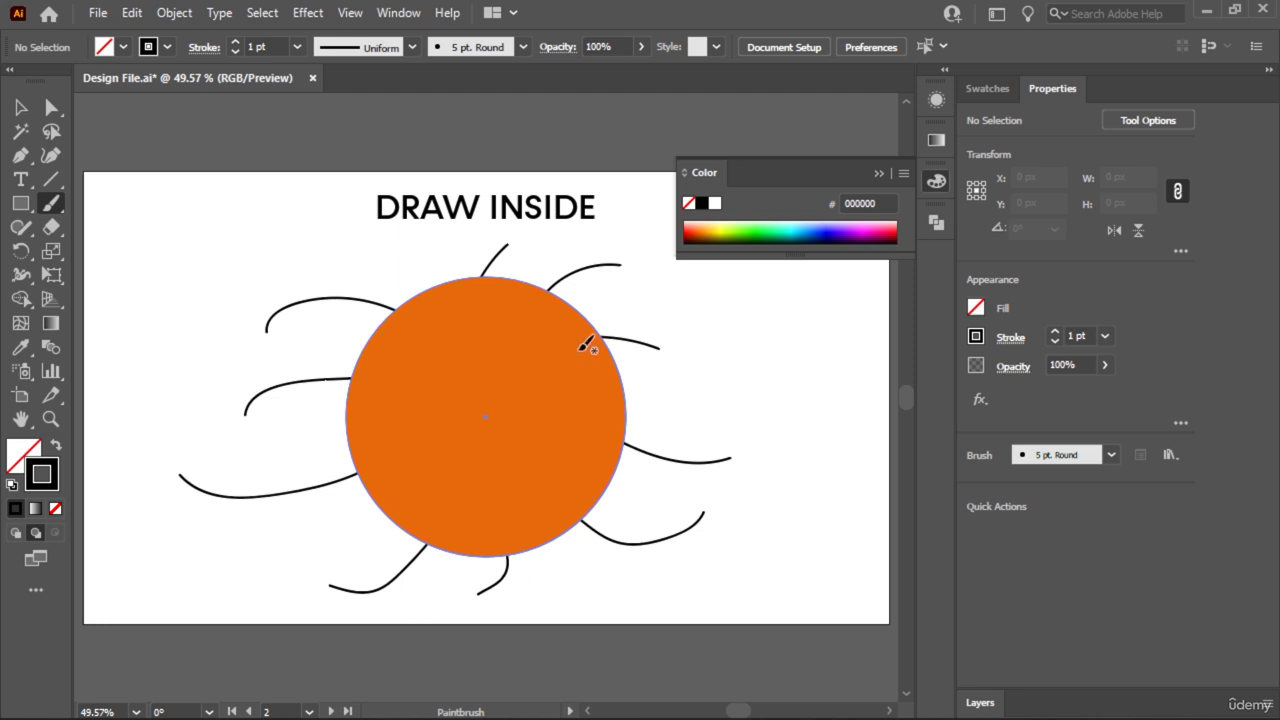
left_click(20, 107)
mouse_move(472, 393)
left_mouse_down()
mouse_move(366, 427)
mouse_move(445, 505)
mouse_move(467, 436)
mouse_move(457, 388)
left_mouse_up()
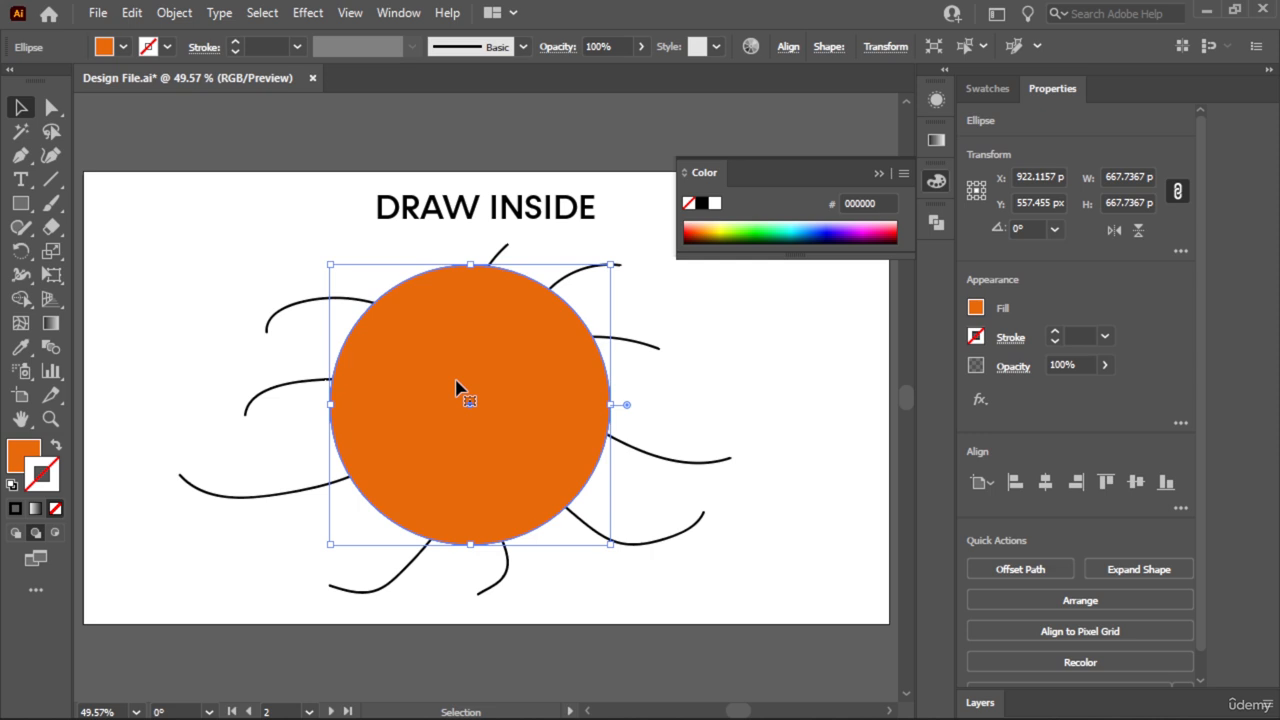
- Undo the circle's move and all the brush strokes painted behind it
key("ctrl+z")
key("ctrl+z")
key("ctrl+z")
key("ctrl+z")
key("ctrl+z")
key("ctrl+z")
key("ctrl+z")
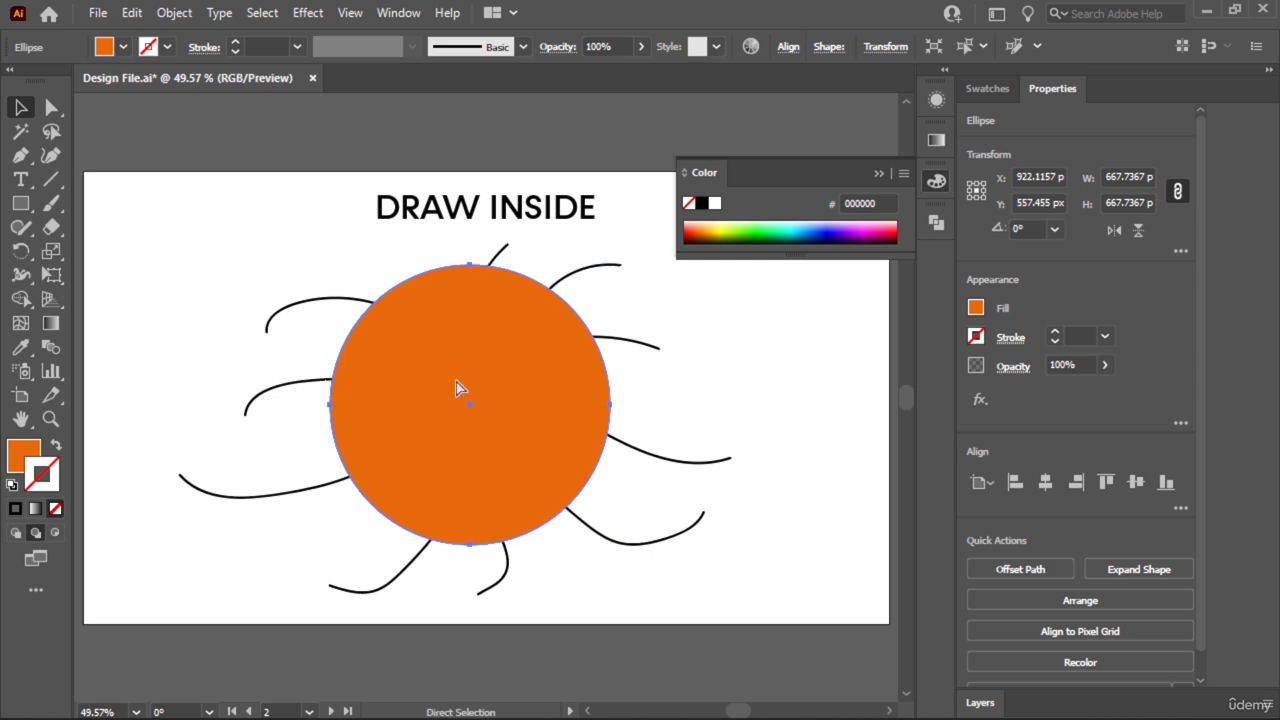
key("ctrl+z")
key("ctrl+z")
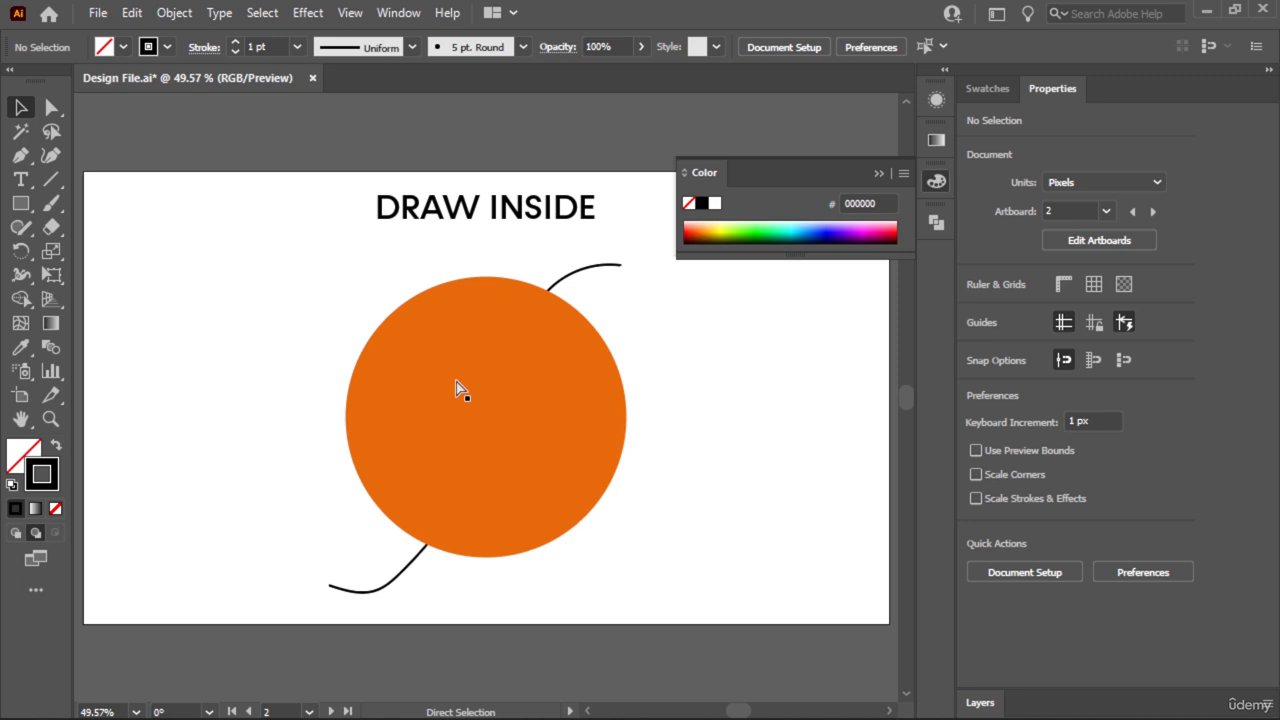
key("ctrl+z")
key("ctrl+z")
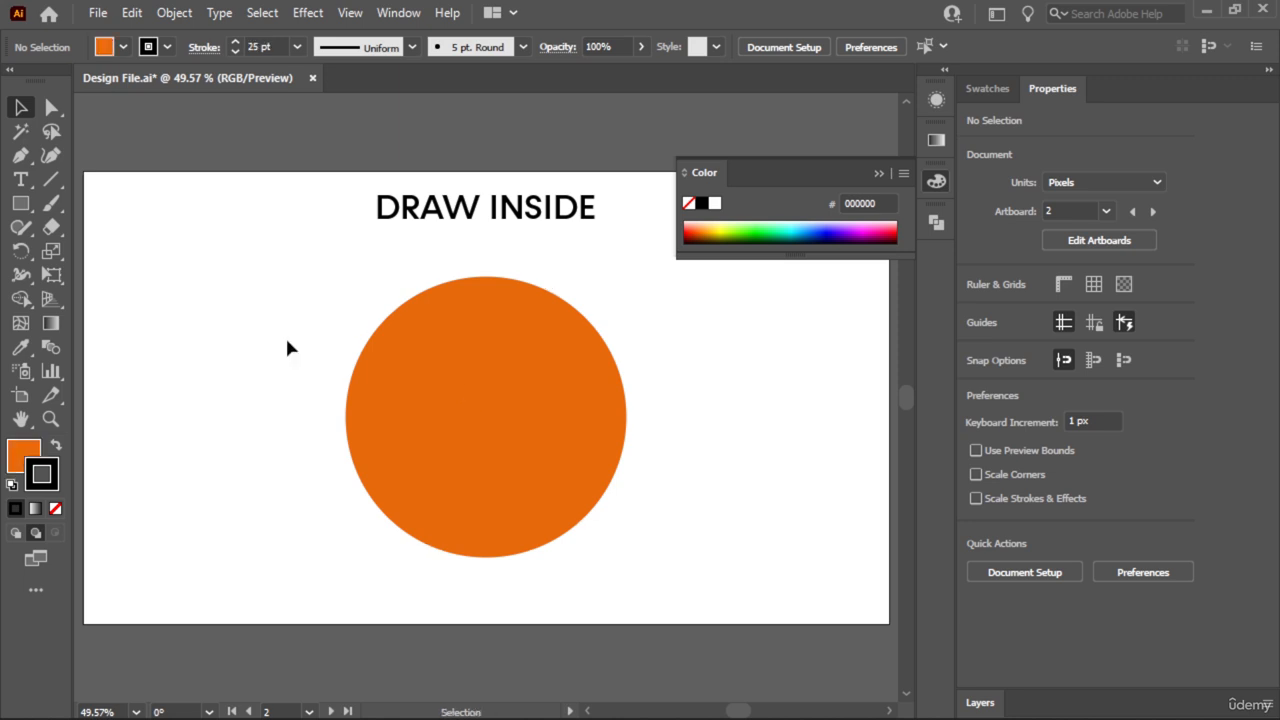
- Select the orange circle, switch the drawing mode to Draw Inside and activate the Paintbrush
left_click(512, 420)
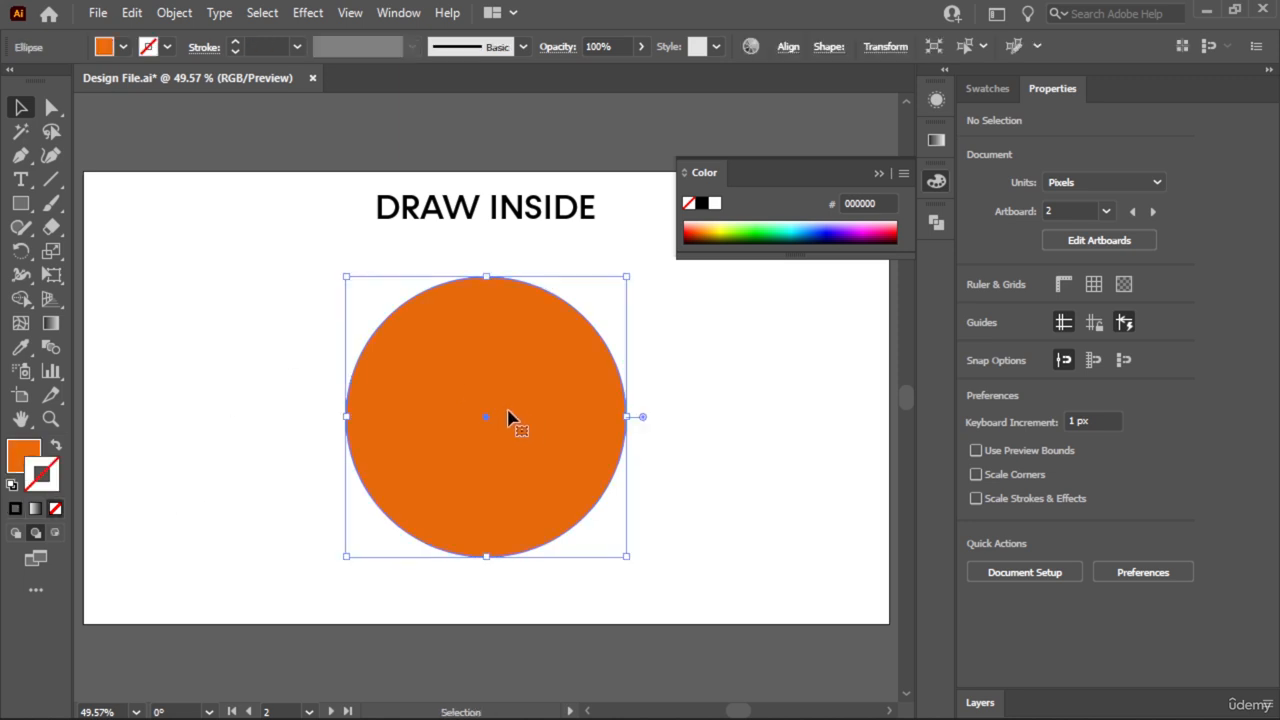
left_click(55, 535)
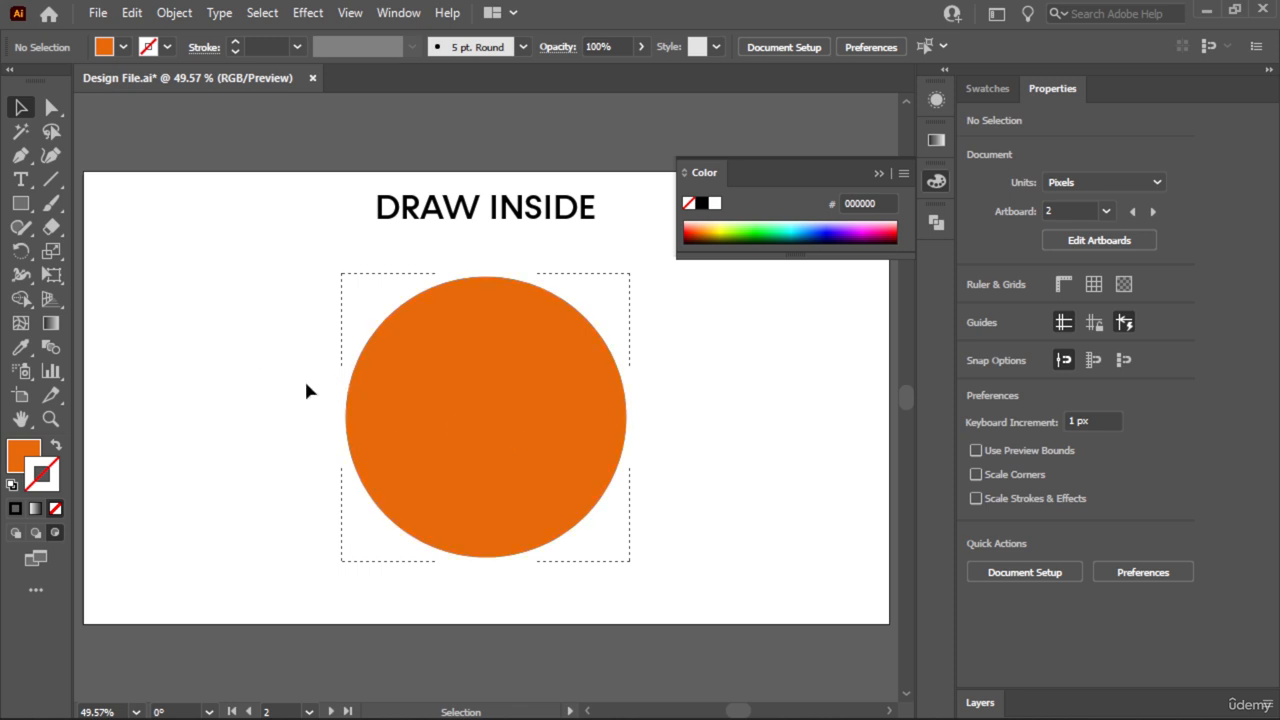
left_click(51, 203)
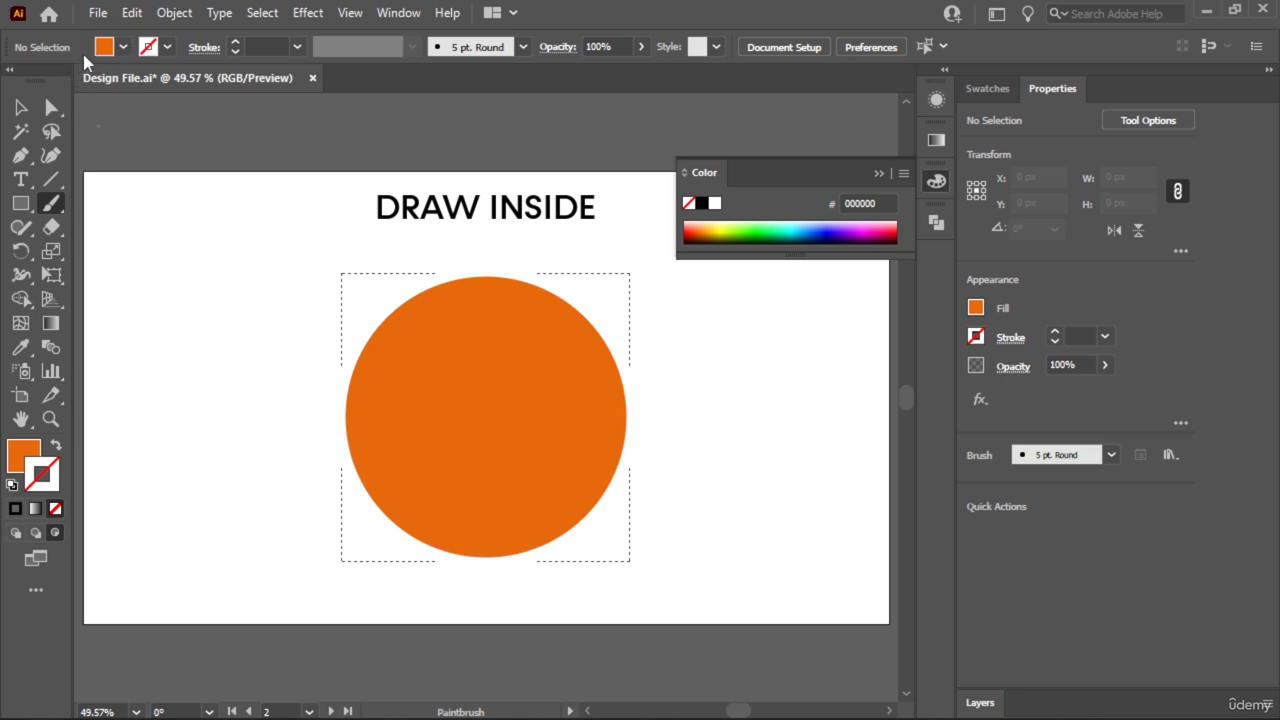
- Set the Paintbrush to no fill and a black stroke of 1 pt
left_click(123, 47)
left_click(55, 80)
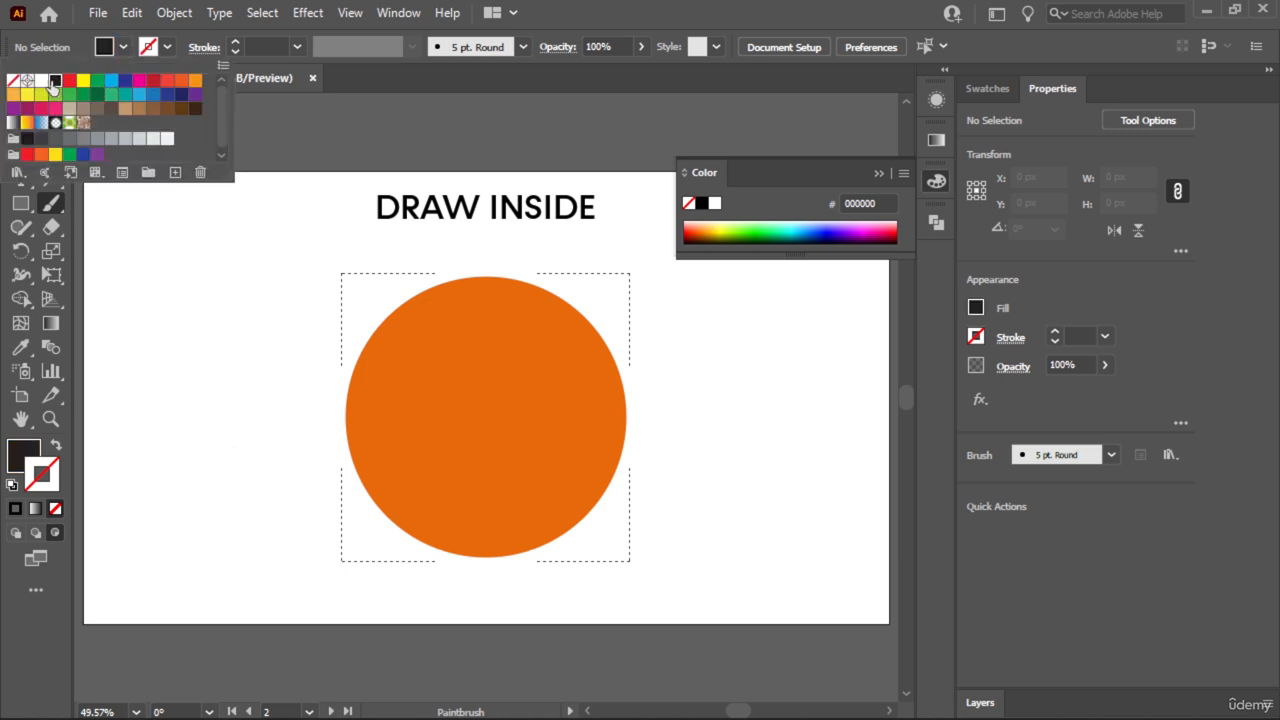
left_click(237, 43)
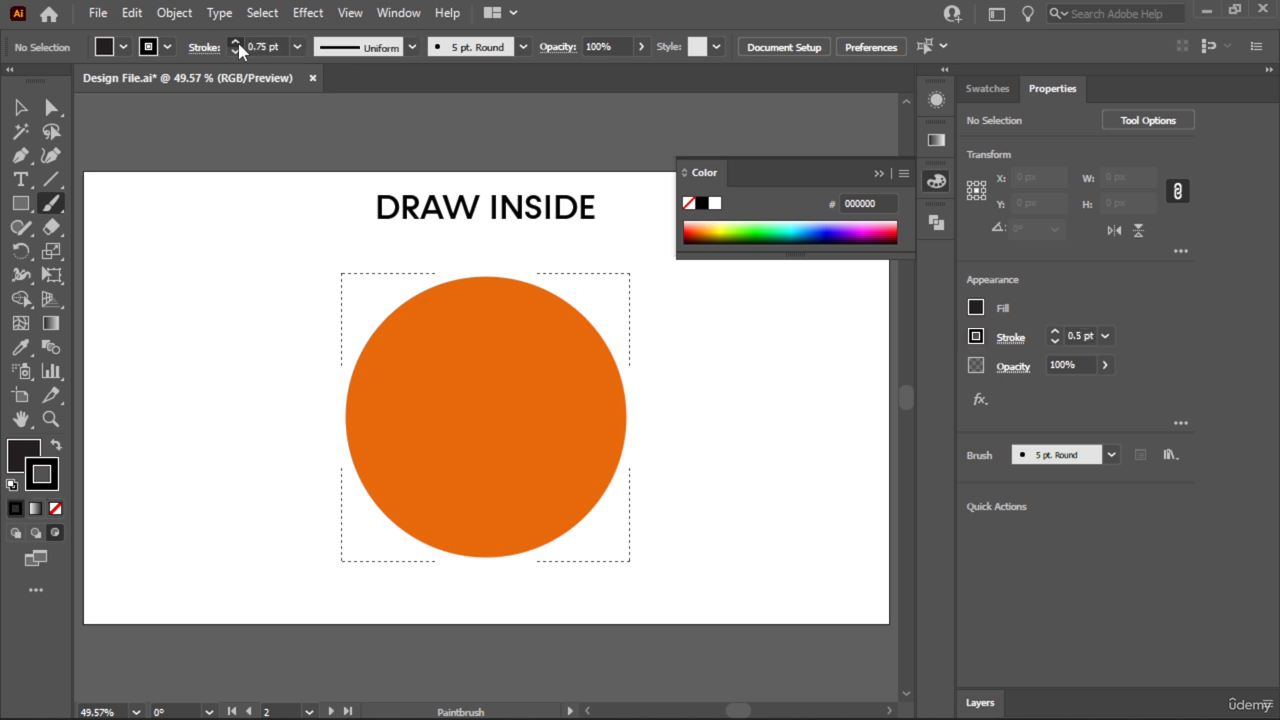
left_click(237, 43)
left_click(237, 43)
key("d")
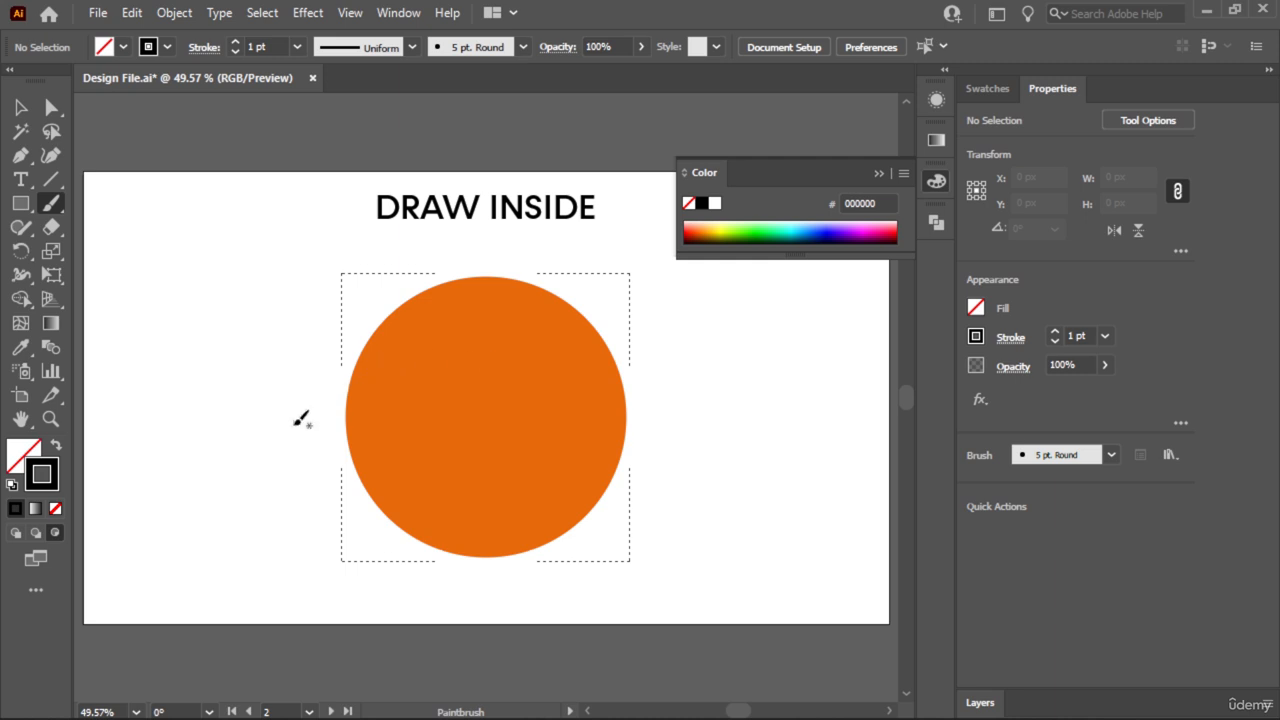
- Paint two crosswise curved lines and one vertical curved line over the circle in Draw Inside mode
mouse_move(289, 437)
left_mouse_down()
mouse_move(347, 345)
mouse_move(502, 332)
mouse_move(659, 266)
mouse_move(688, 207)
left_mouse_up()
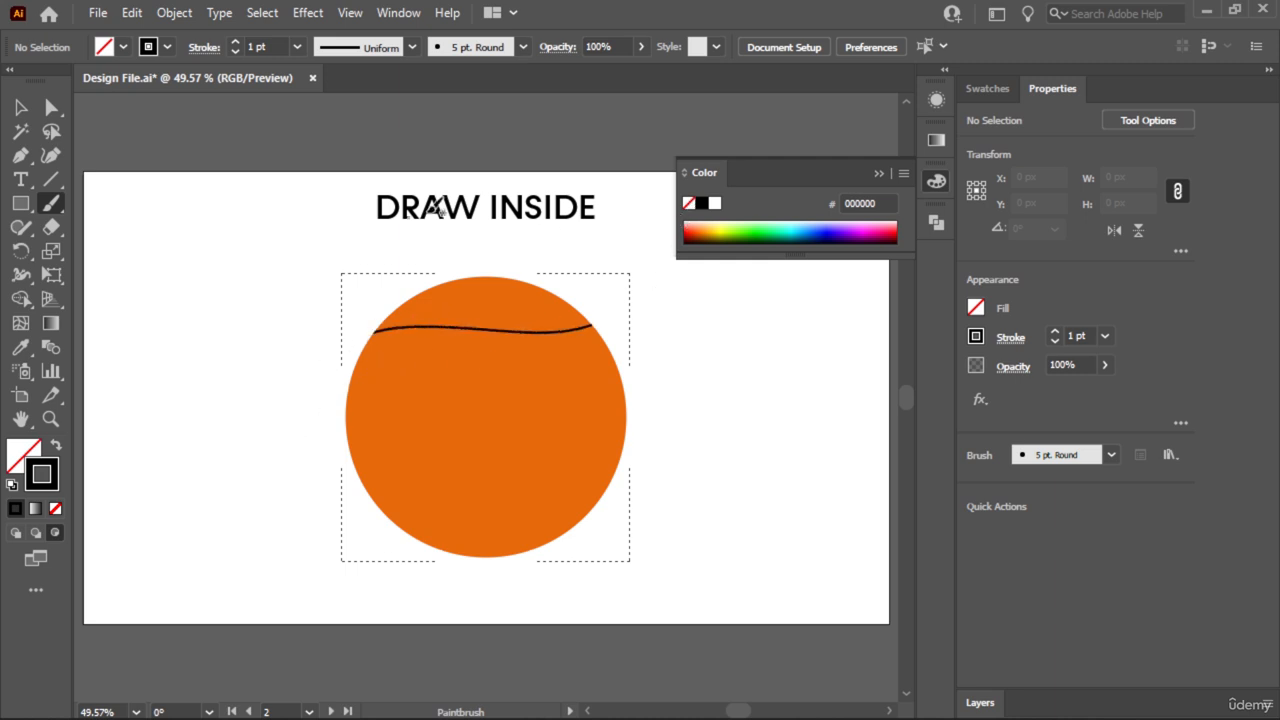
mouse_move(372, 565)
left_mouse_down()
mouse_move(377, 540)
mouse_move(694, 447)
left_mouse_up()
mouse_move(511, 274)
left_mouse_down()
mouse_move(494, 451)
mouse_move(524, 584)
left_mouse_up()
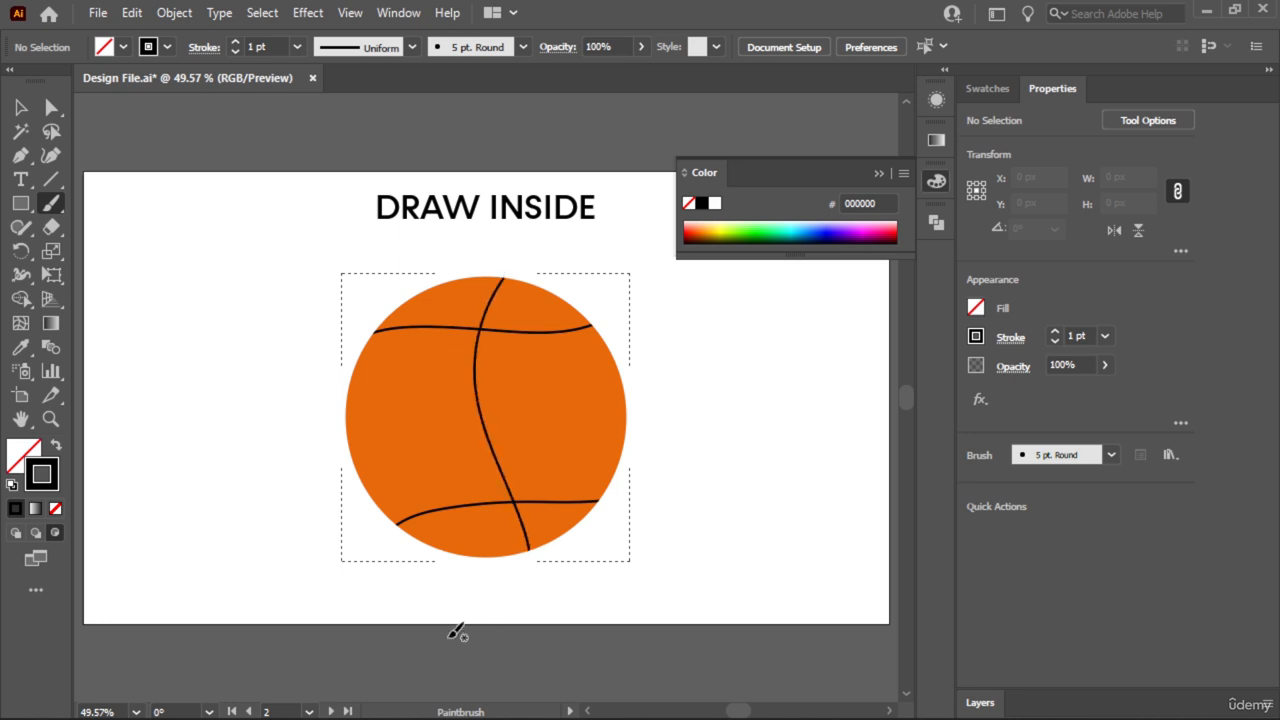
- Undo the three curved lines painted inside the circle
key("ctrl+z")
key("ctrl+z")
key("ctrl+z")
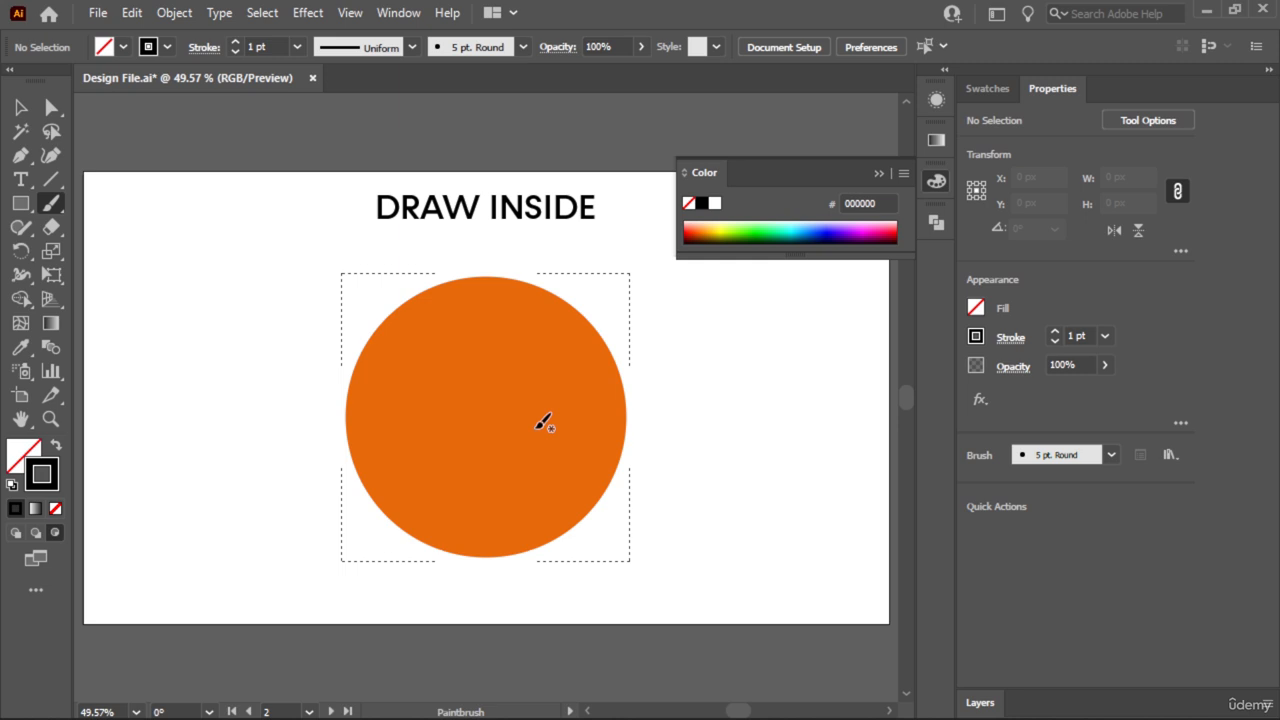
- Set the stroke colour to a dark orange, E04C0B
double_click(56, 475)
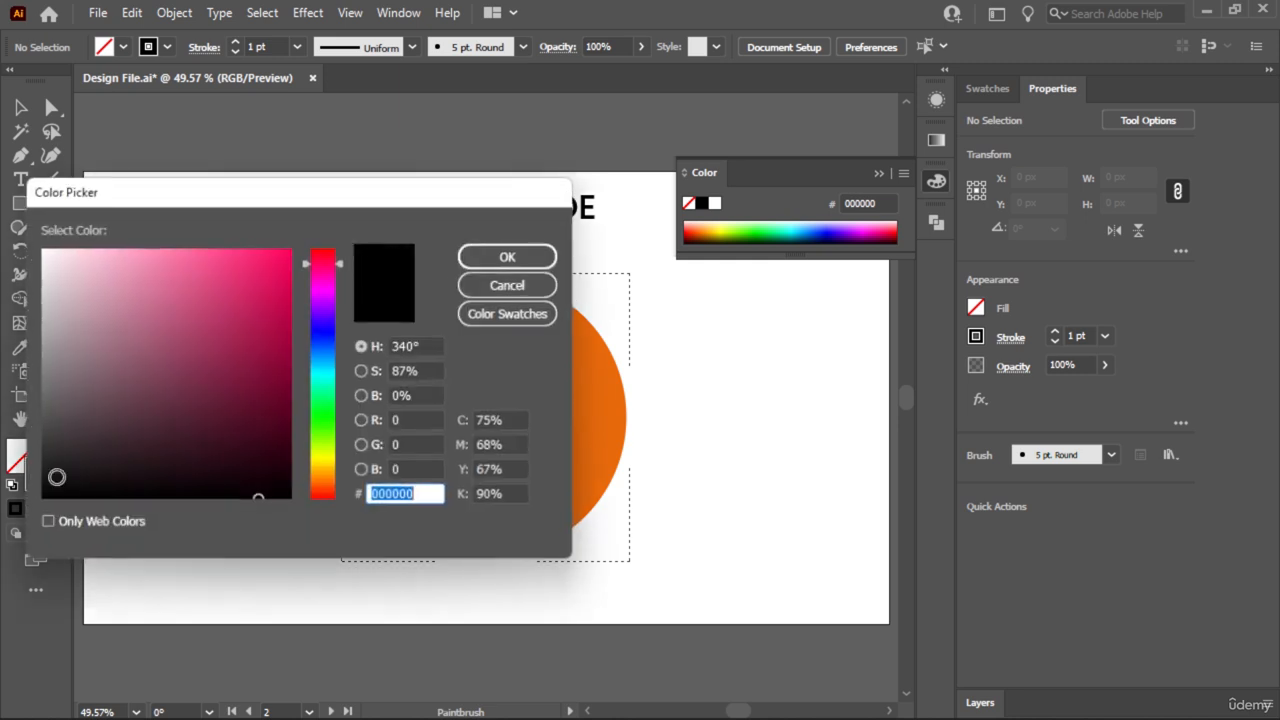
left_click(329, 489)
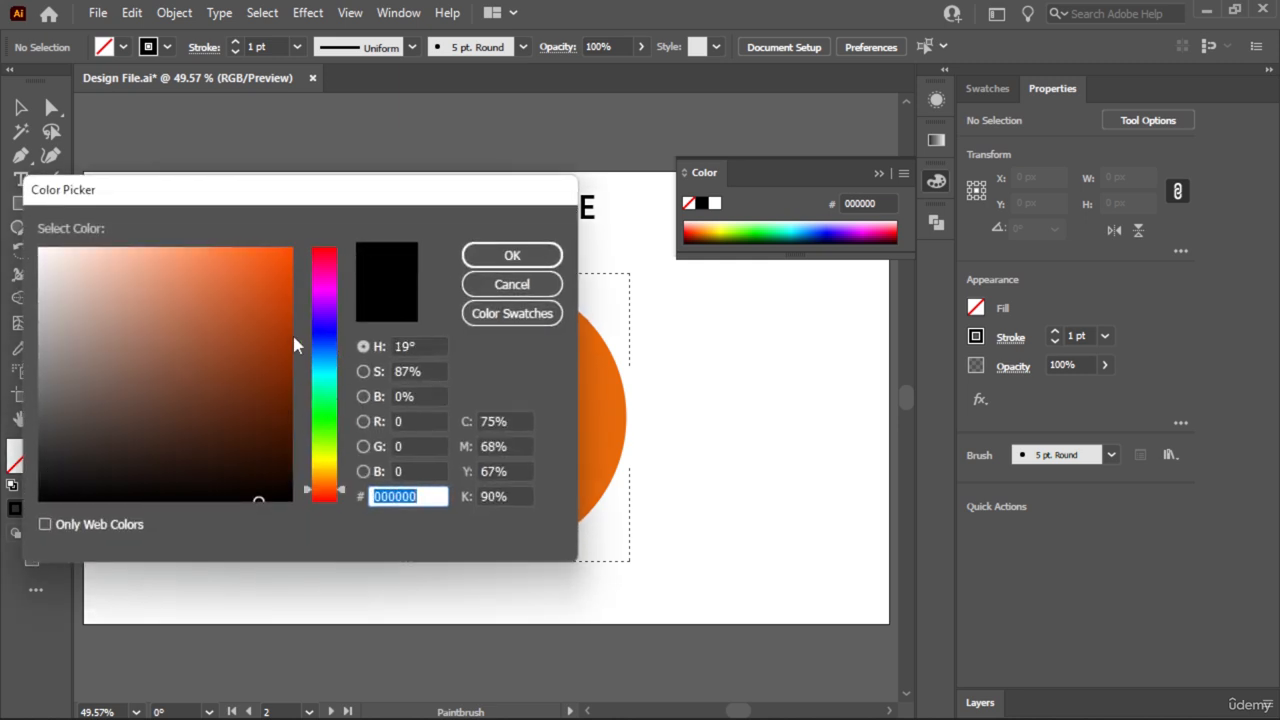
left_click_drag(293, 345, 279, 275)
left_click(520, 256)
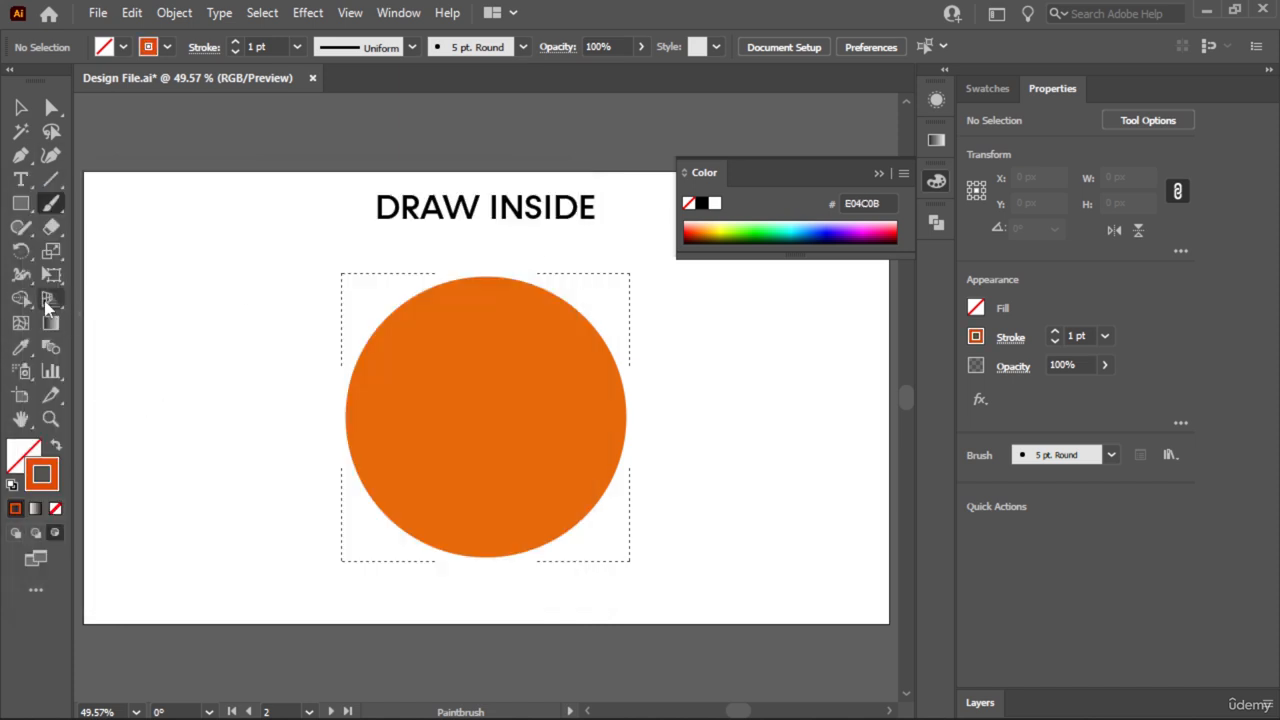
- Activate the Ellipse tool and set the stroke weight to 19 pt
left_click_drag(21, 203, 90, 251)
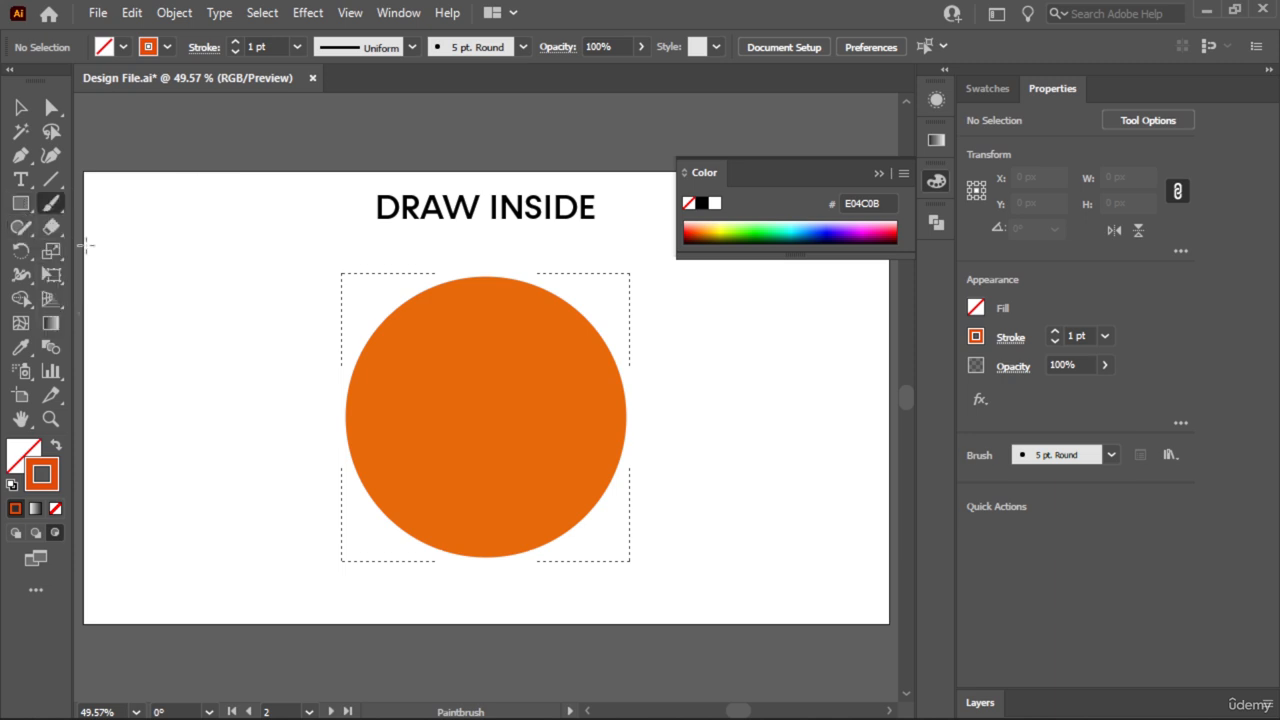
left_click(237, 43)
left_click(237, 43)
left_click(237, 43)
left_click(237, 43)
left_click(237, 43)
- Try an ellipse over the upper part of the circle and undo it
left_click_drag(319, 262, 572, 416)
key("ctrl+z")
key("ctrl+shift+a")
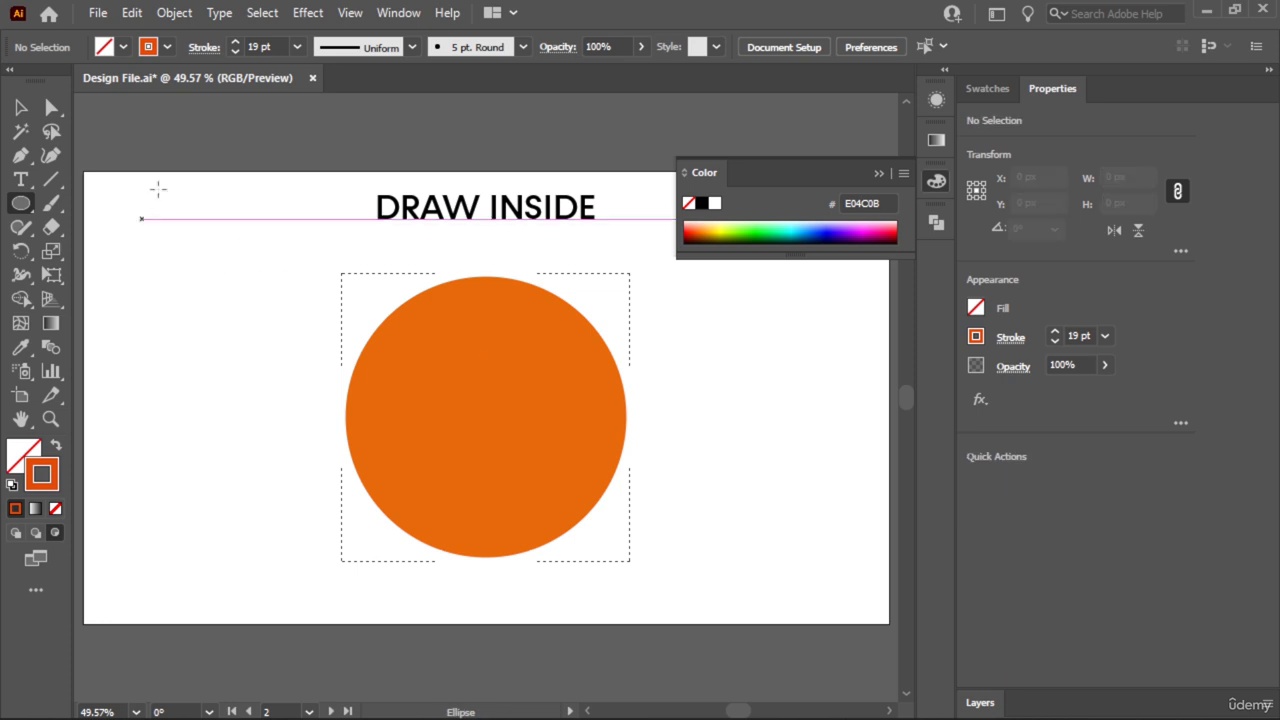
- Set the stroke colour to near-black 0C0B0B and the stroke weight to 30 pt
double_click(54, 482)
mouse_move(273, 357)
left_mouse_down()
mouse_move(191, 420)
mouse_move(35, 495)
mouse_move(51, 489)
left_mouse_up()
left_click(542, 255)
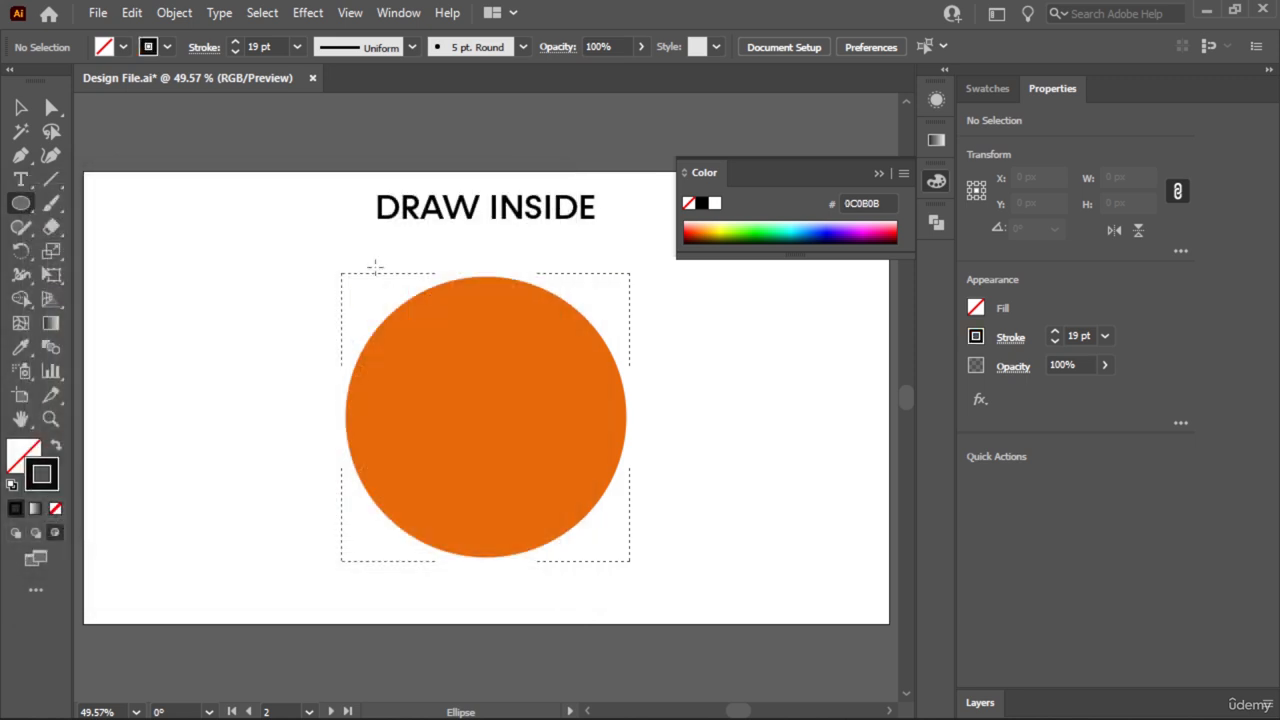
left_click(236, 43)
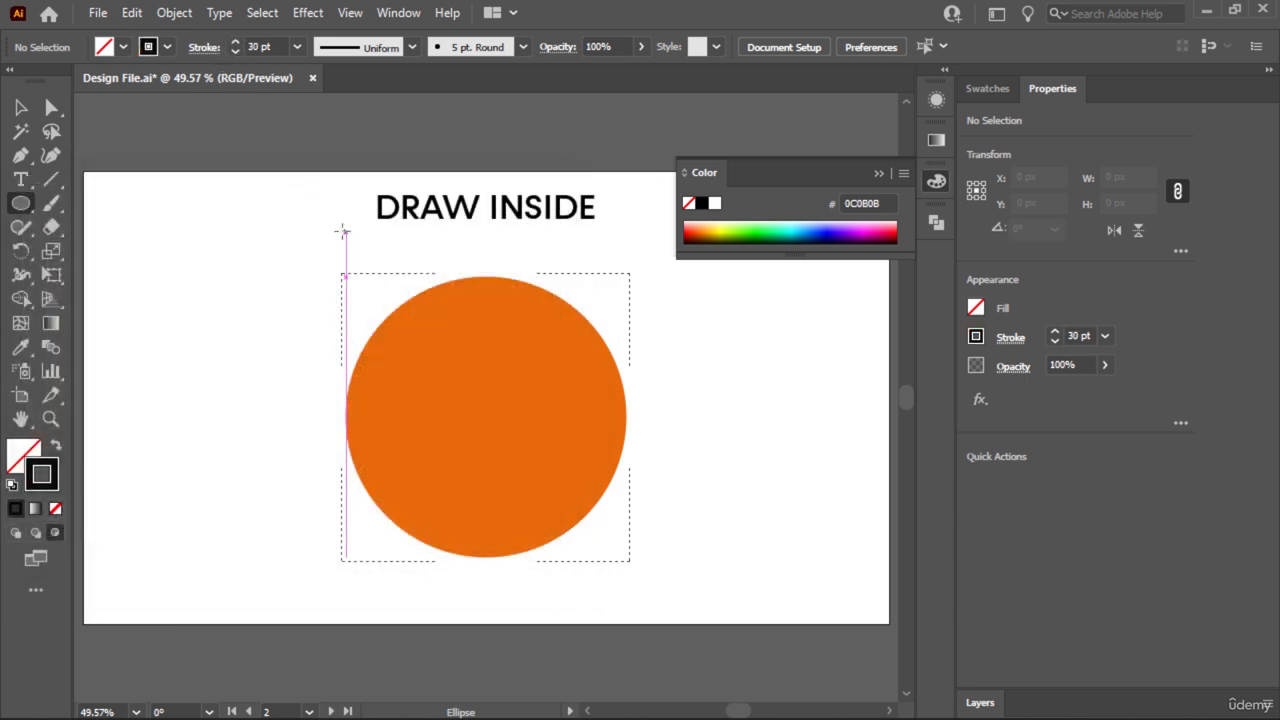
- Draw two seam ellipses inside the circle, about 757 × 221 px across its upper edge and about 538 × 160 px across its lower edge
mouse_move(324, 242)
left_mouse_down()
mouse_move(345, 262)
mouse_move(611, 294)
mouse_move(644, 329)
left_mouse_up()
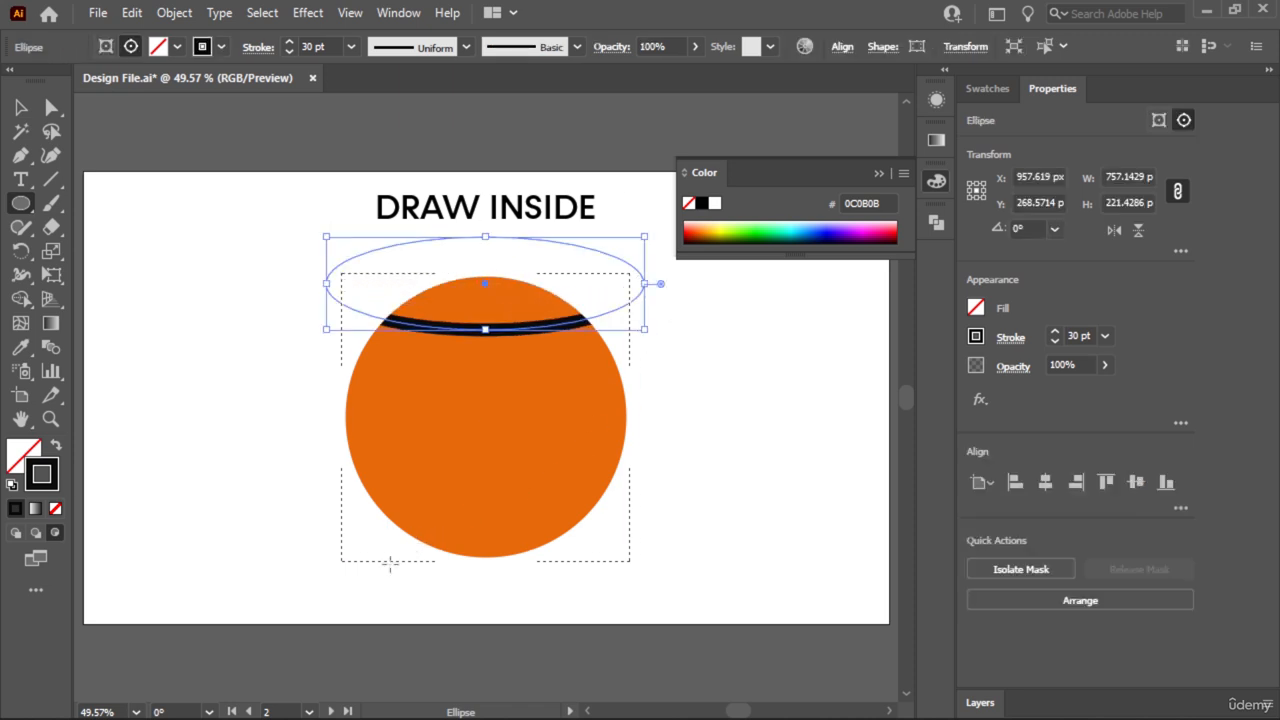
left_click_drag(386, 587, 613, 517)
- Draw a tall ellipse for the ball's vertical seam and a wide one about 1048 × 490 px for its middle seam, and deselect
left_click_drag(265, 273, 478, 563)
left_click_drag(312, 218, 626, 428)
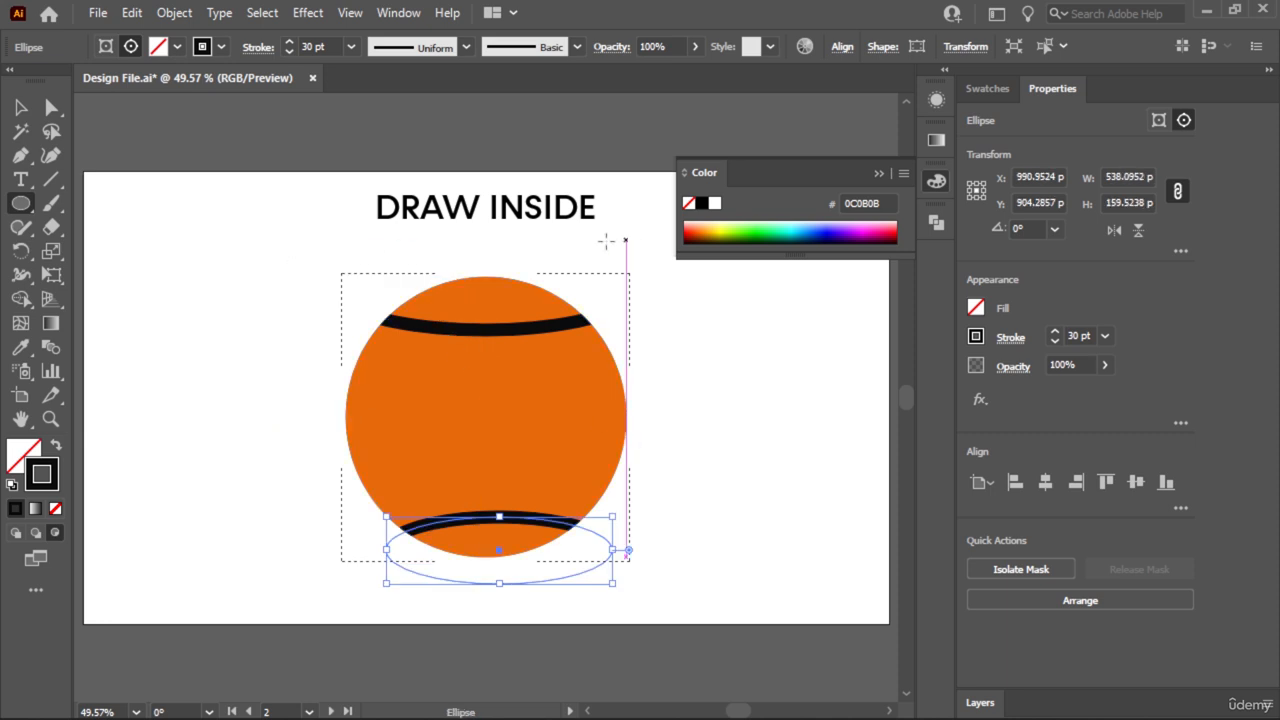
left_click_drag(280, 246, 476, 594)
left_click_drag(250, 228, 692, 430)
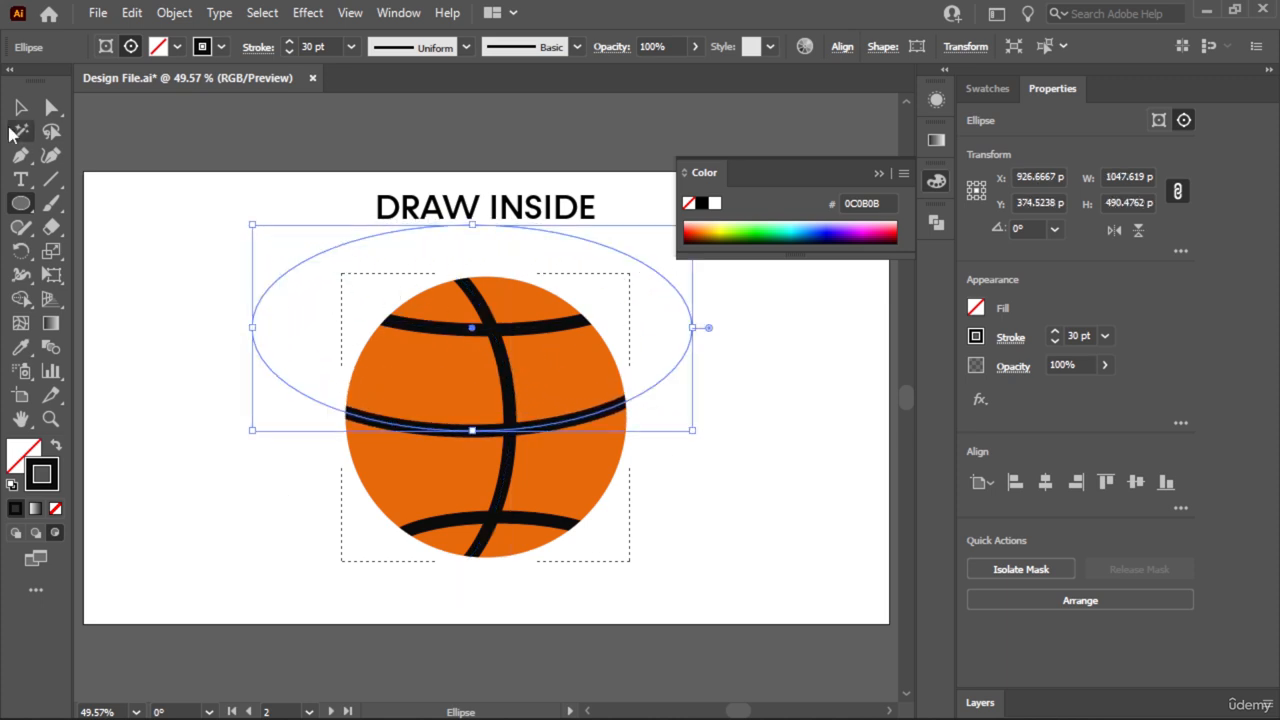
left_click(20, 107)
left_click(162, 266)
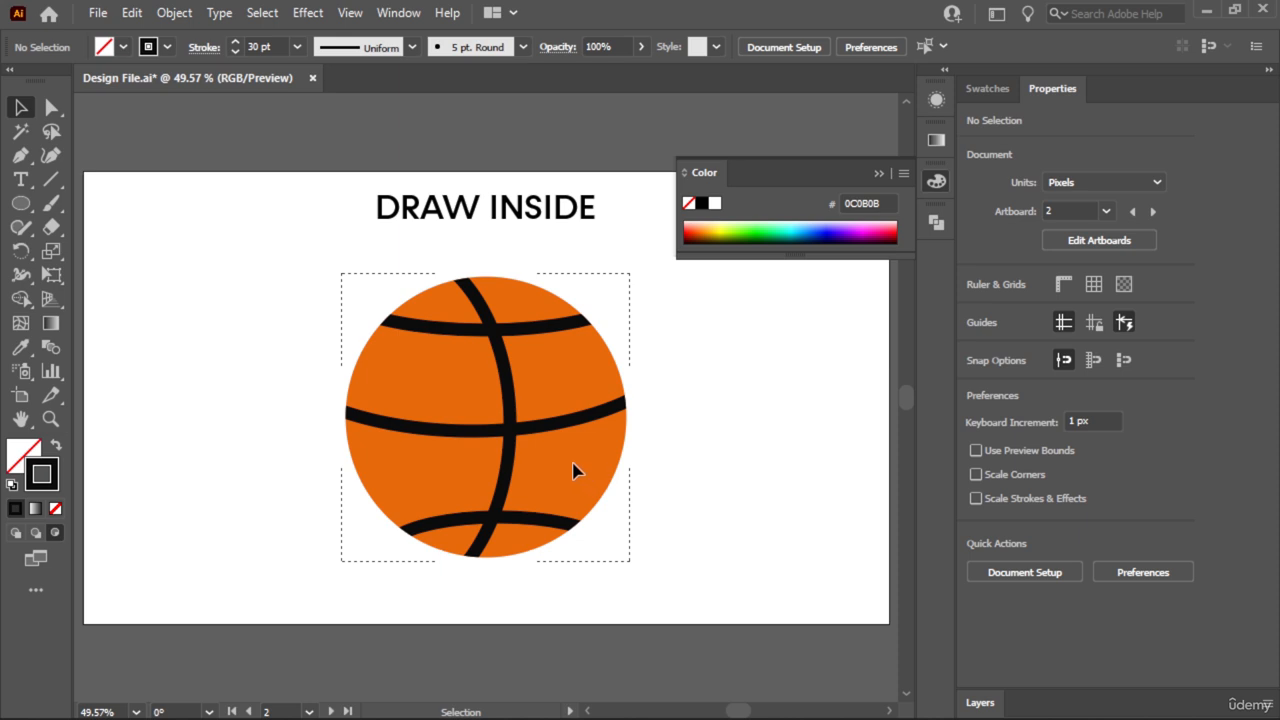
- Display the document's layers for the basketball clip group and delete the basketball from the DRAW INSIDE artboard
left_click(514, 463)
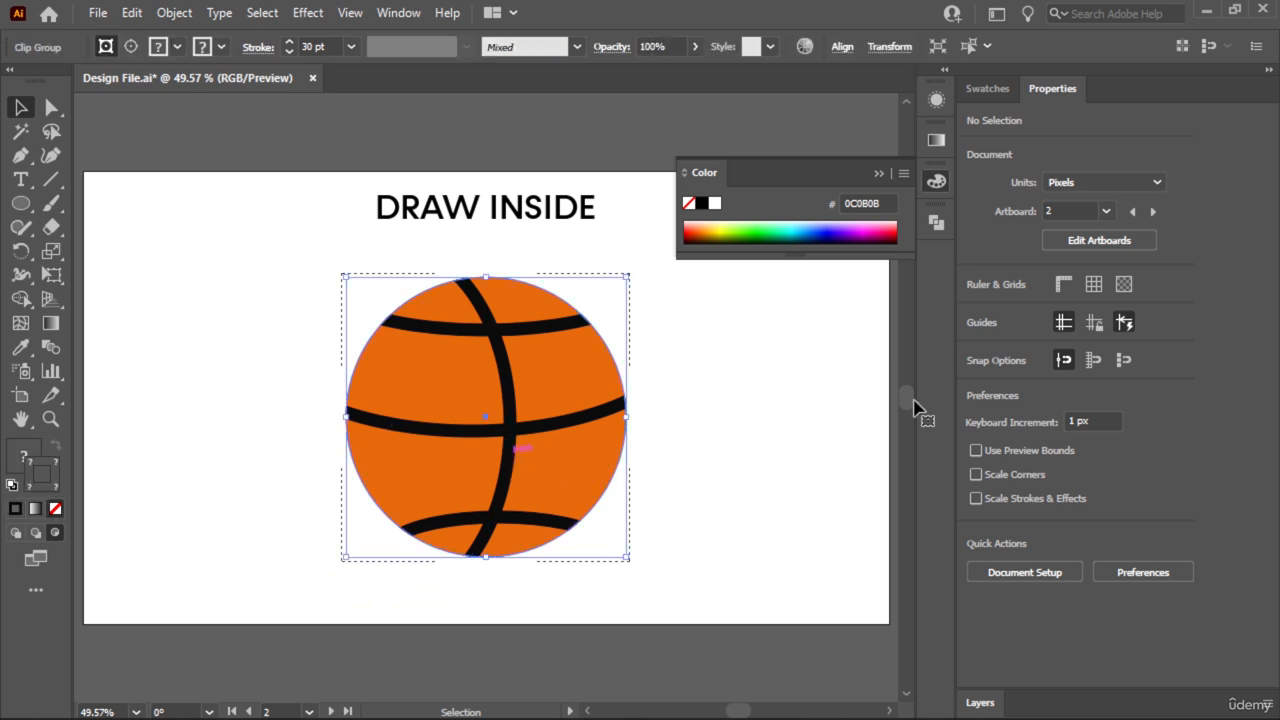
left_click(992, 700)
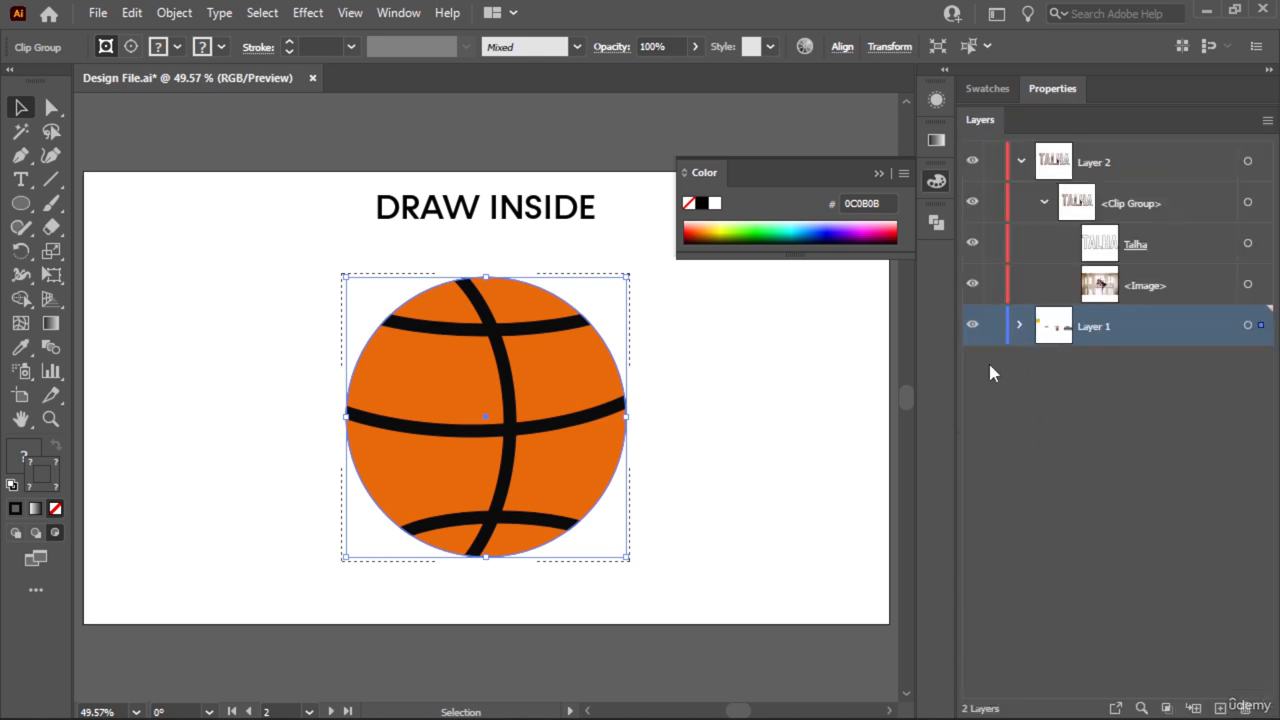
left_click(729, 320)
left_click(409, 552)
key("Delete")
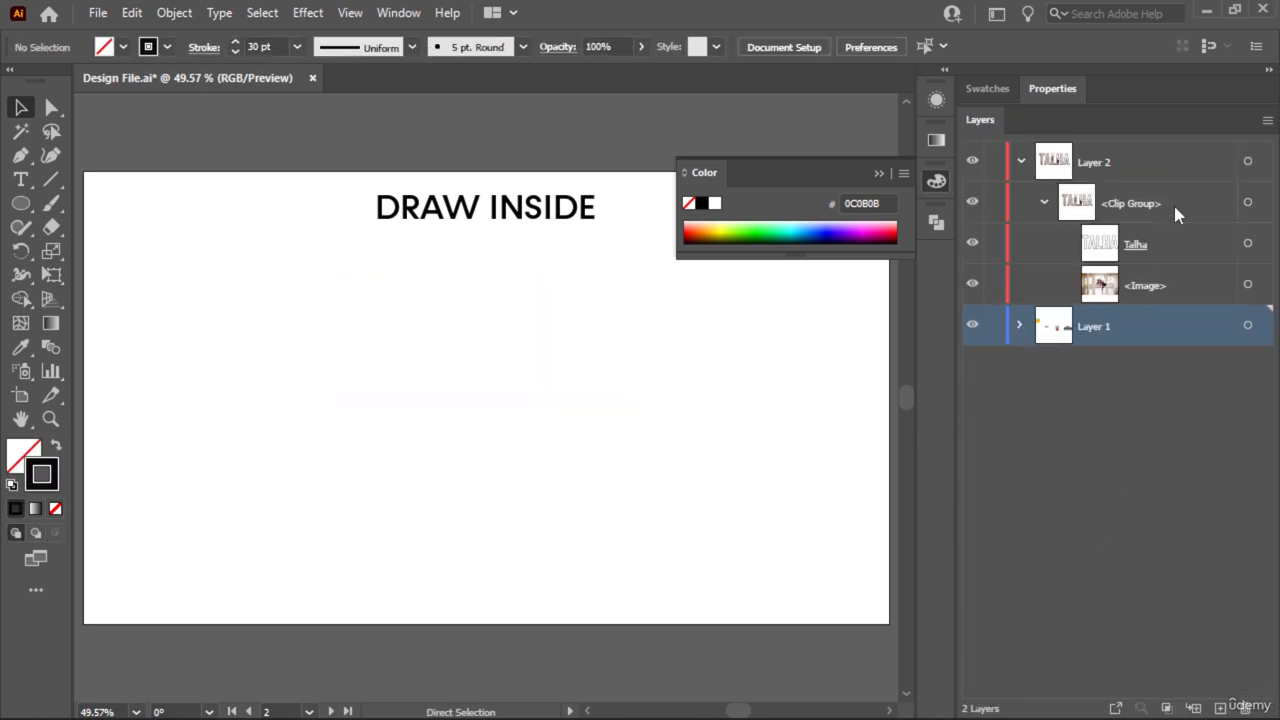
- Create a new layer above Layer 2 and paste the basketball in place on it
left_click(1020, 162)
left_click(1100, 168)
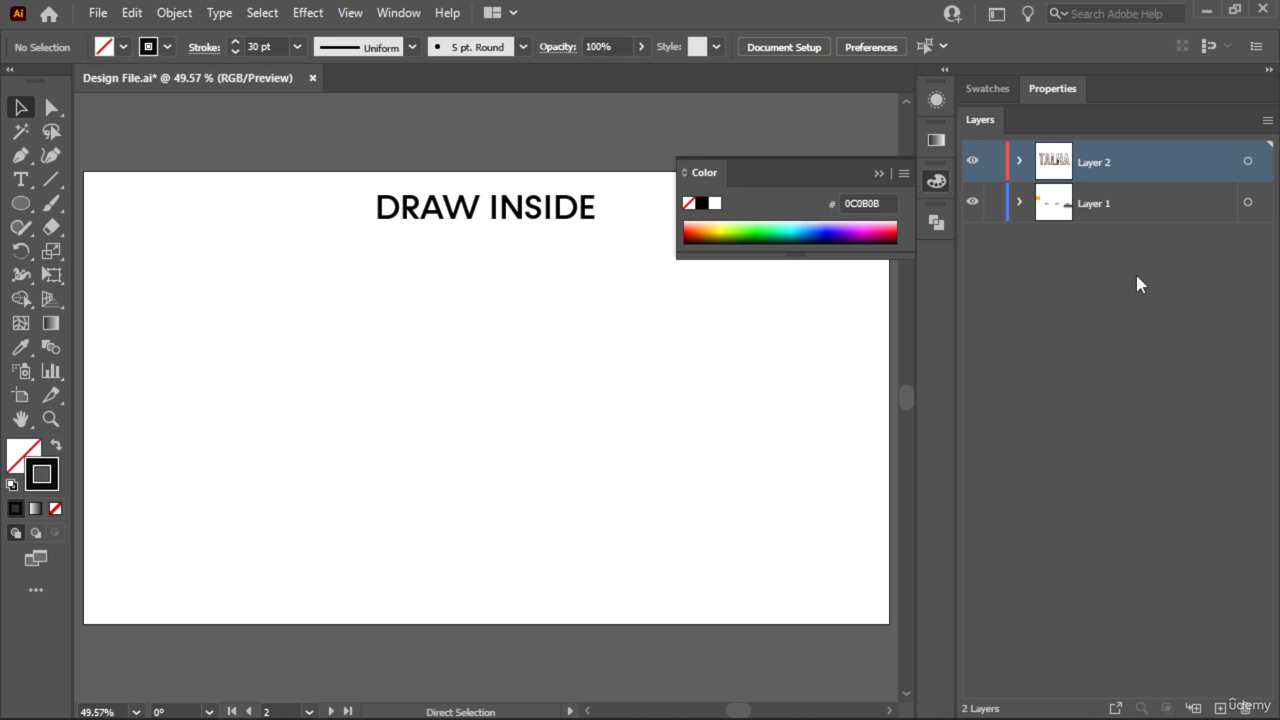
left_click(1219, 708)
key("ctrl+f")
left_click(674, 474)
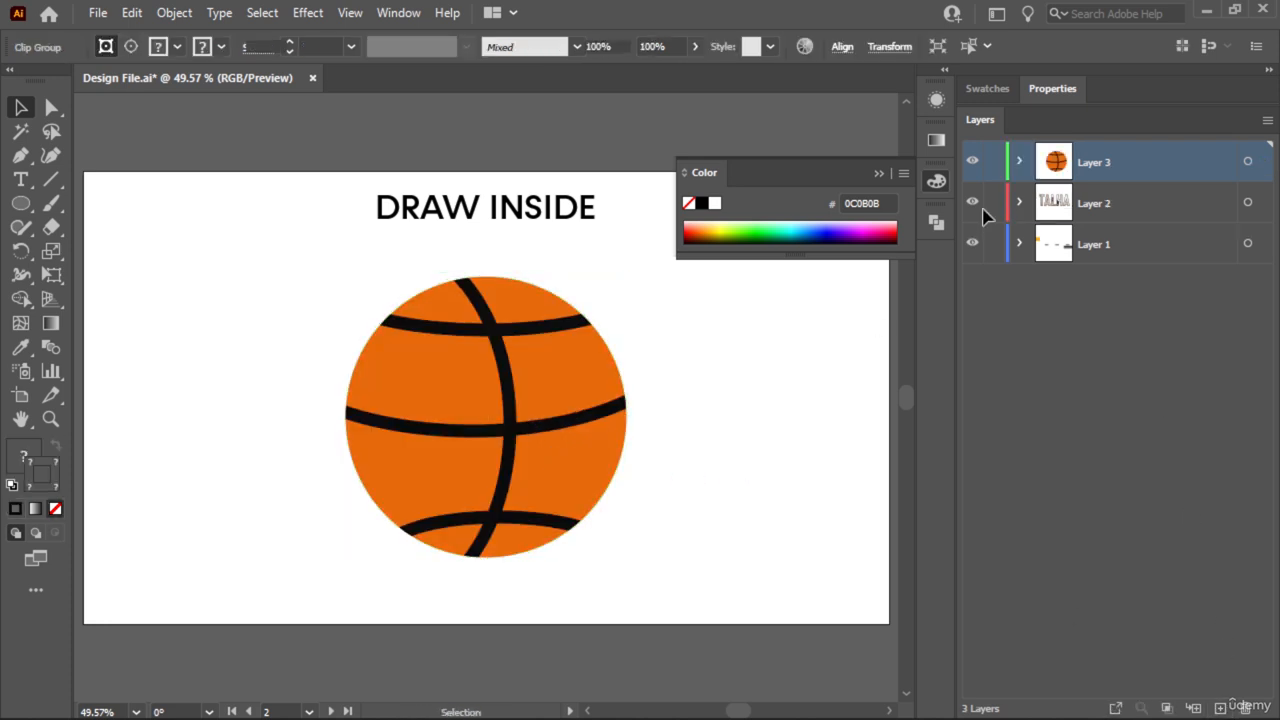
- Expand the basketball's layer and clip group to list its shapes, and highlight the orange clipping ellipse
left_click(1020, 162)
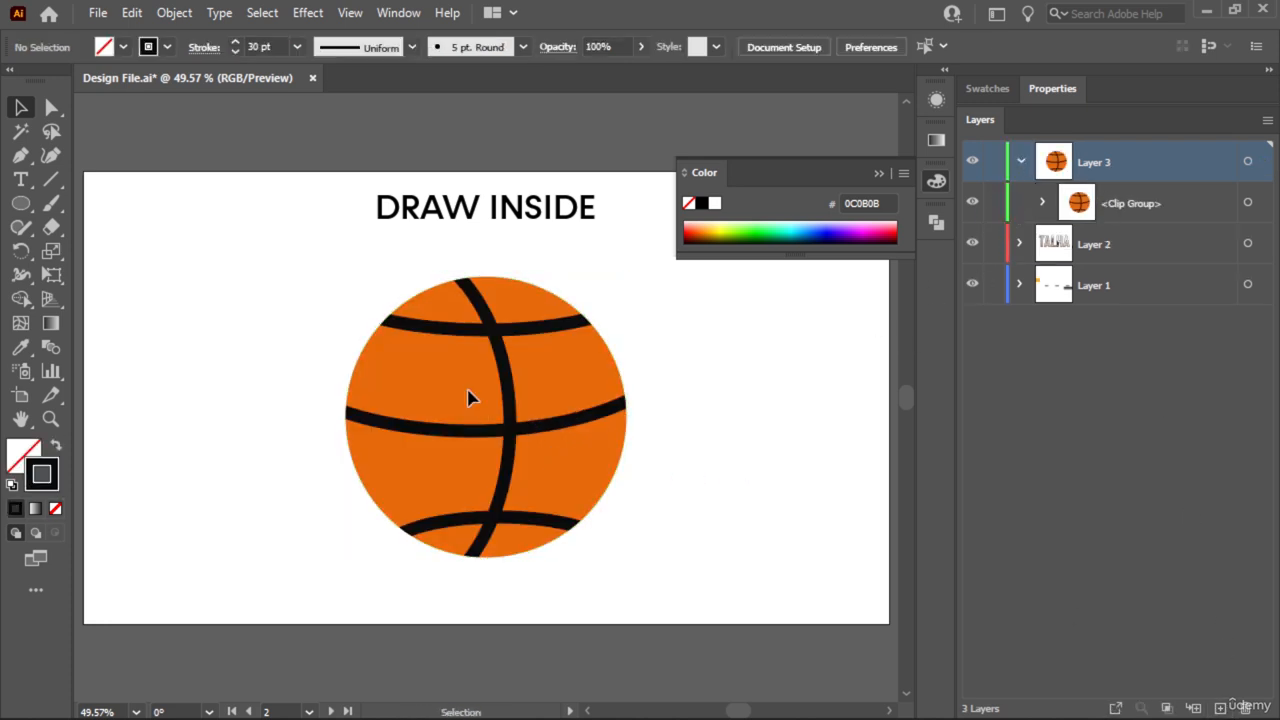
left_click(583, 415)
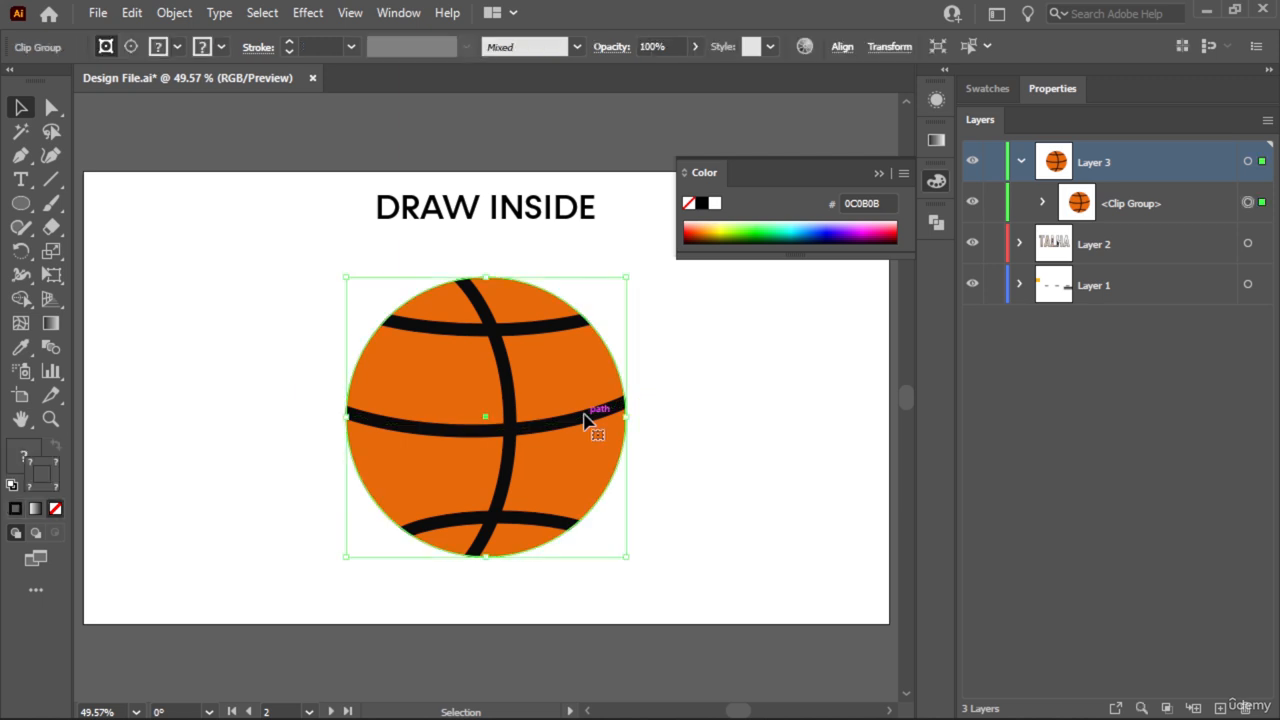
left_click(1043, 203)
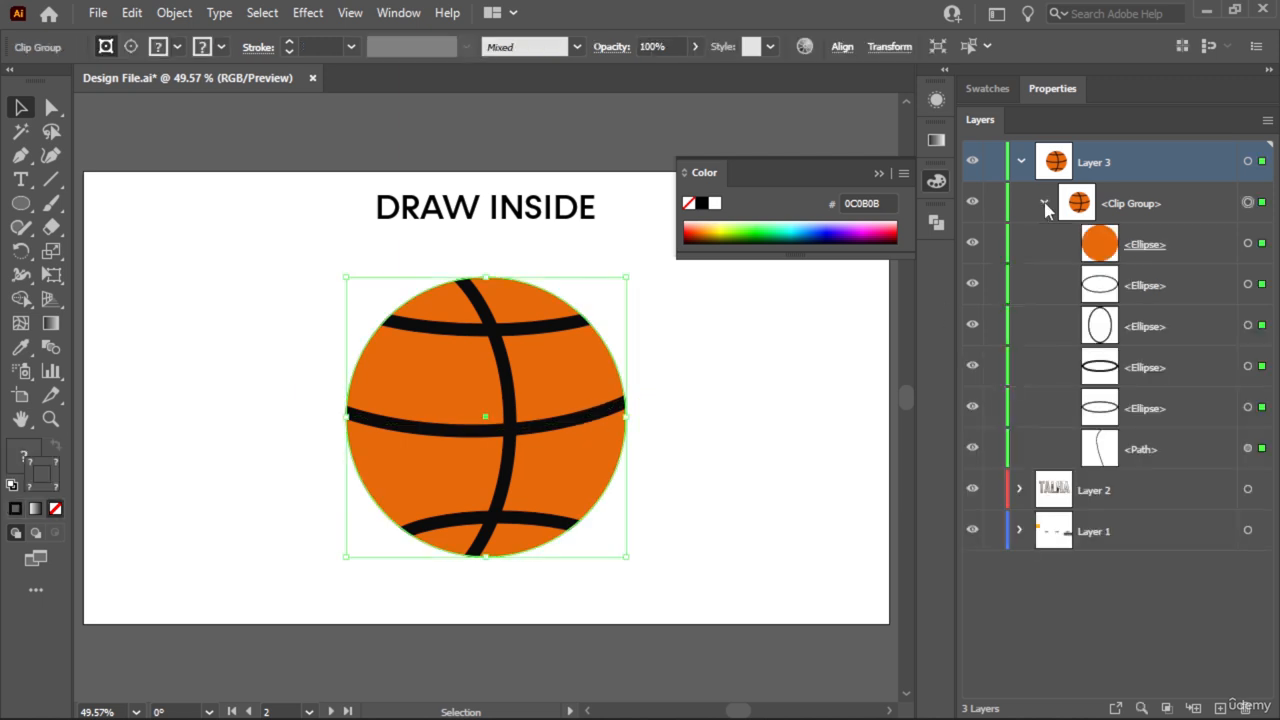
left_click(1169, 248)
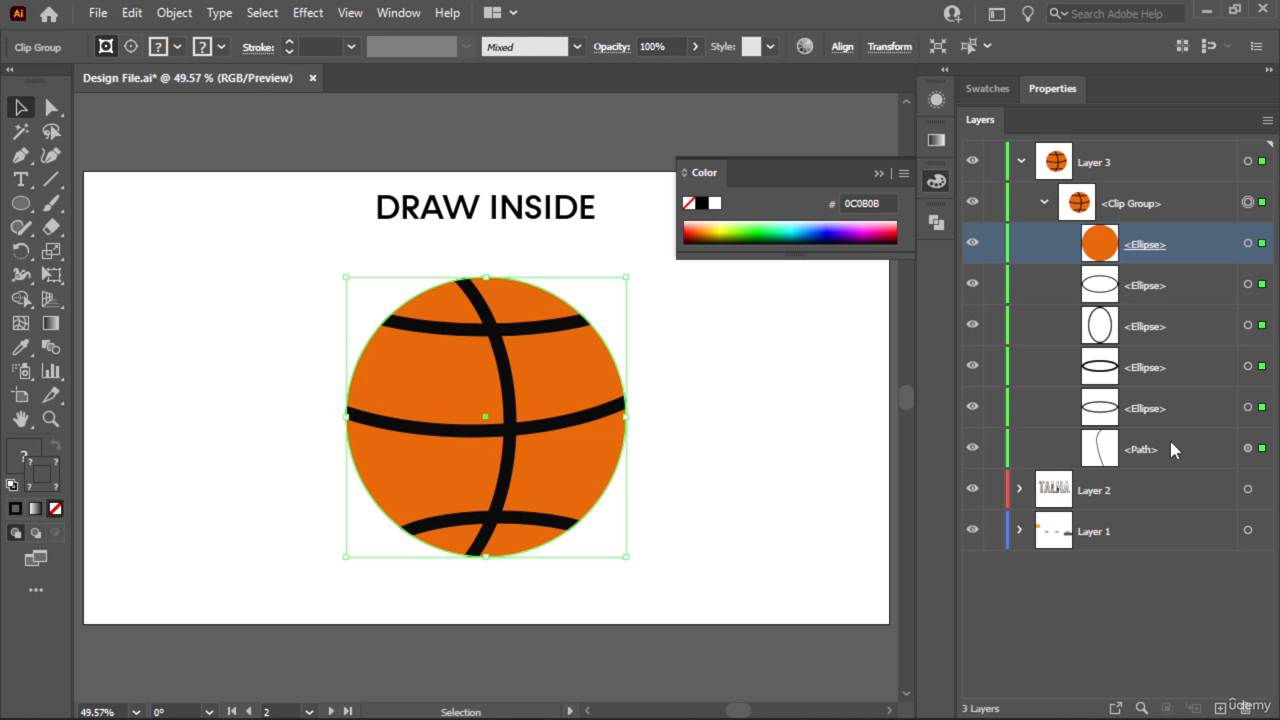
- Move the wide middle seam ellipse slightly upward inside the basketball's clip group and deselect
left_click(1248, 284)
mouse_move(586, 418)
left_mouse_down()
mouse_move(600, 380)
mouse_move(571, 420)
mouse_move(594, 416)
left_mouse_up()
left_click(750, 446)
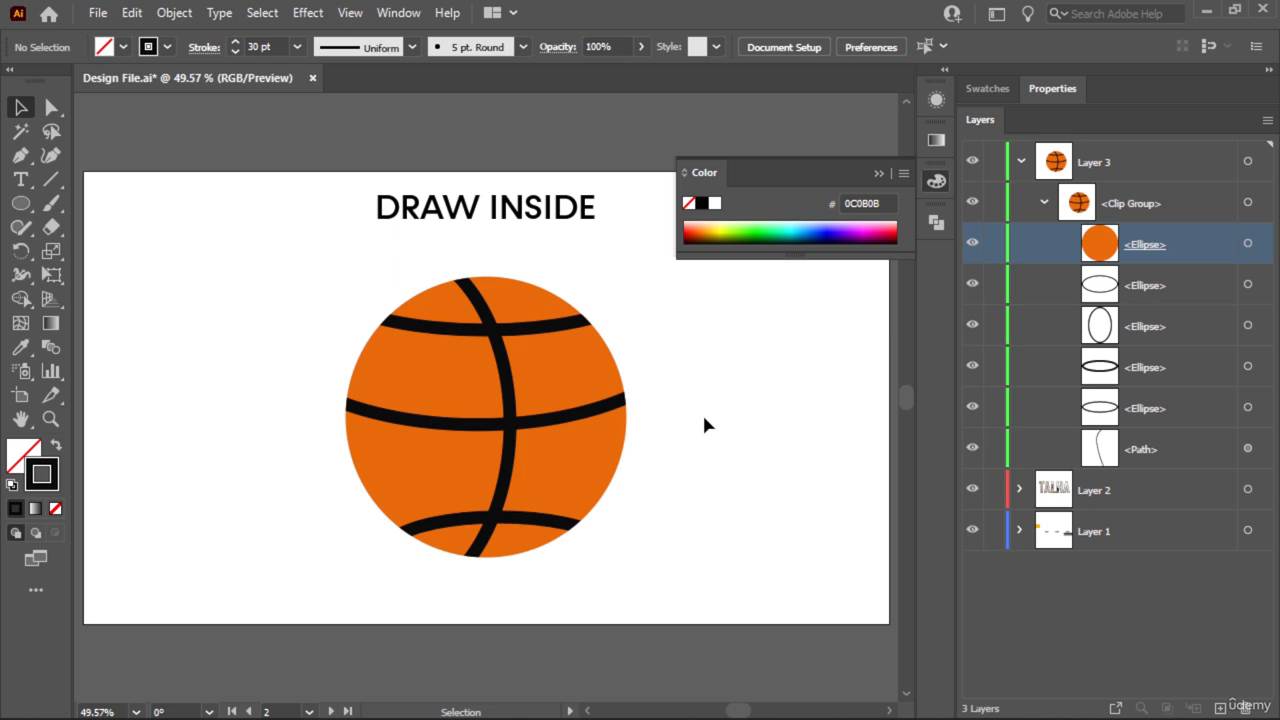
- Duplicate the photo-filled text above the CLIPPING MASK artboard and release the copy's clipping mask
key("ctrl+minus")
key("ctrl+minus")
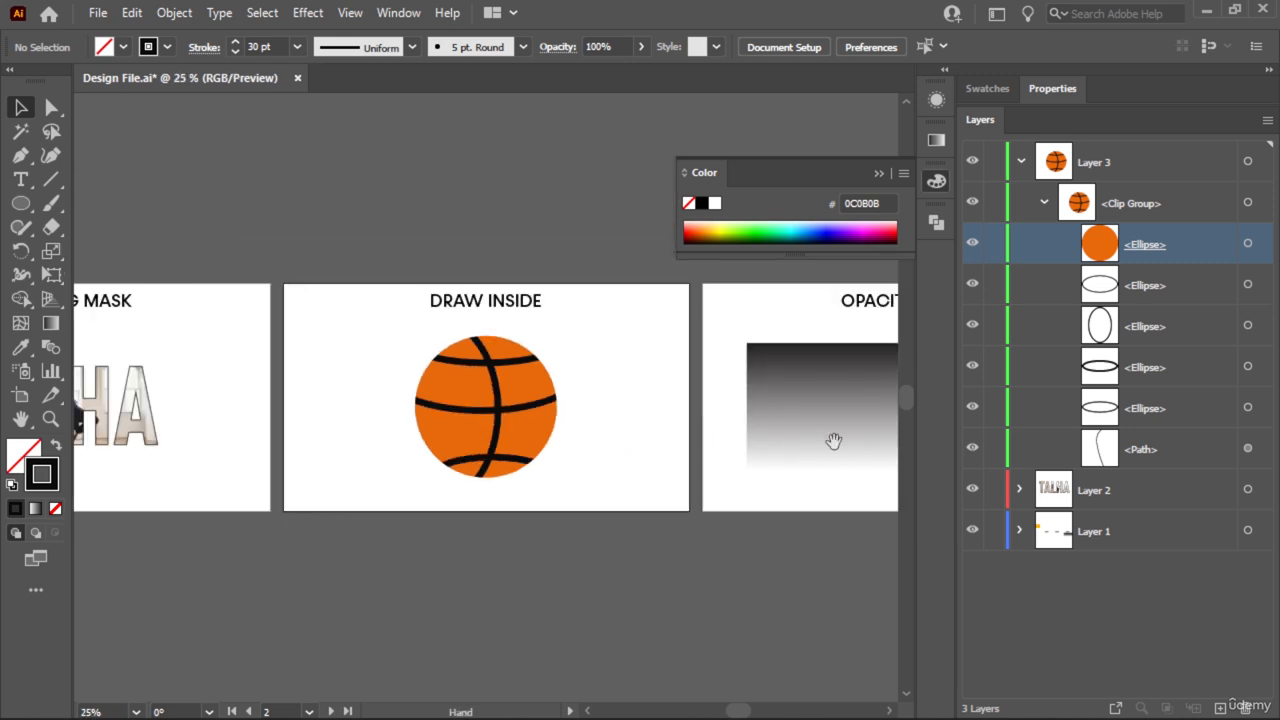
left_click_drag(833, 441, 414, 506)
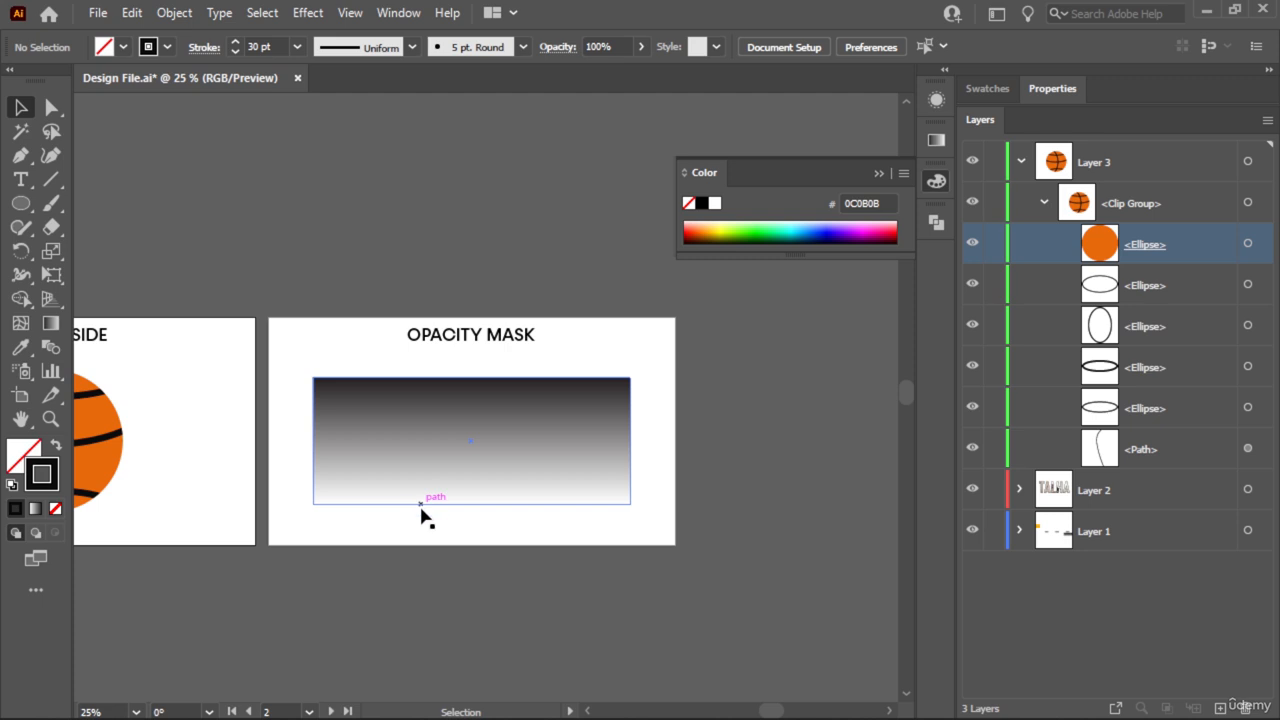
left_click_drag(357, 303, 597, 363)
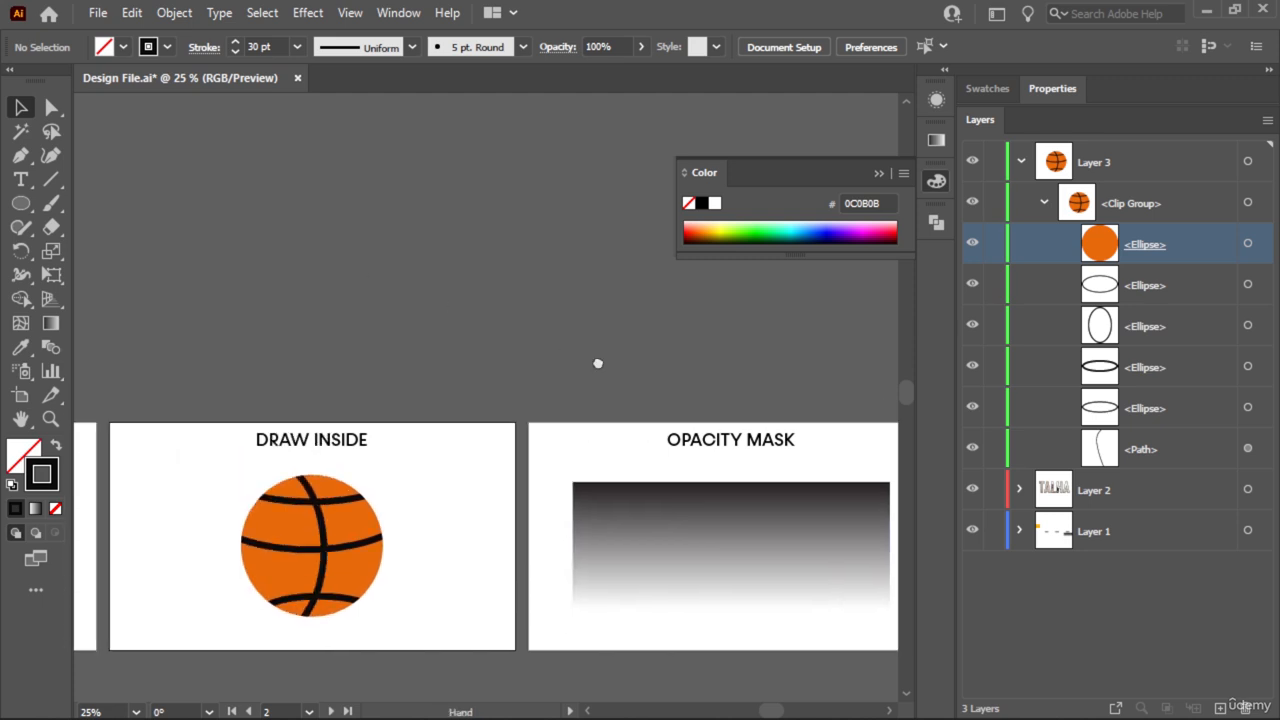
scroll(379, 332, "left", 5)
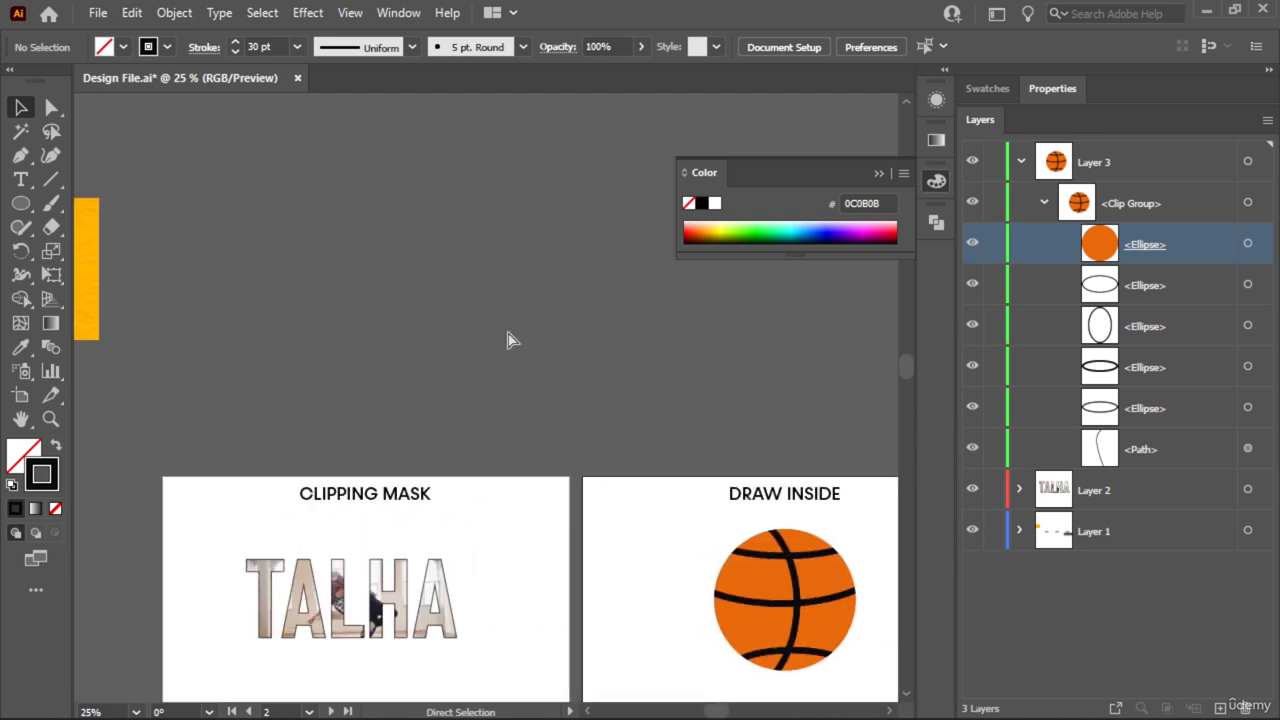
scroll(508, 340, "down", 1)
scroll(508, 340, "down", 1)
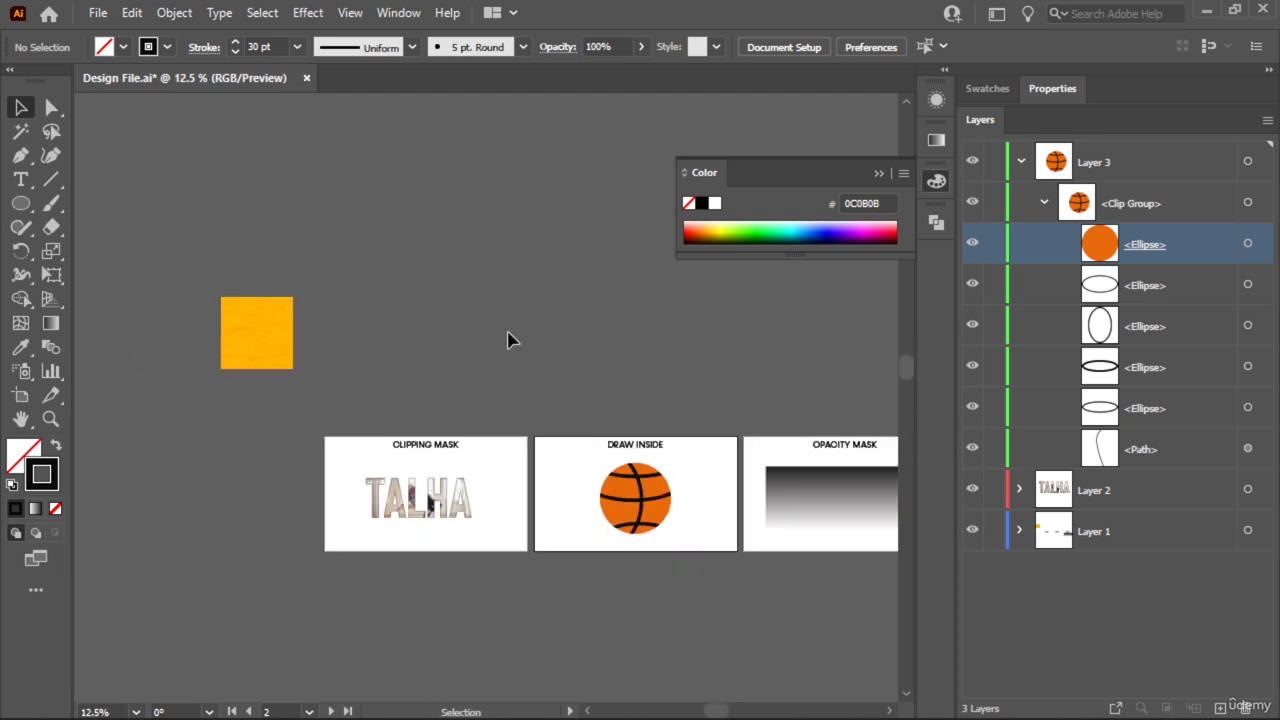
left_click(420, 497)
left_click_drag(420, 497, 421, 235)
right_click(563, 320)
left_click(659, 487)
left_click(574, 391)
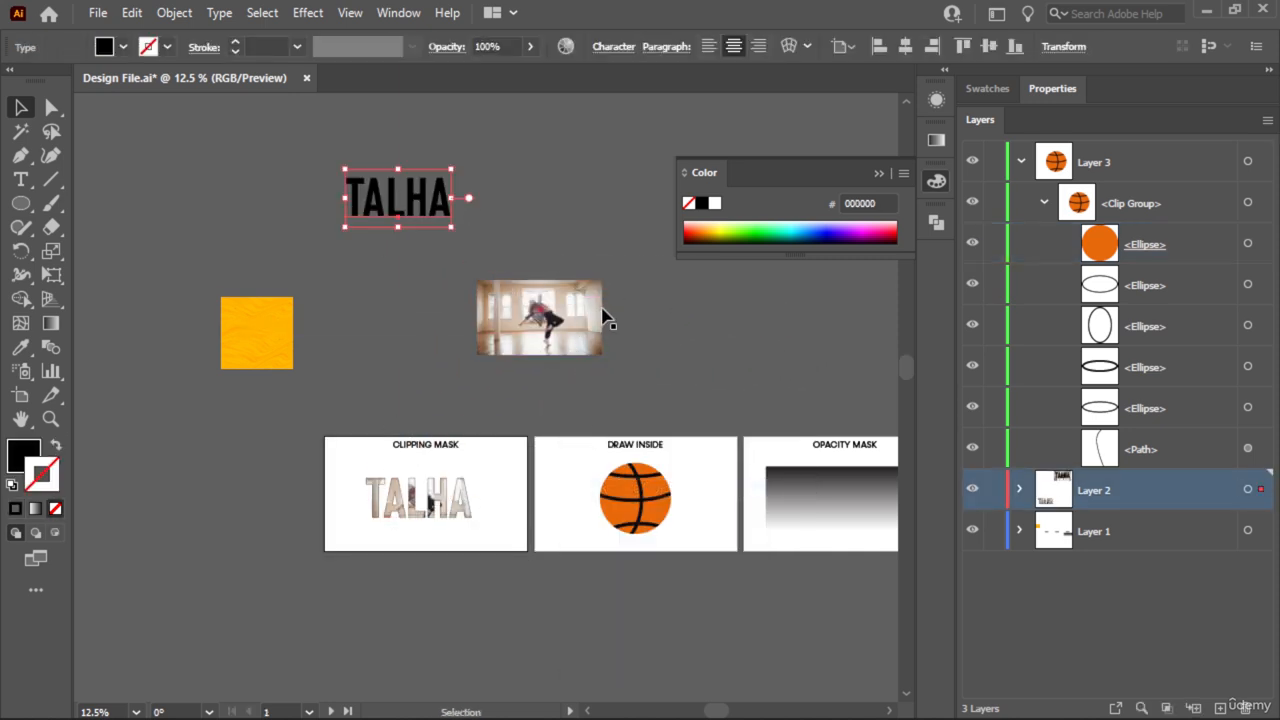
- Move the released dancer photo onto the OPACITY MASK artboard, over the gradient rectangle
left_click_drag(600, 317, 833, 370)
left_click_drag(843, 415, 568, 415)
left_click(686, 407)
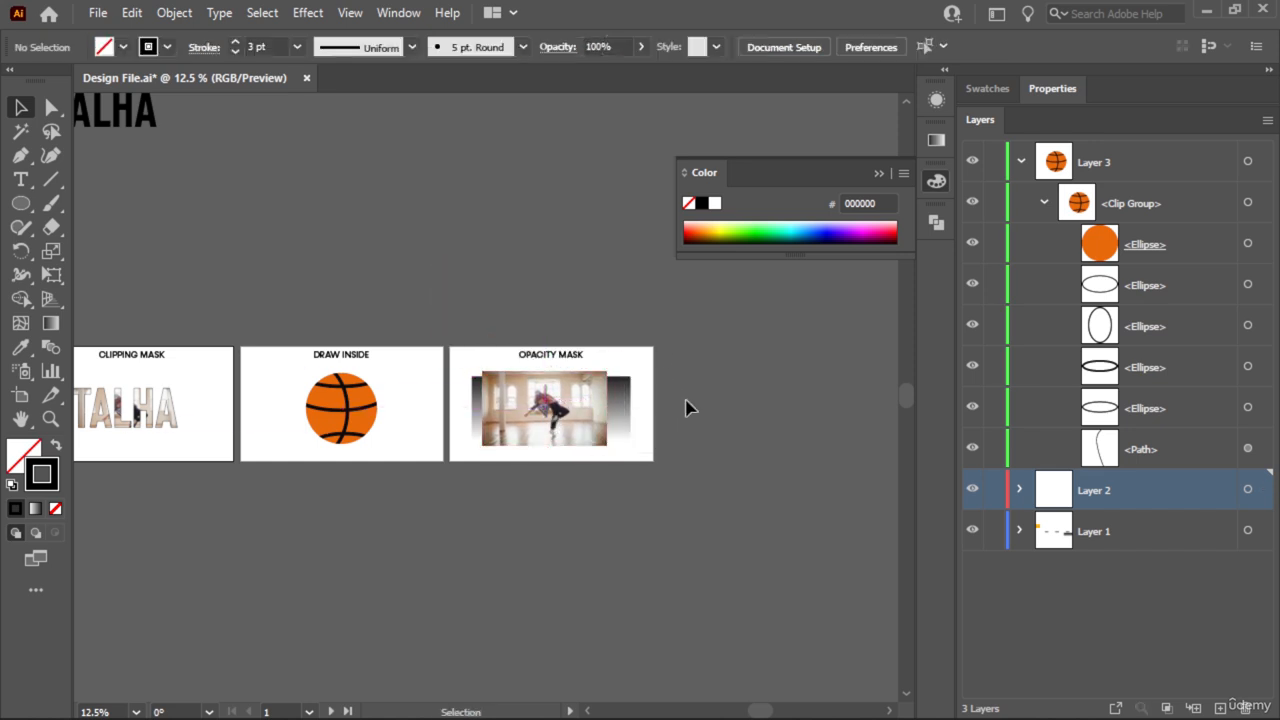
- Cut the photo and gradient rectangle, and paste them in place on a new layer above the basketball's layer
left_click(520, 445)
left_click(1021, 163)
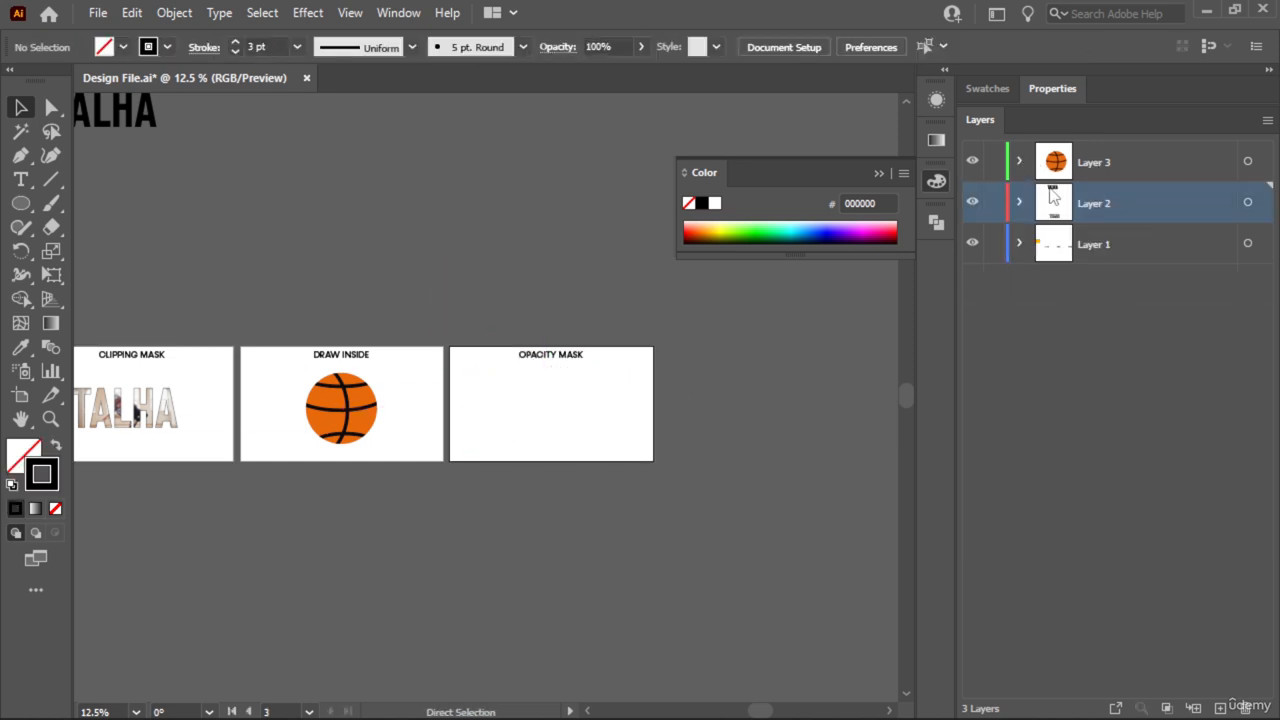
left_click(1150, 162)
left_click(1220, 707)
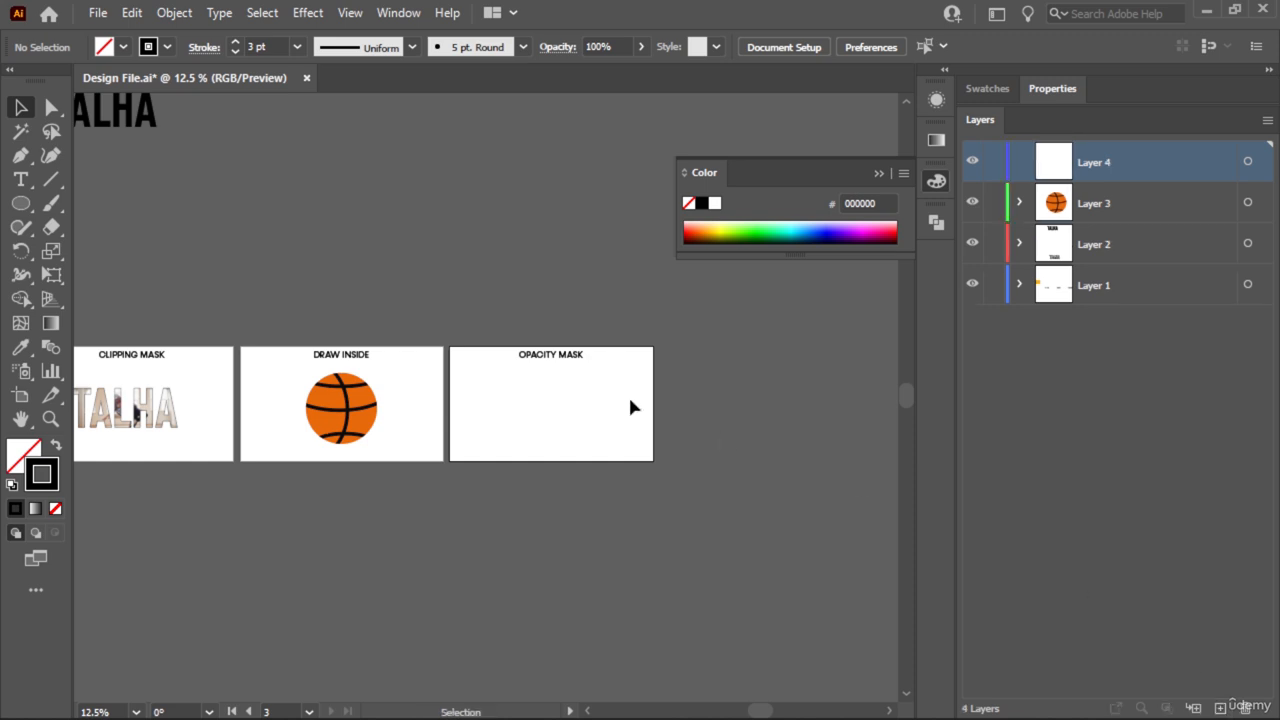
key("ctrl+f")
left_click(597, 531)
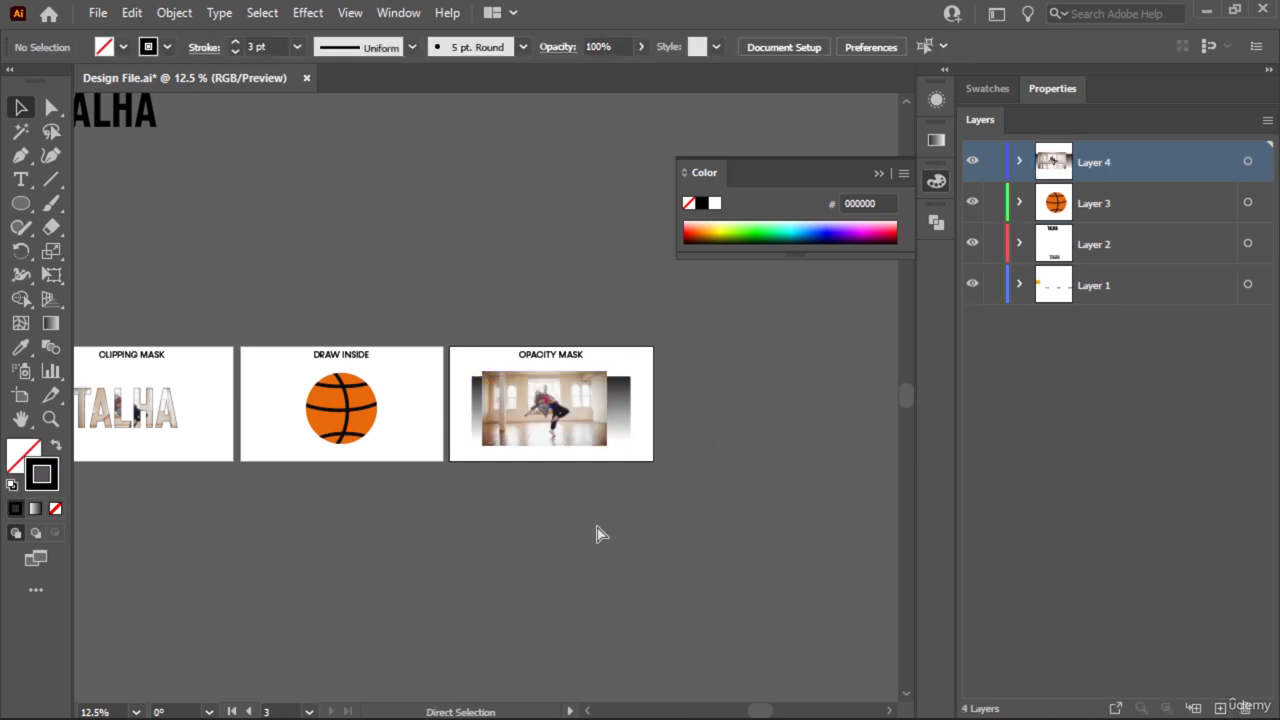
- Bring the gradient rectangle in front of the photo and centre it horizontally over the photo
key("ctrl+plus")
key("ctrl+plus")
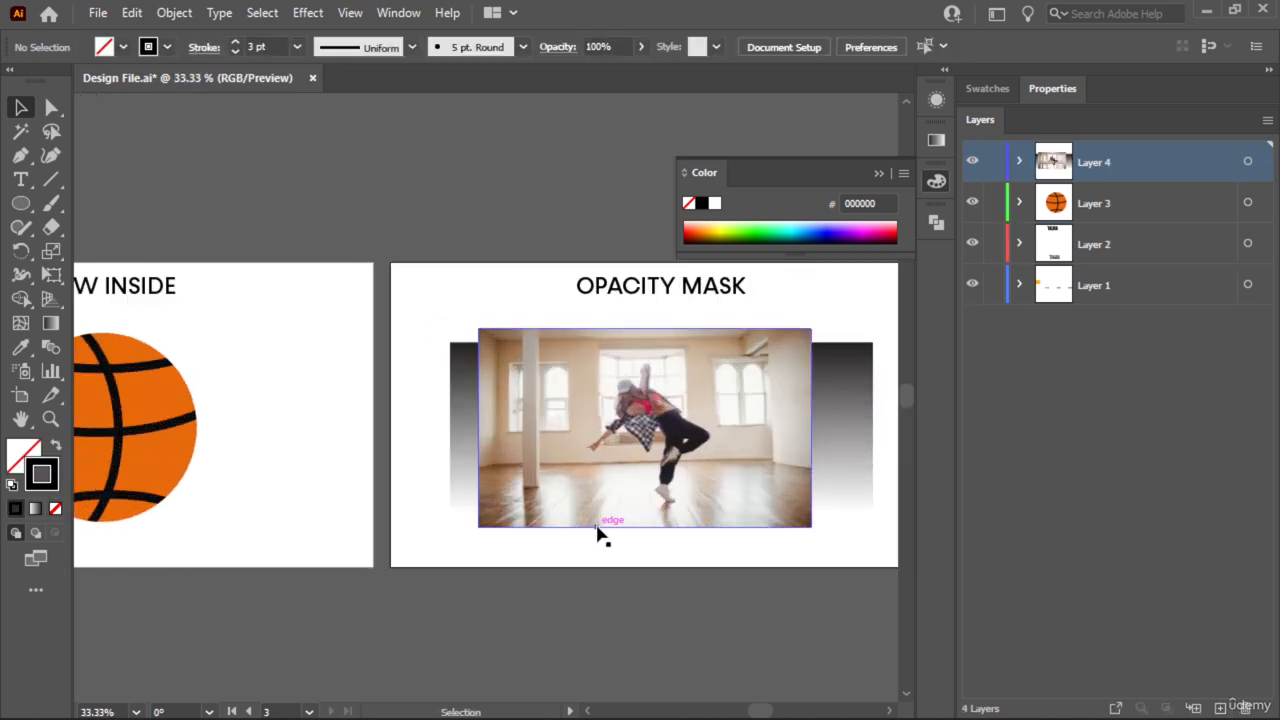
left_click(847, 438)
key("ctrl+shift+bracketright")
left_click_drag(851, 437, 775, 485)
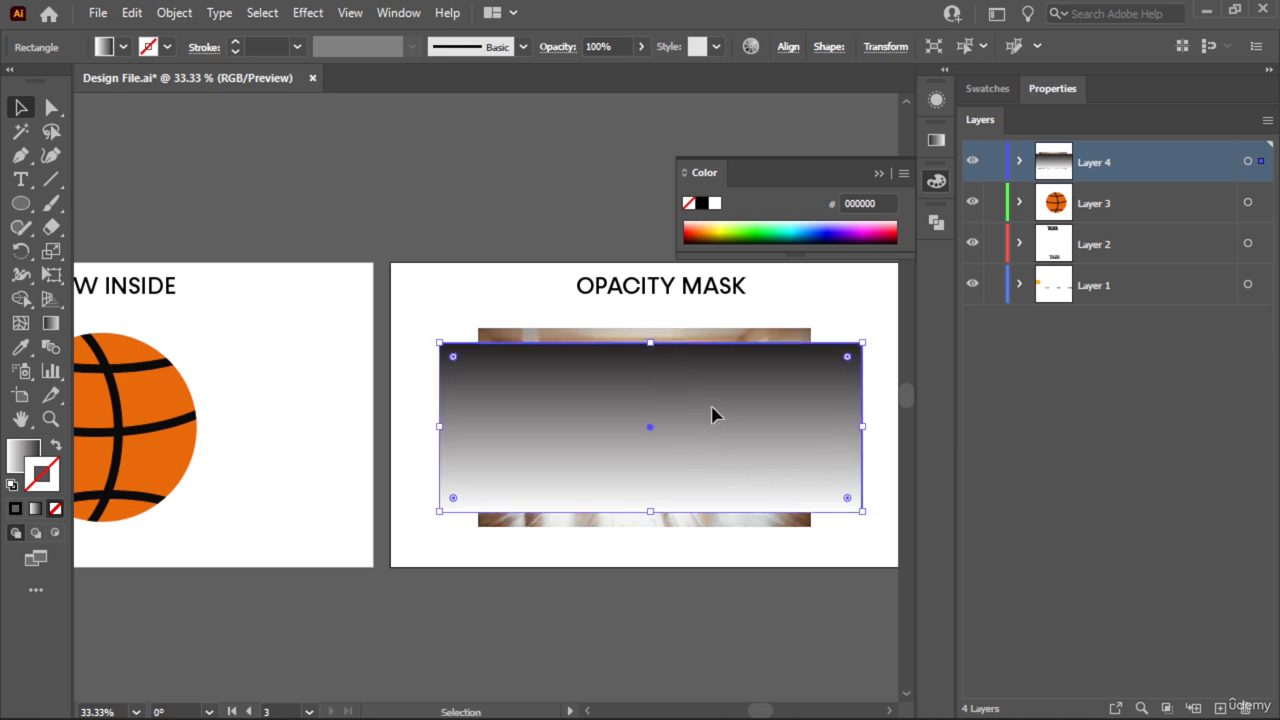
left_click_drag(711, 415, 708, 414)
left_click(728, 563)
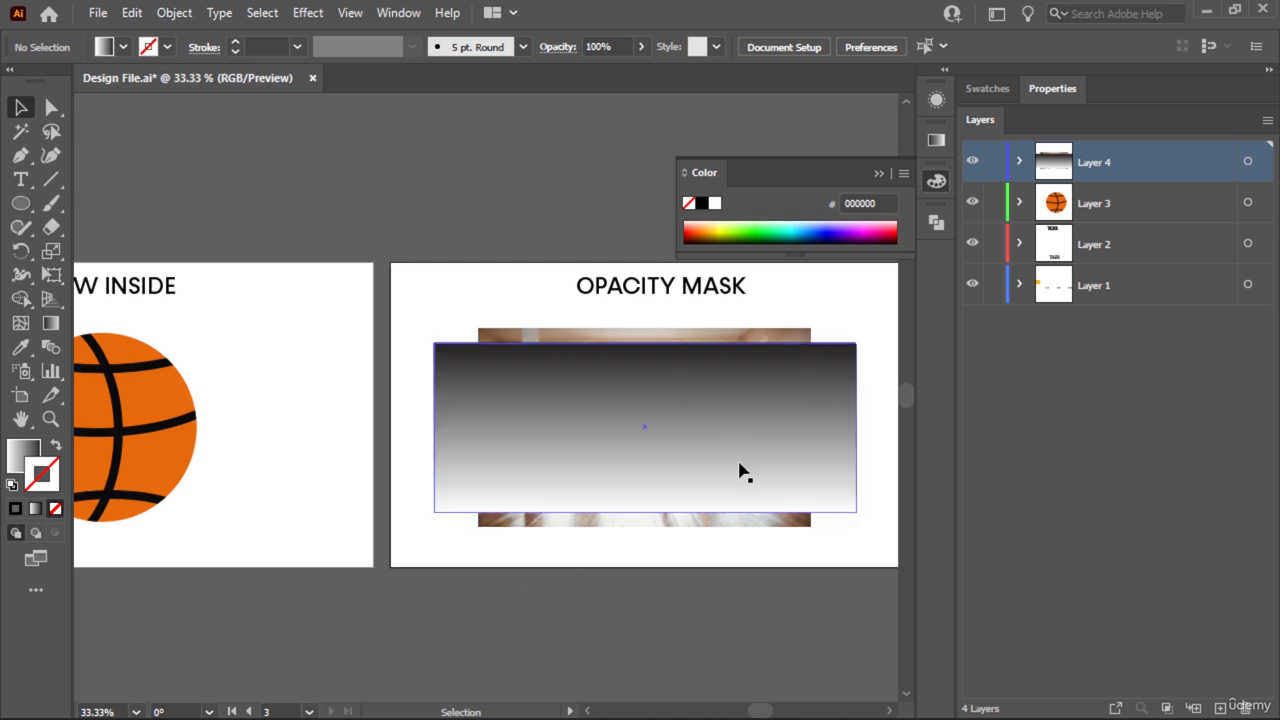
left_click(691, 434)
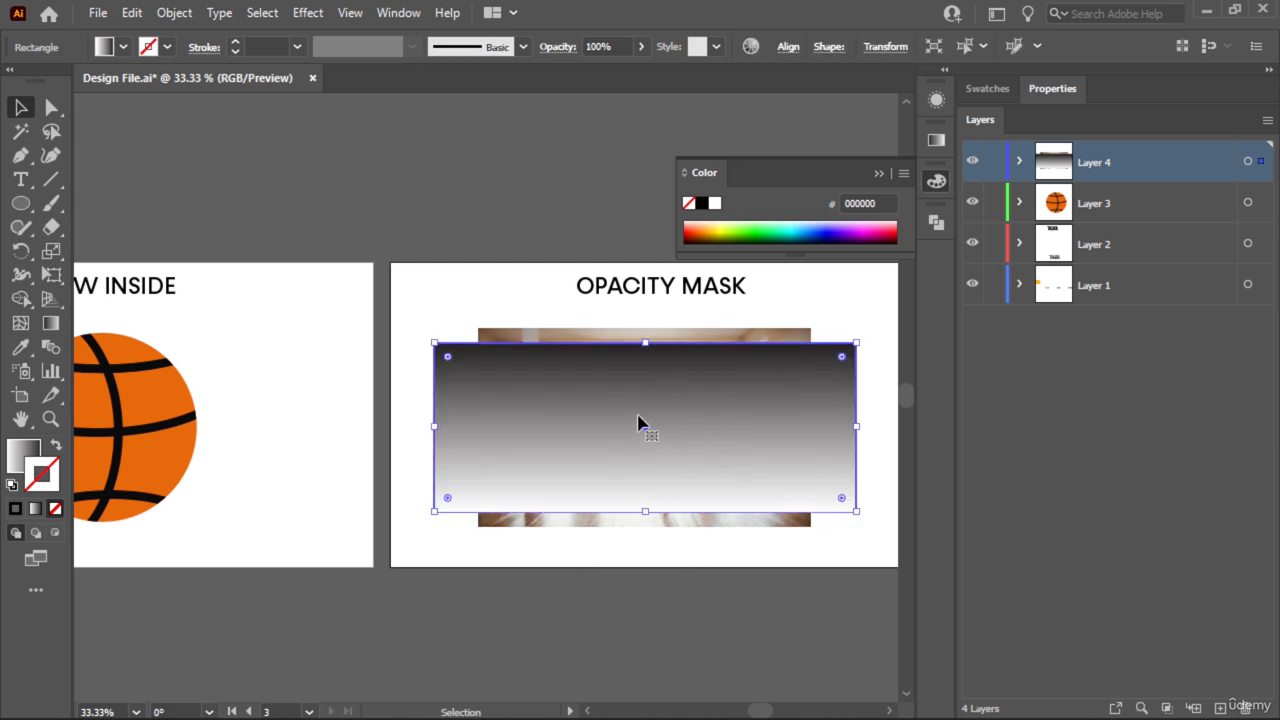
left_click(533, 609)
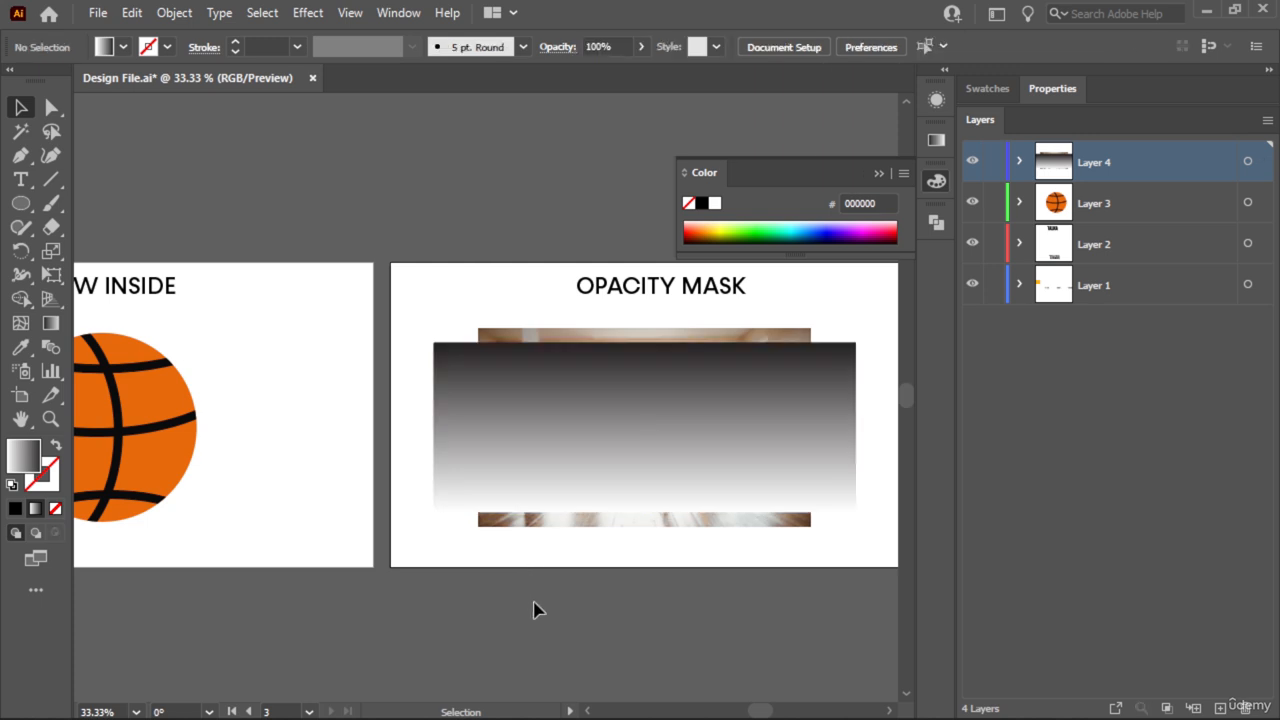
- Make a clipping mask from the photo and the gradient rectangle, and undo it
left_click_drag(688, 391, 690, 391)
right_click(673, 385)
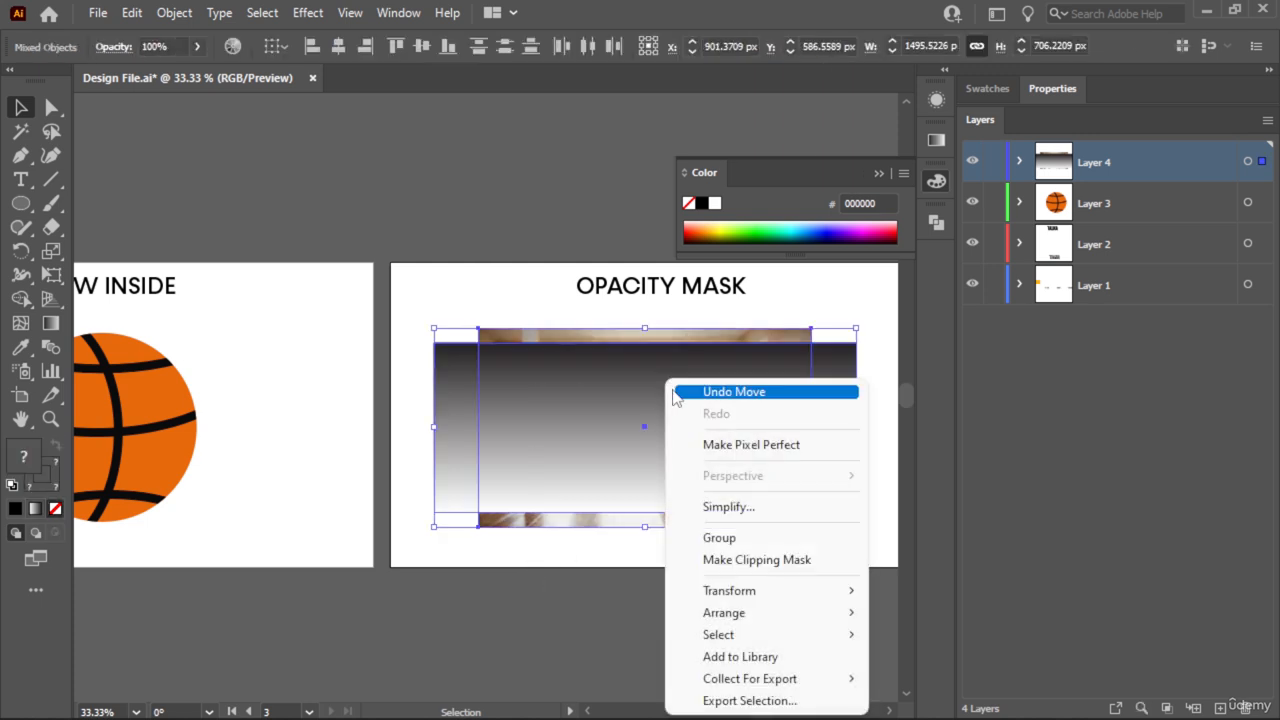
left_click(750, 560)
left_click(737, 562)
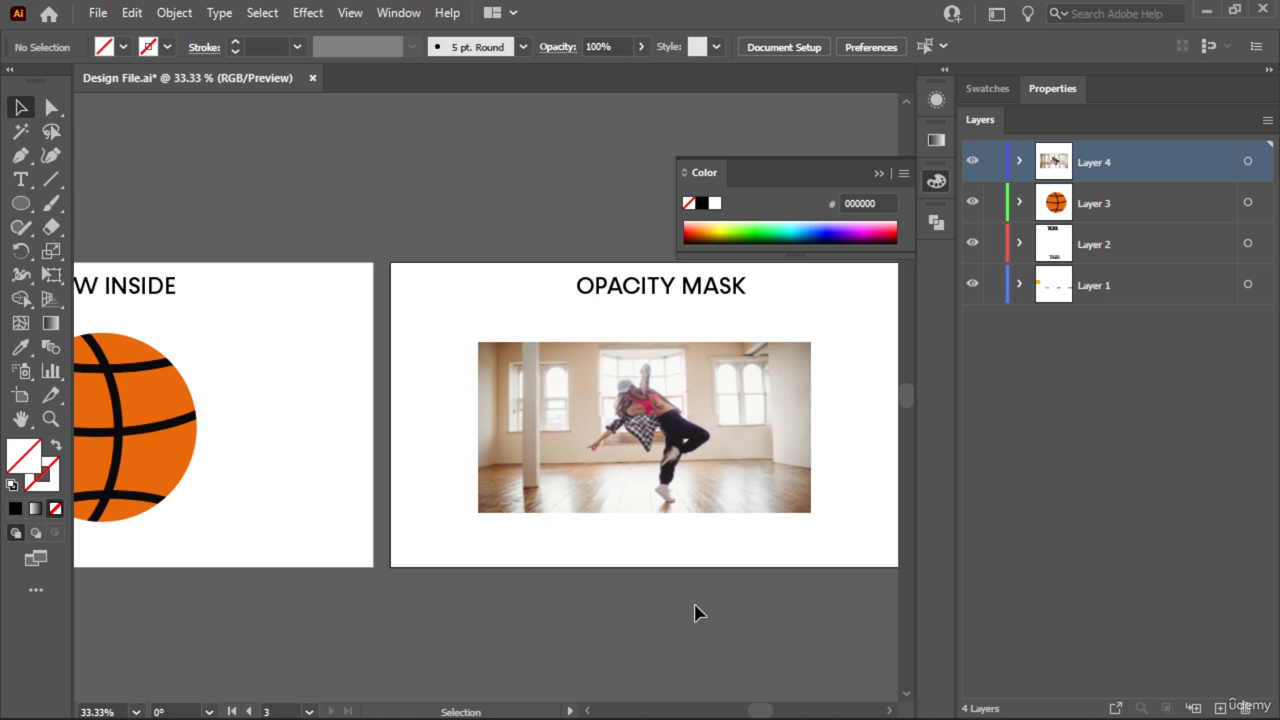
key("ctrl+z")
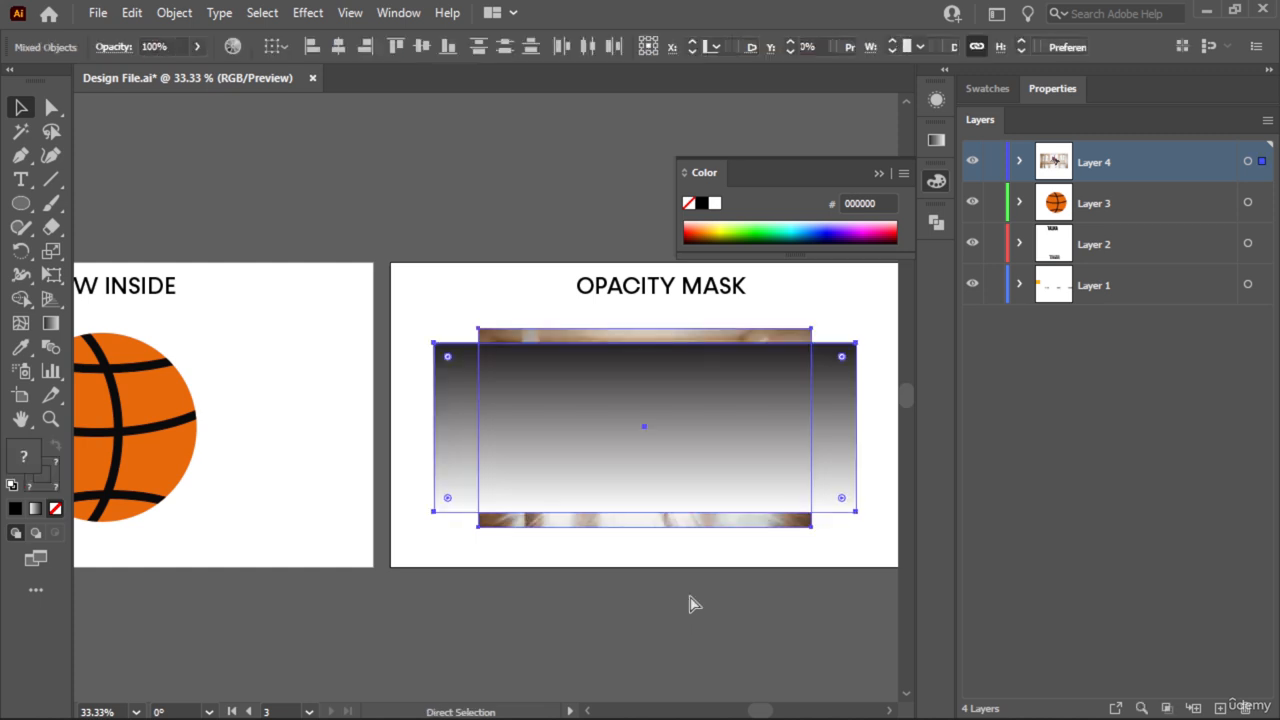
left_click(663, 629)
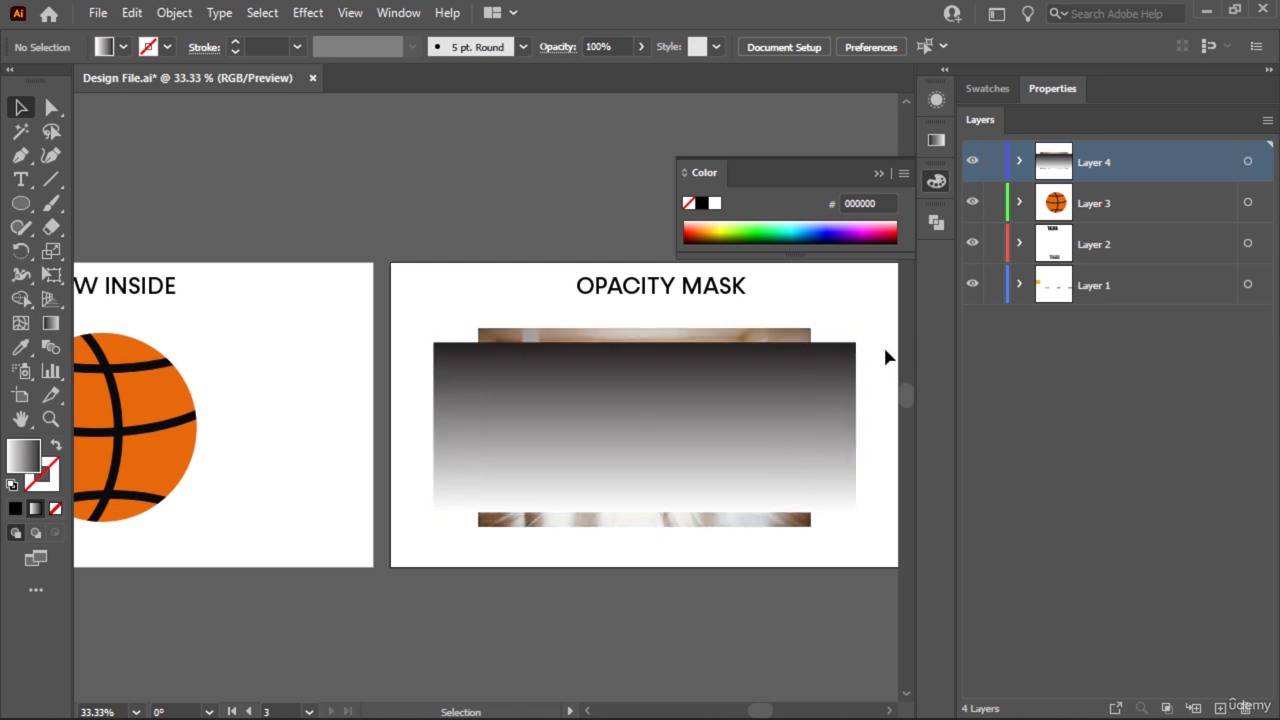
- Make an opacity mask on the photo from the gradient rectangle with Clip enabled, and deselect
left_click(783, 434)
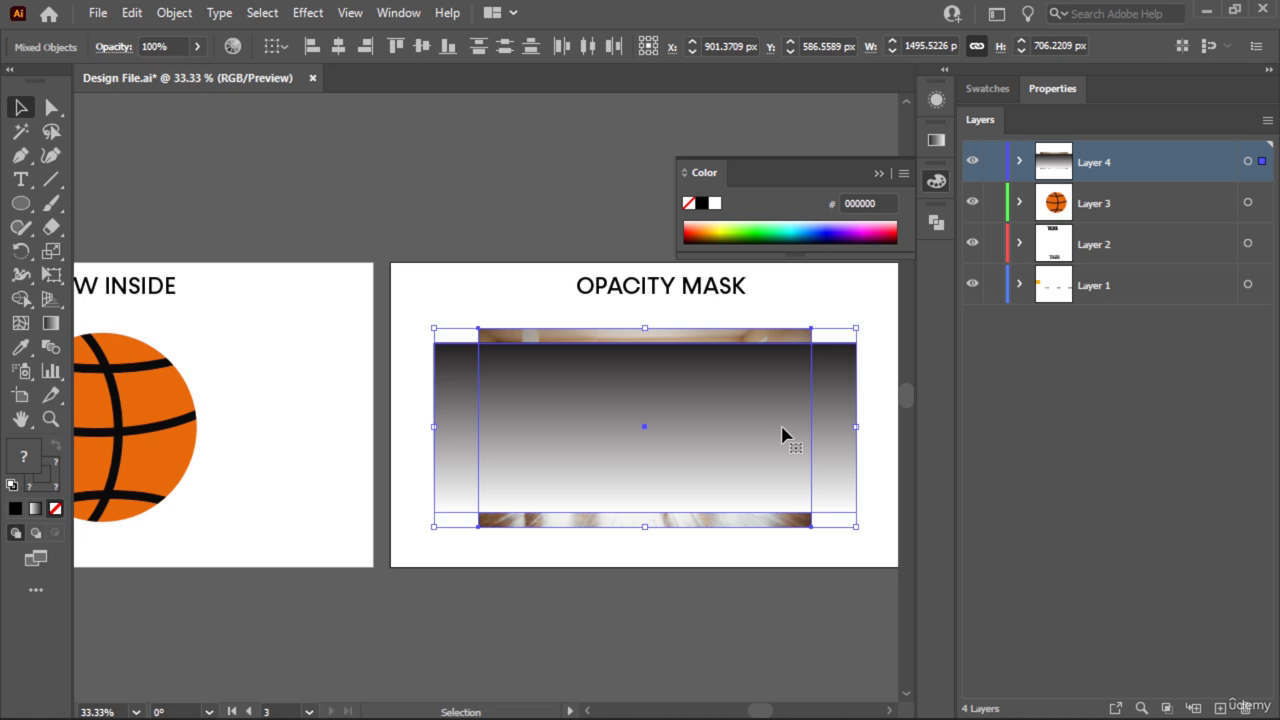
left_click(1060, 95)
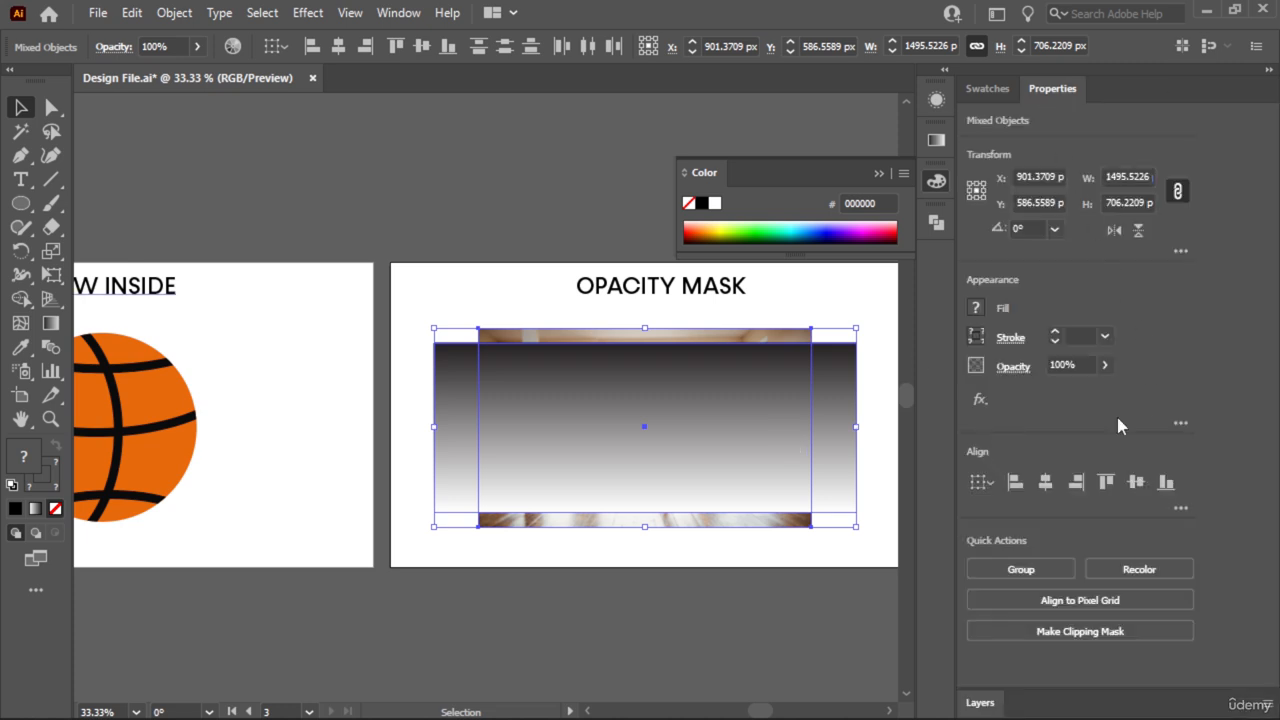
left_click(1008, 367)
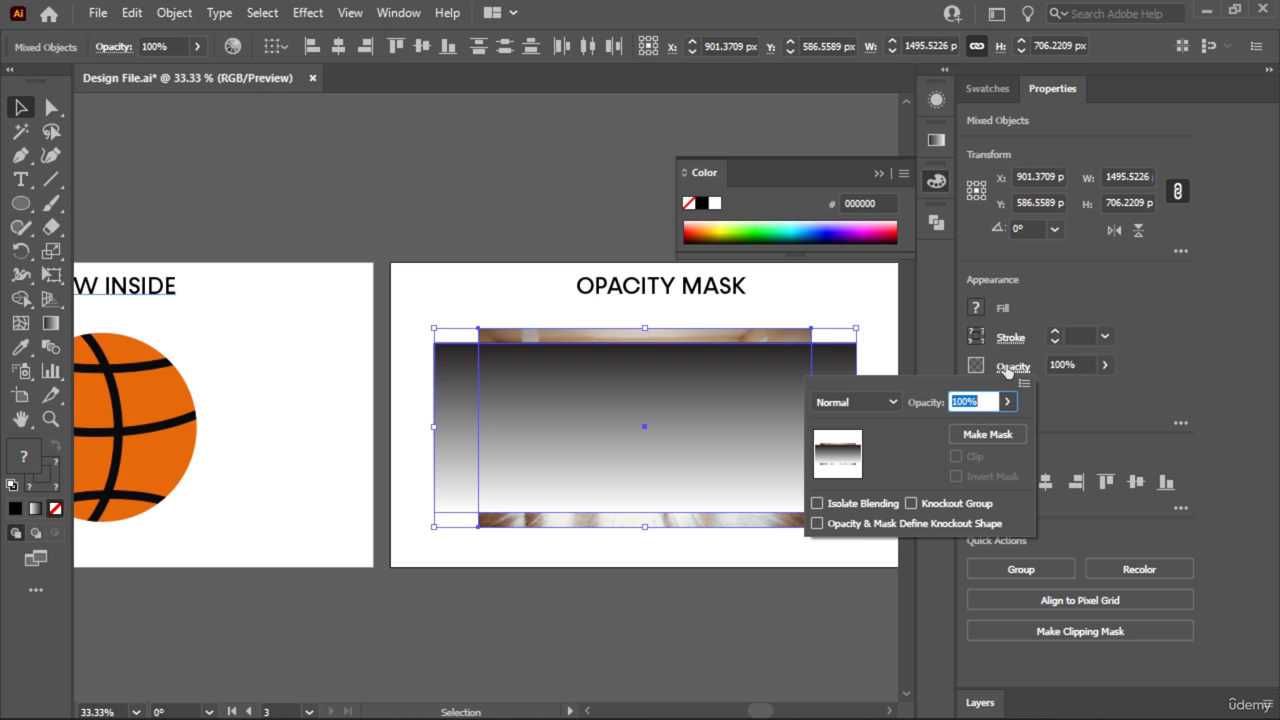
left_click(987, 436)
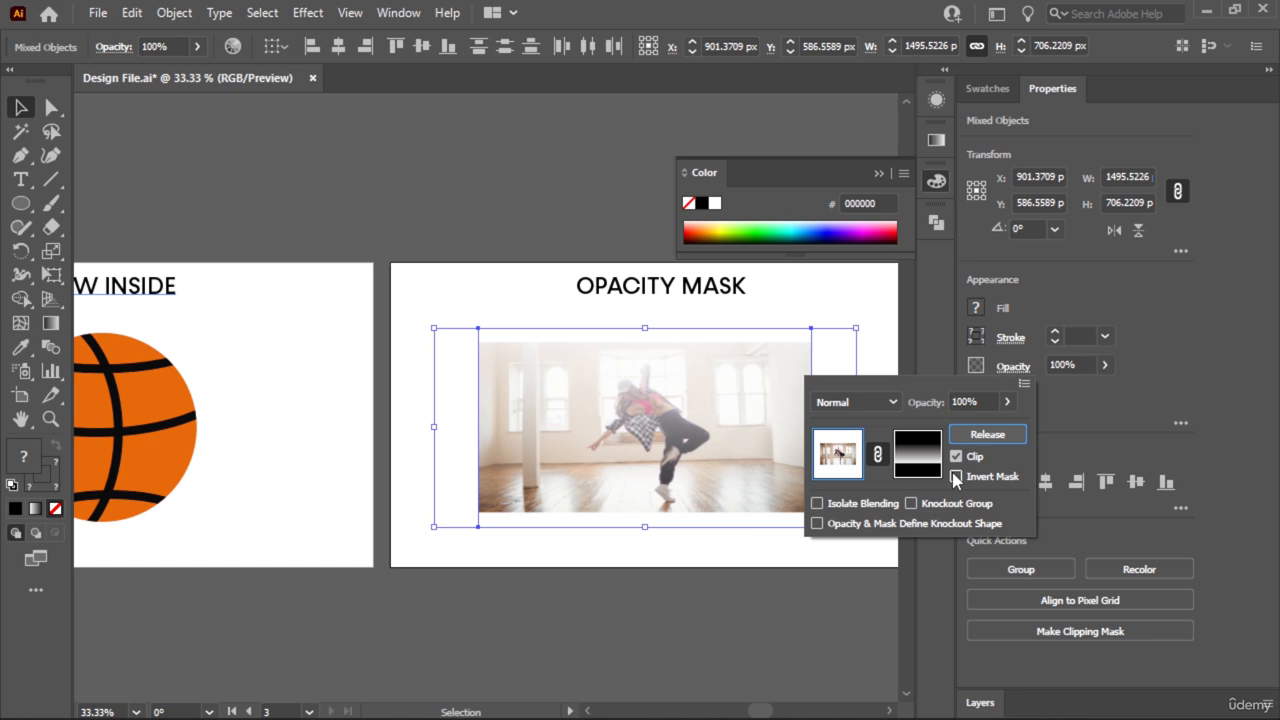
left_click(20, 107)
left_click(511, 290)
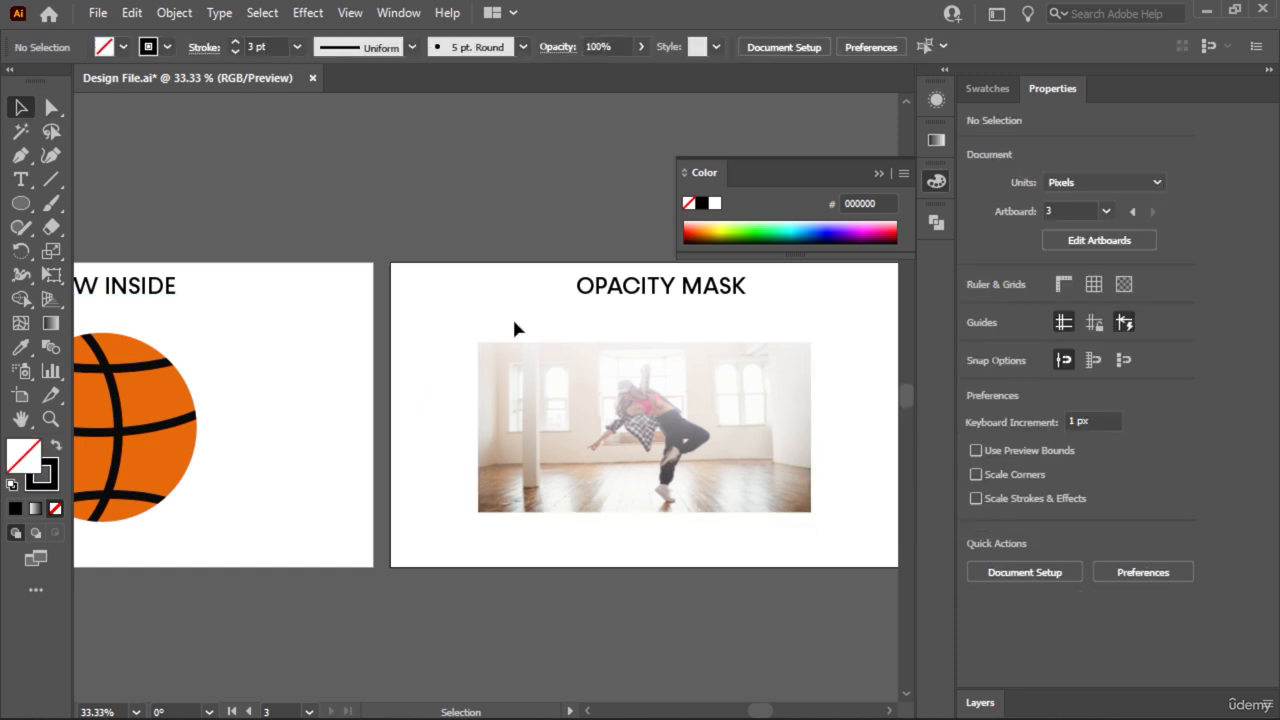
- Switch to editing the masked photo's opacity mask and try to select the basketball on the neighbouring artboard
left_click(628, 442)
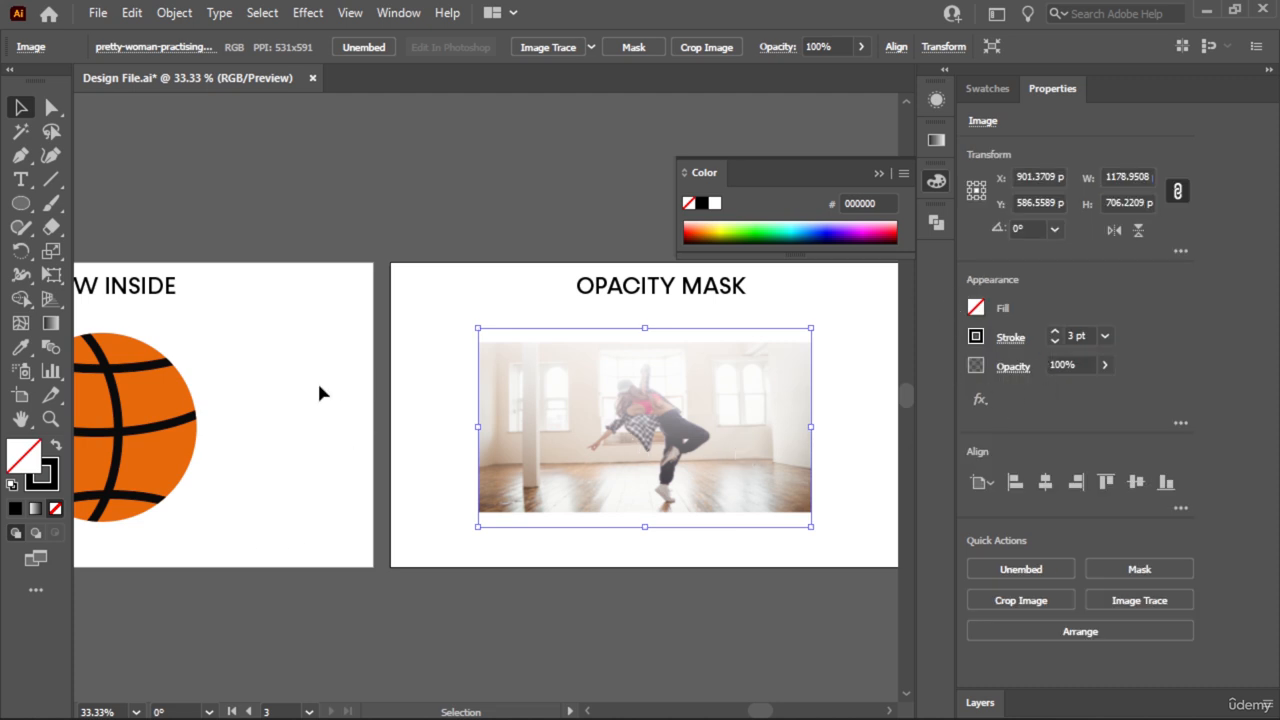
left_click(1008, 367)
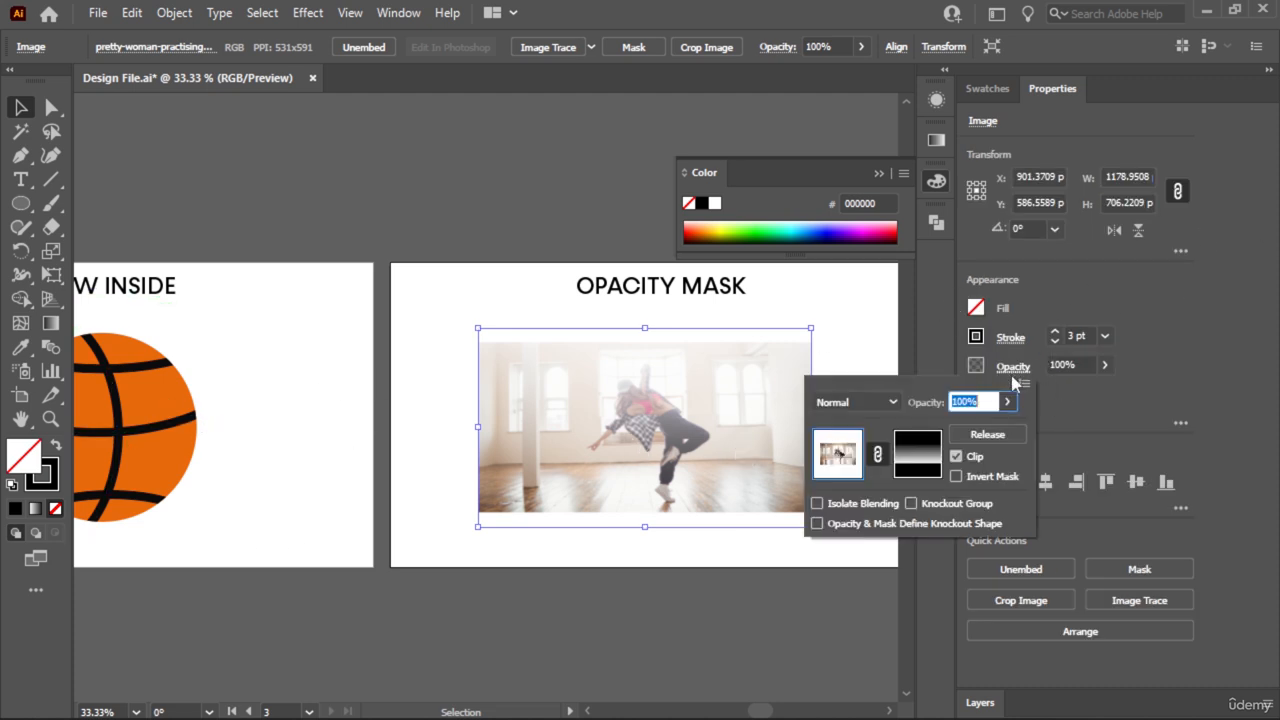
left_click(912, 467)
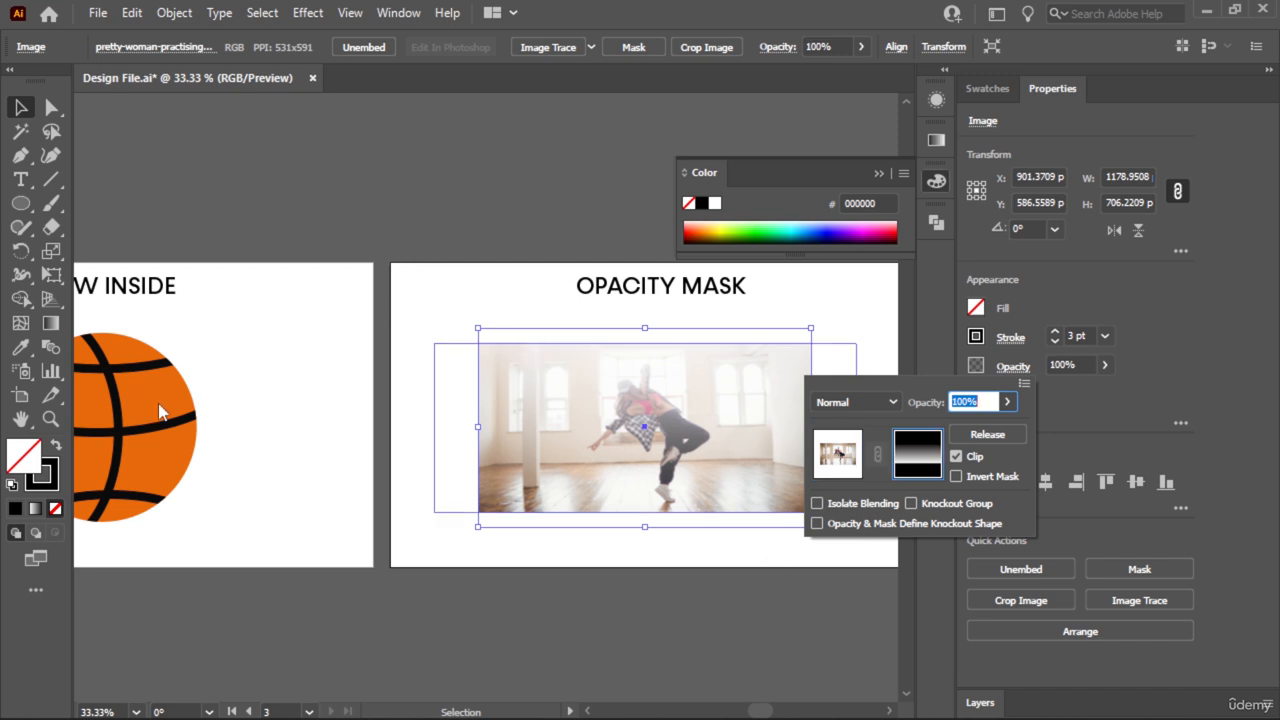
left_click(186, 458)
left_click(186, 458)
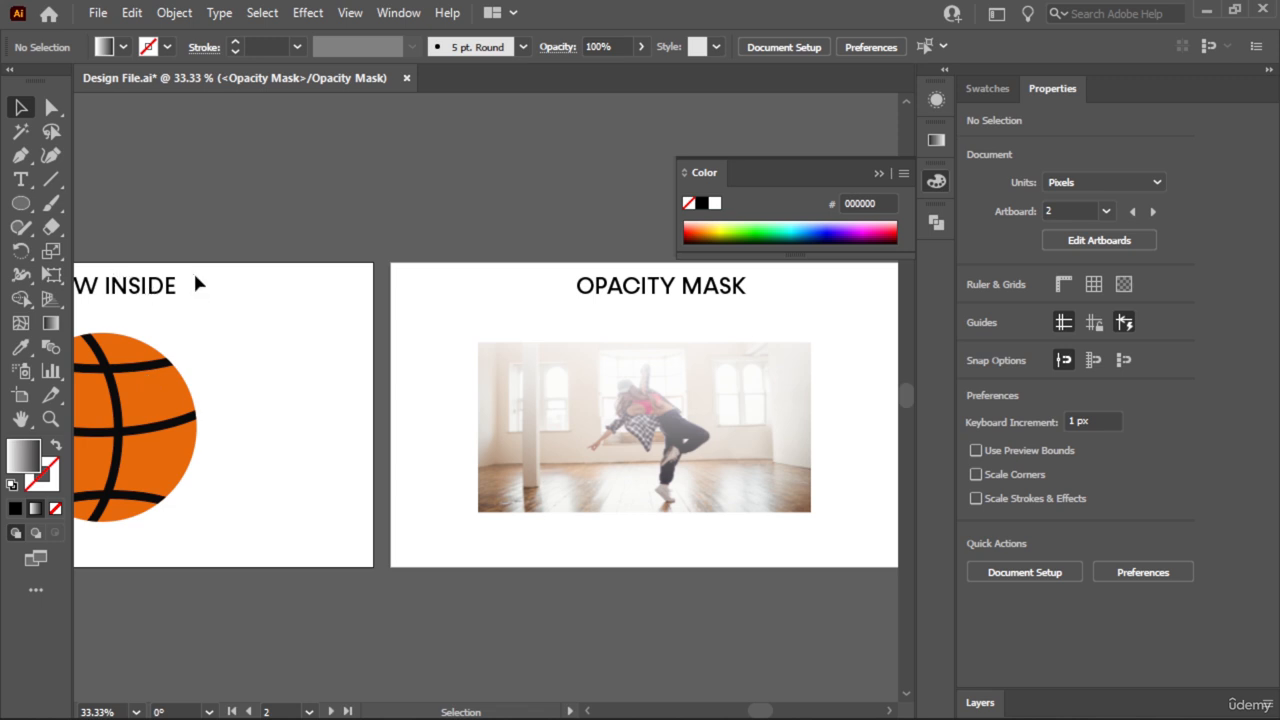
- Try to select the basketball and the photo-filled text on the neighbouring artboards while still editing the opacity mask
left_click(620, 350)
left_click(300, 354)
left_click_drag(175, 449, 626, 443)
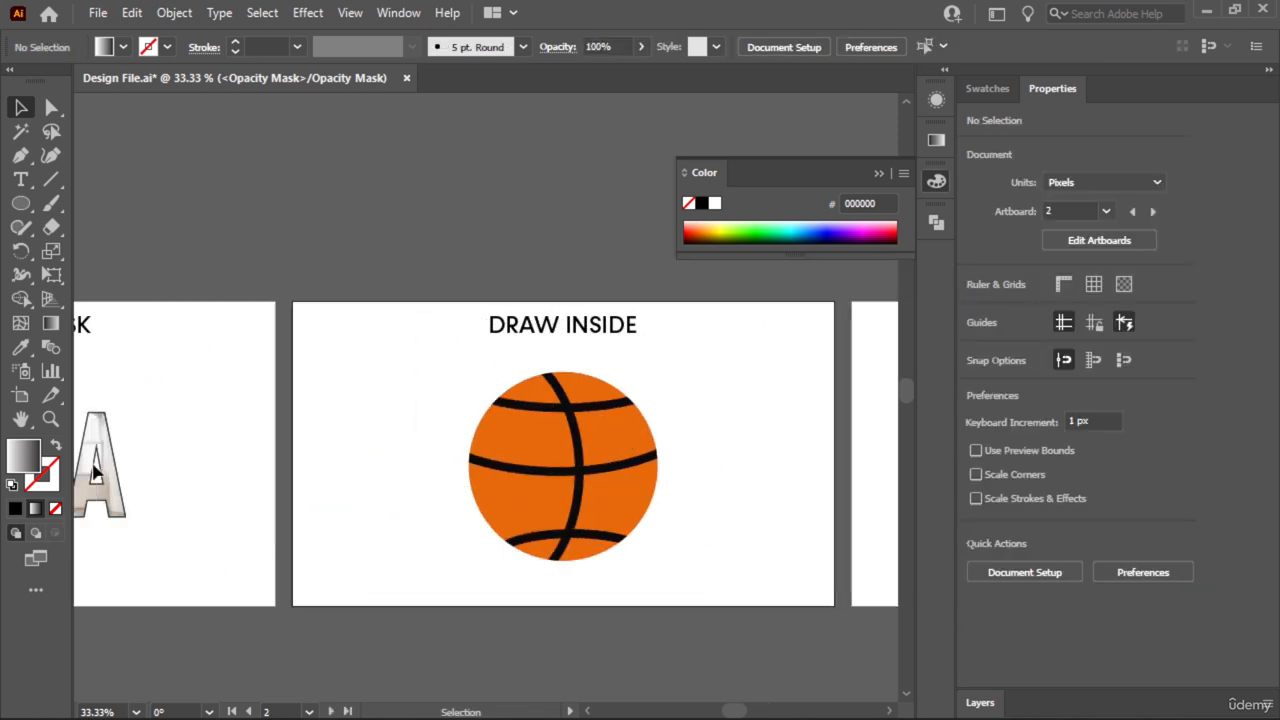
left_click_drag(731, 383, 95, 360)
- Select the gradient rectangle inside the opacity mask and switch back from mask editing to the photo artwork
left_click(610, 450)
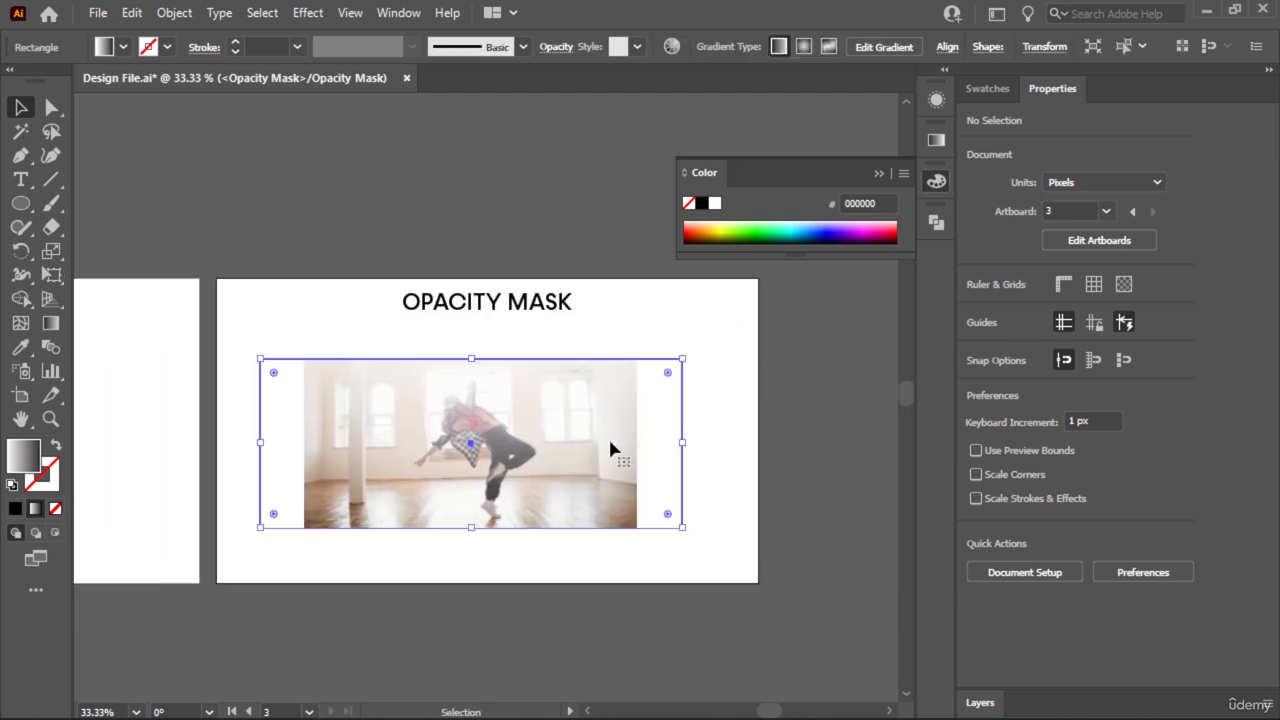
left_click(1012, 367)
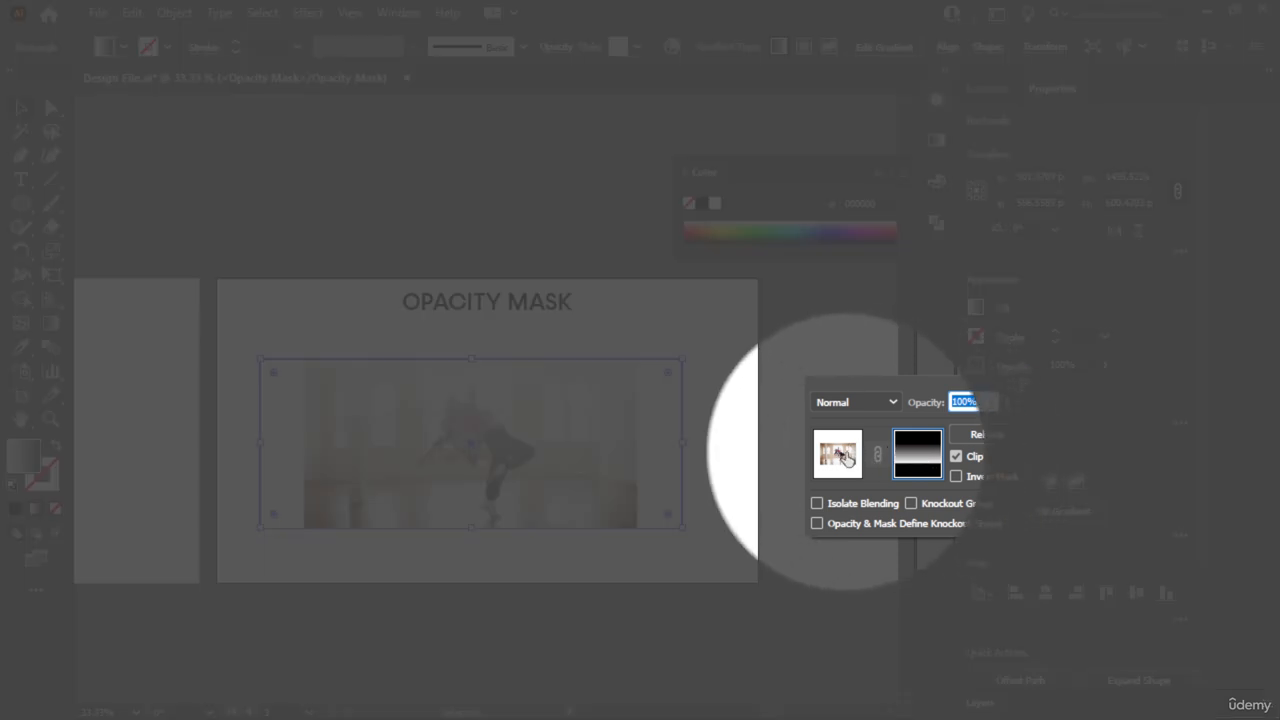
left_click(843, 455)
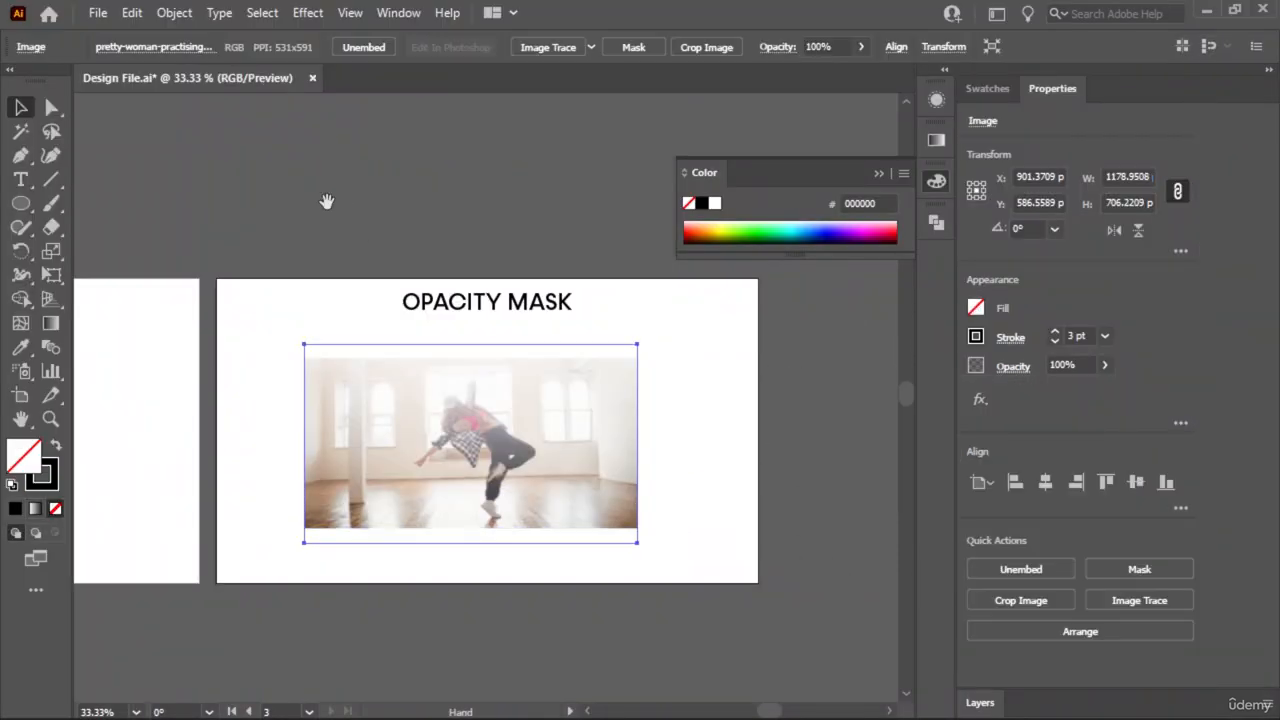
- Move the basketball slightly down and to the right on the Draw Inside artboard, undo the move, and deselect it
scroll(400, 300, "left", 5)
left_click(468, 402)
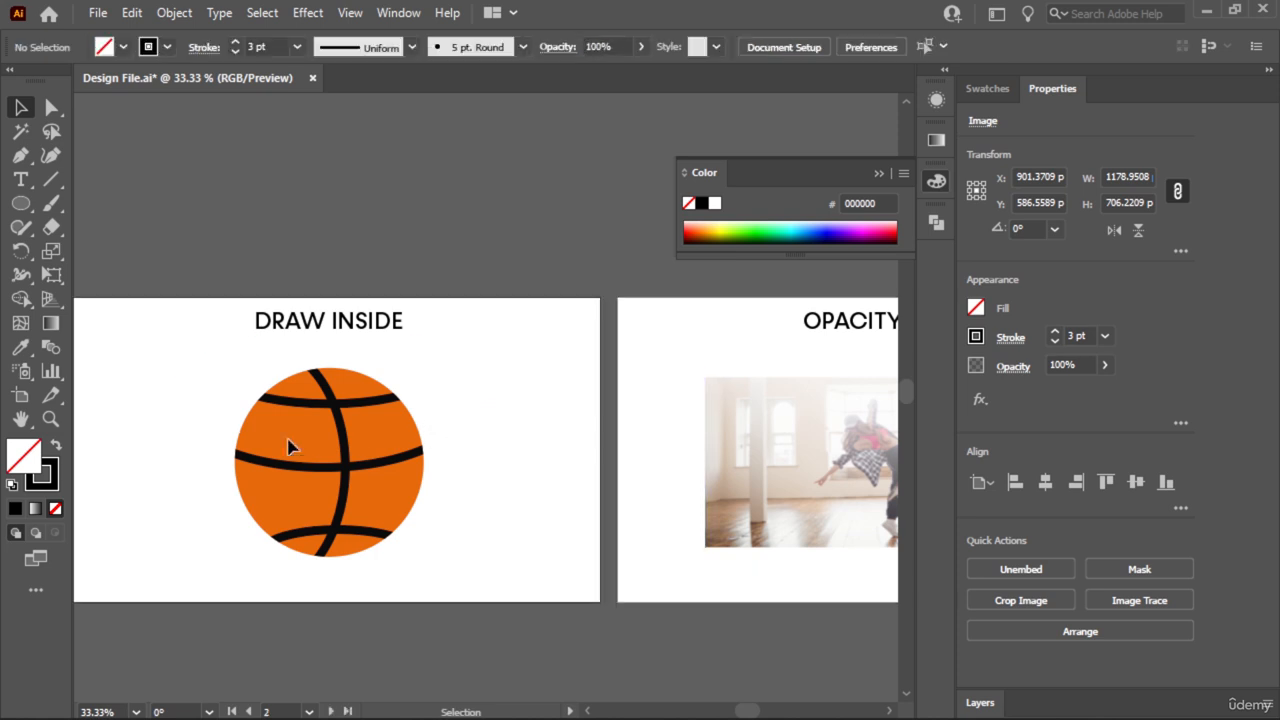
left_click(340, 495)
left_click_drag(340, 495, 380, 508)
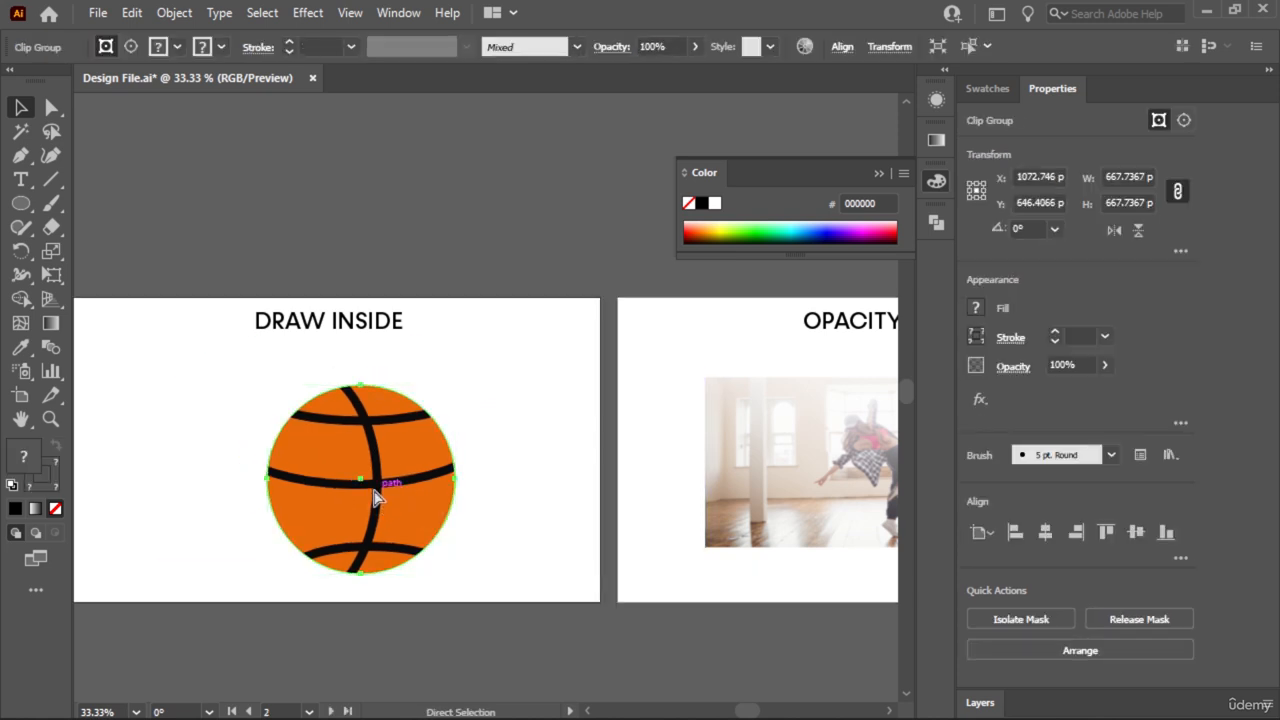
key("ctrl+z")
left_click(509, 471)
- Unlink the masked photo from its opacity mask to test moving it on its own, and link the two again
scroll(543, 451, "right", 5)
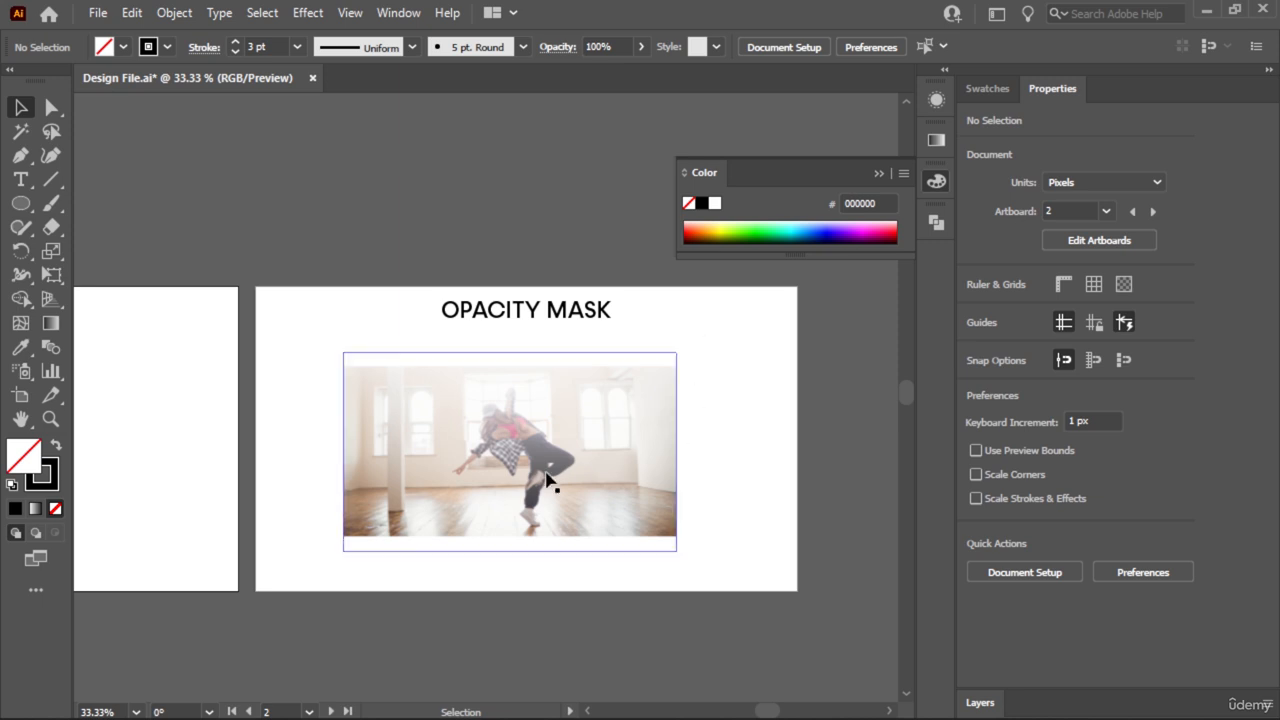
left_click(610, 400)
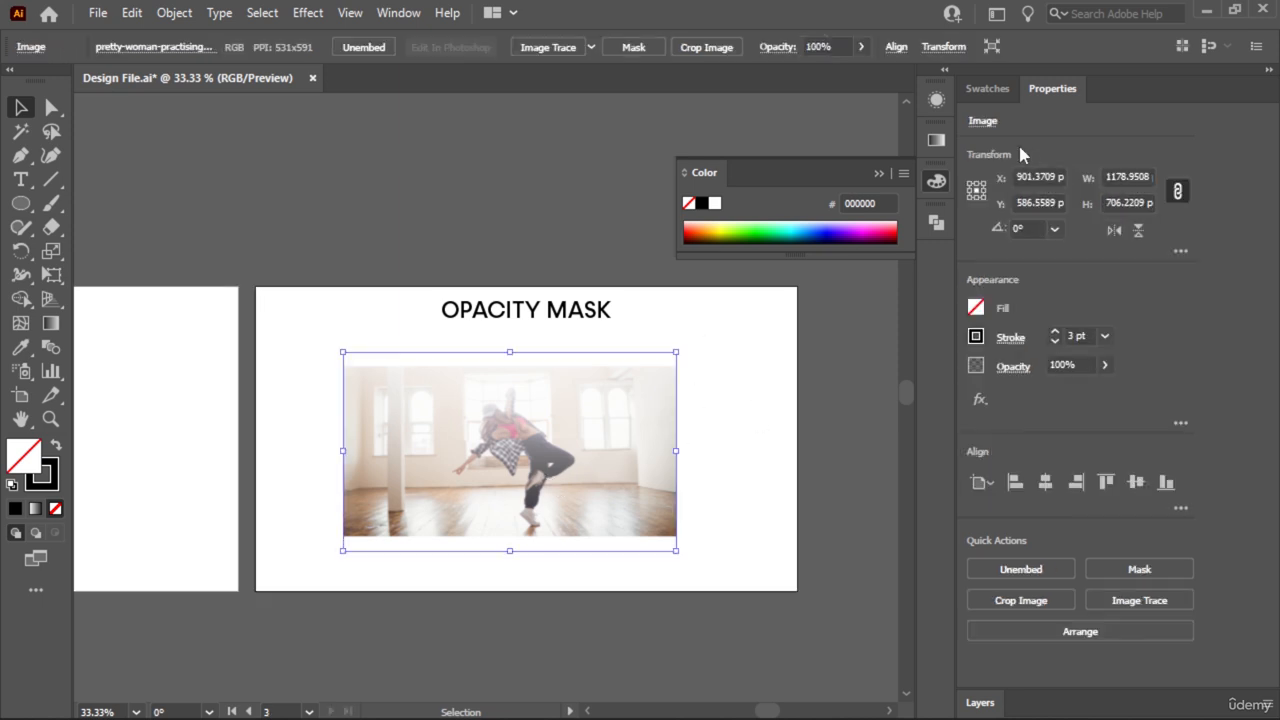
left_click(1013, 366)
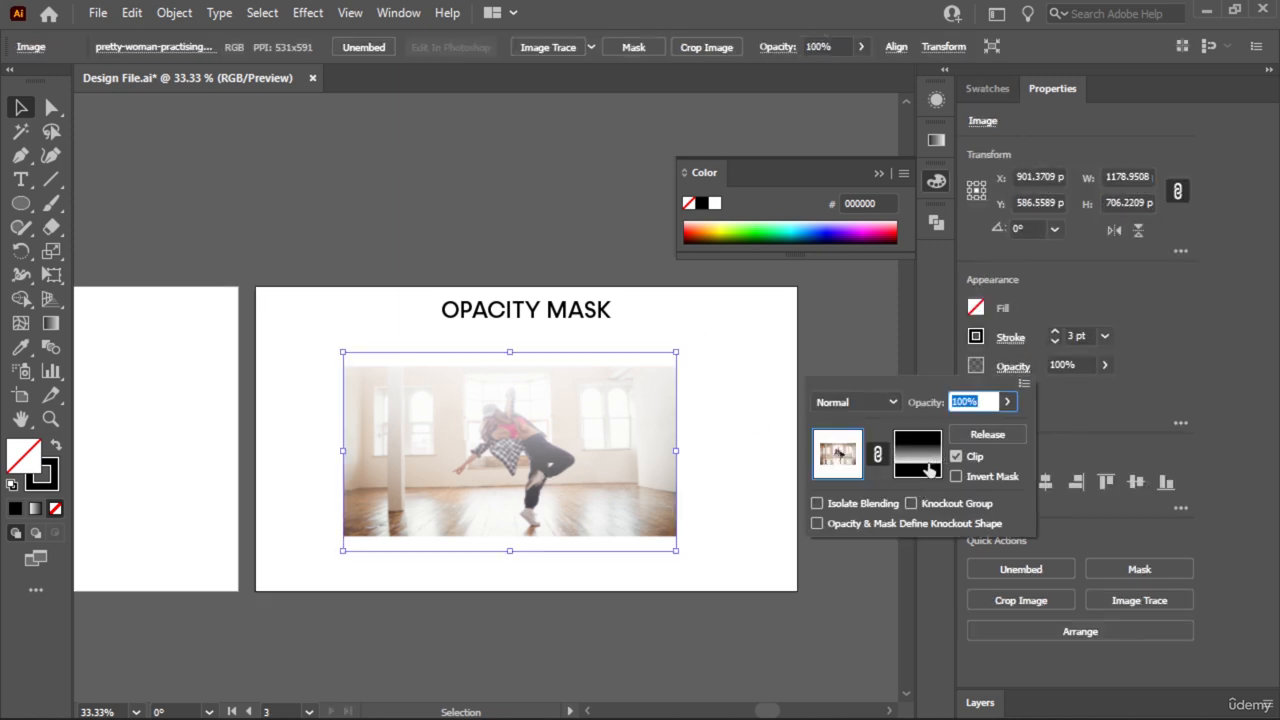
left_click(880, 456)
left_click(548, 492)
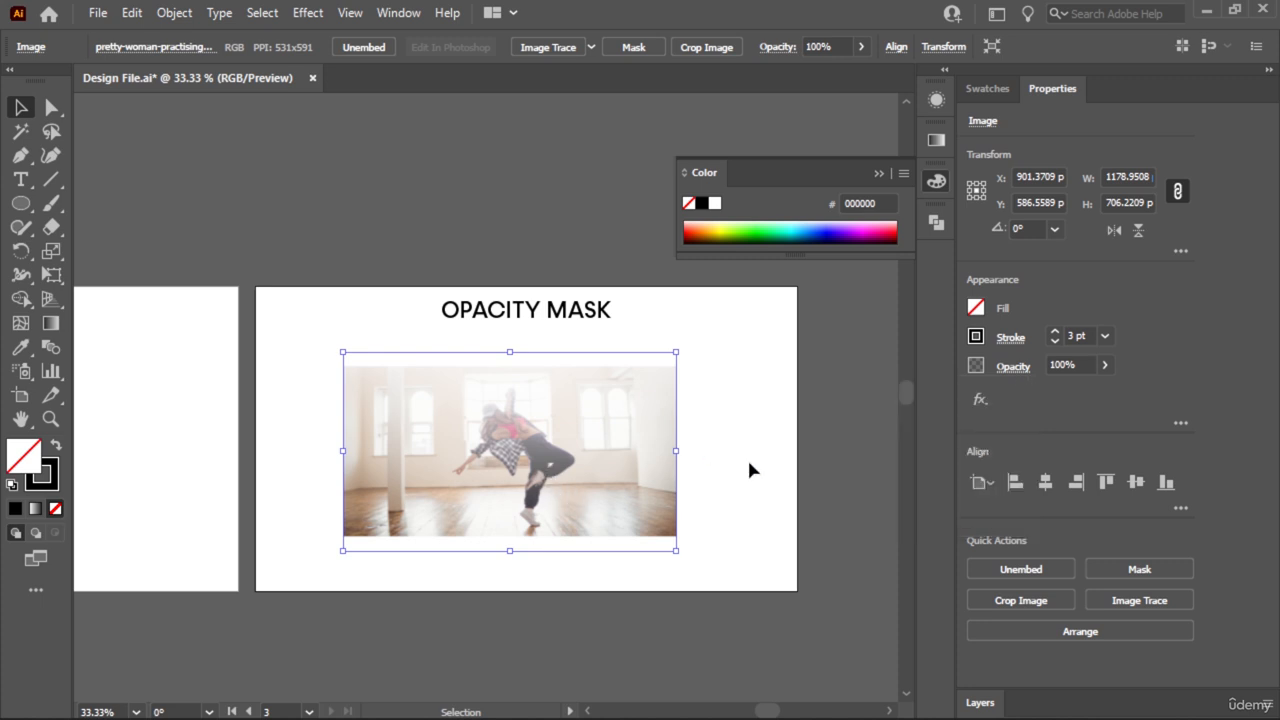
left_click_drag(640, 456, 634, 430)
left_click(1013, 366)
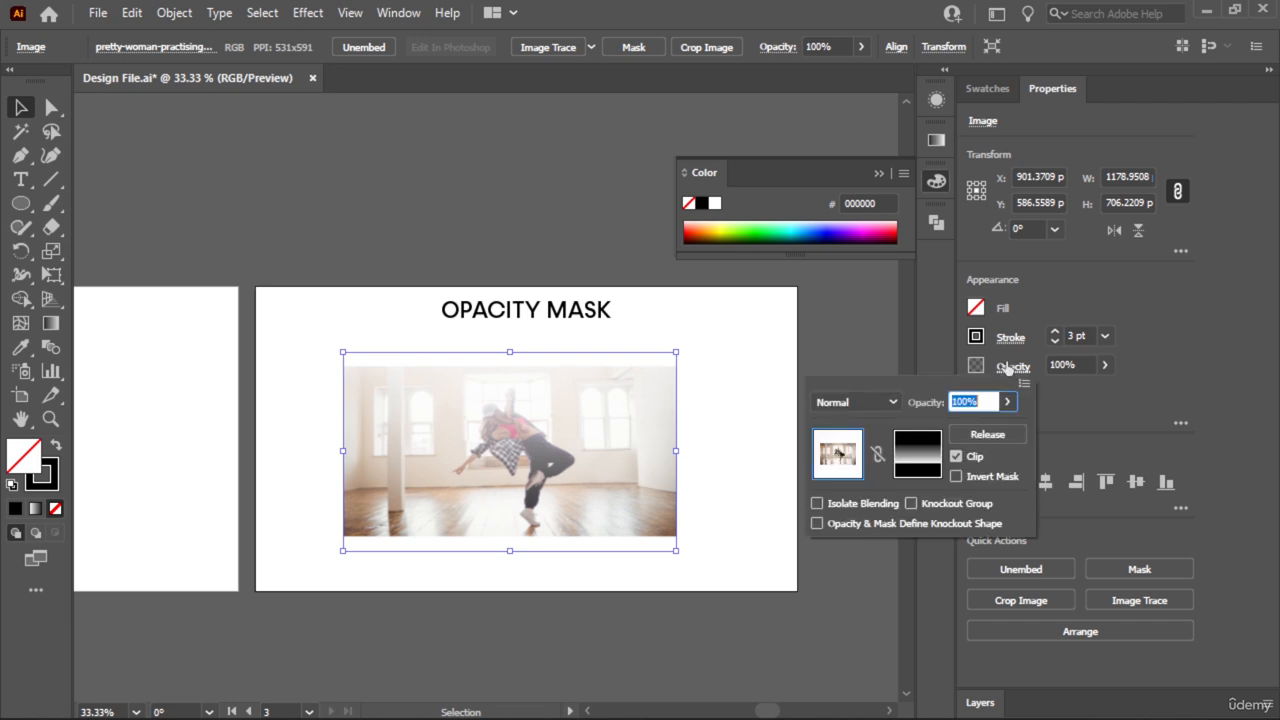
left_click(880, 456)
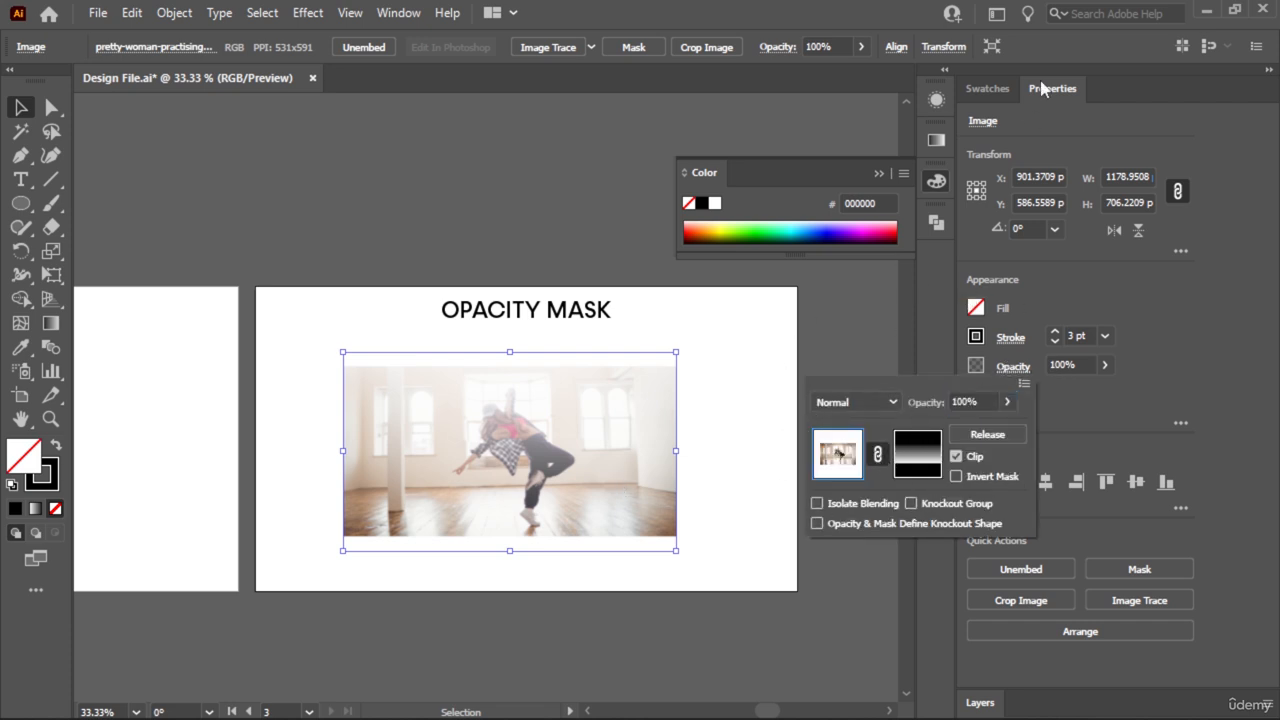
- Expand Layer 4 in the layer list and highlight its image entry to examine how the masked photo is listed
left_click(983, 703)
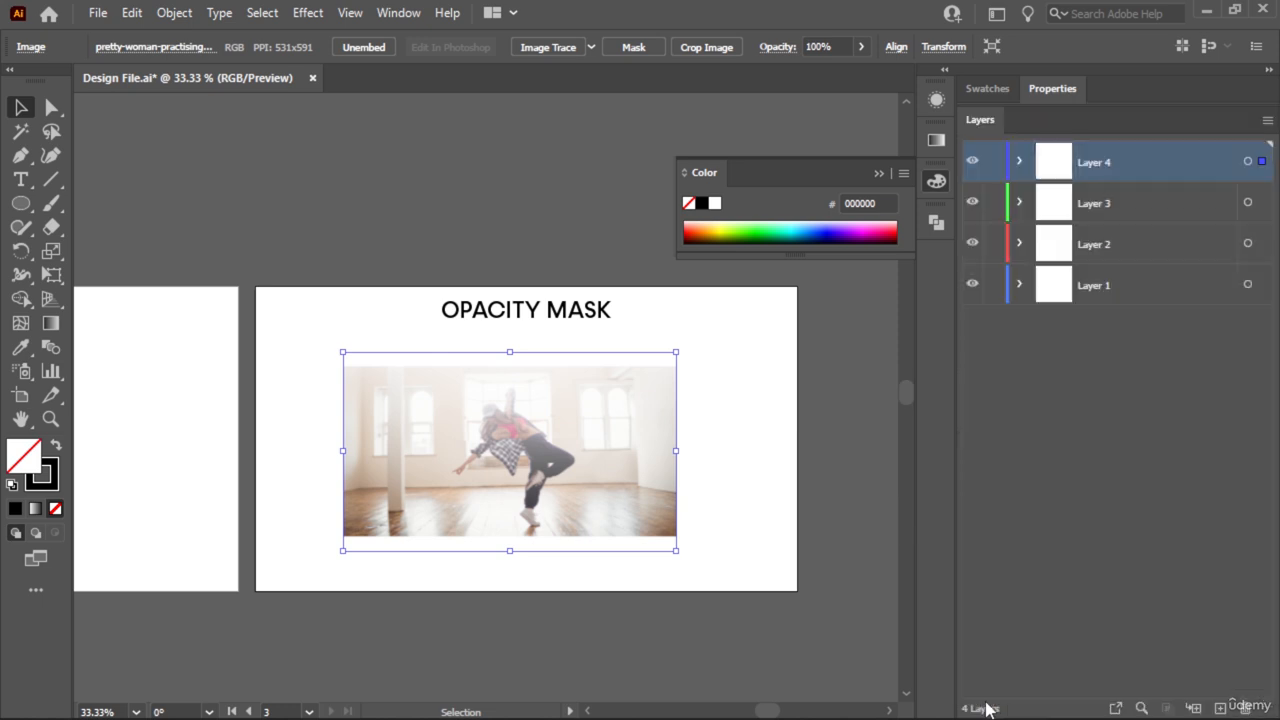
left_click(1020, 163)
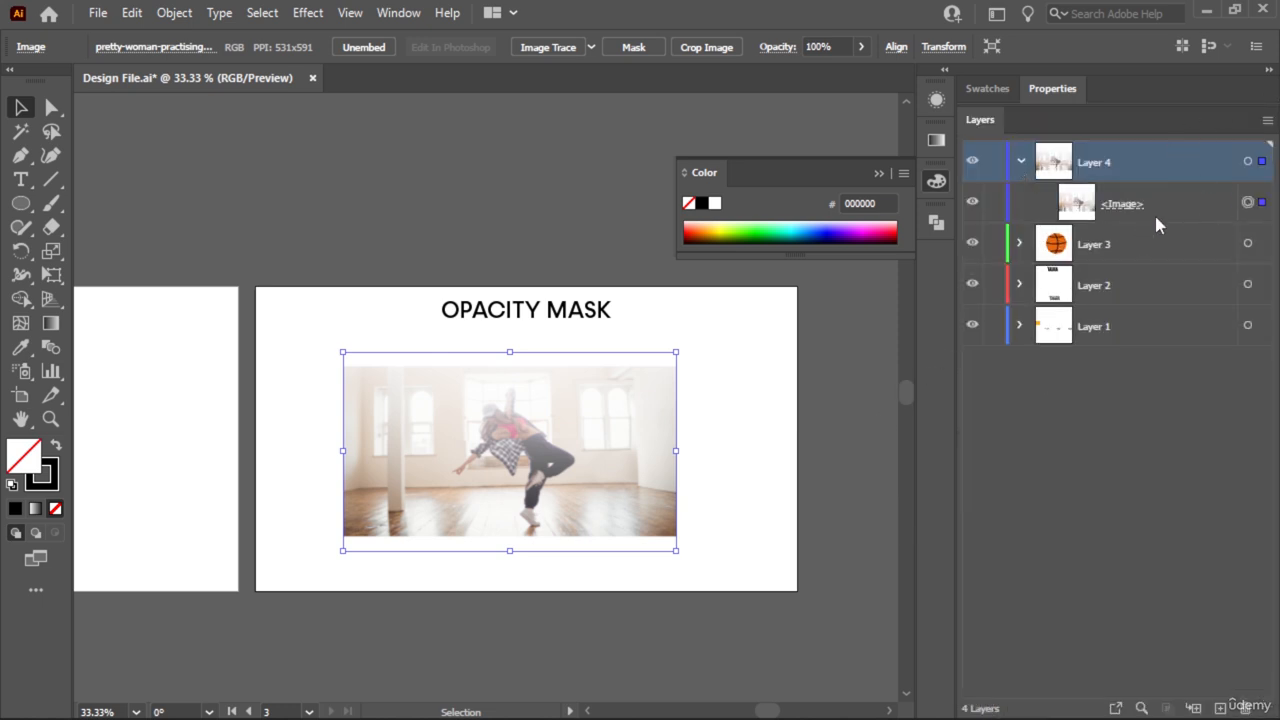
left_click(1198, 202)
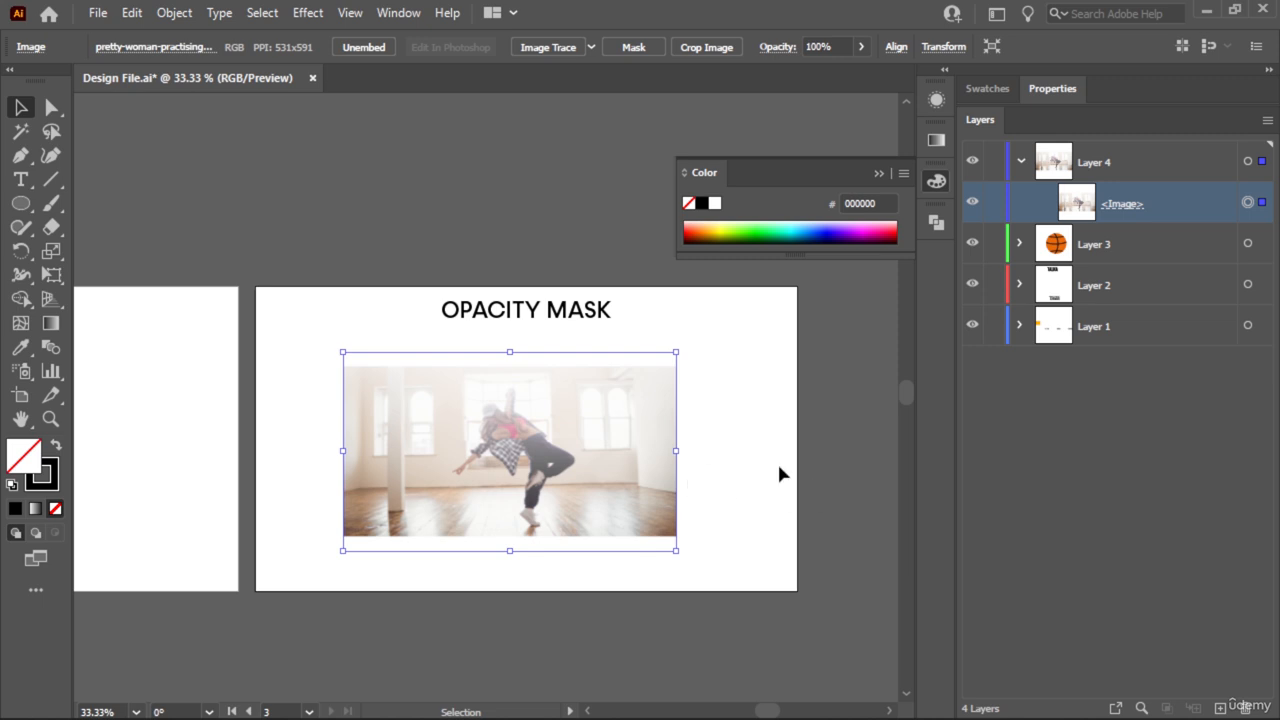
- Release the photo's opacity mask, deselect everything, and move the gradient rectangle down and to the left, clear of the photo
left_click(1054, 89)
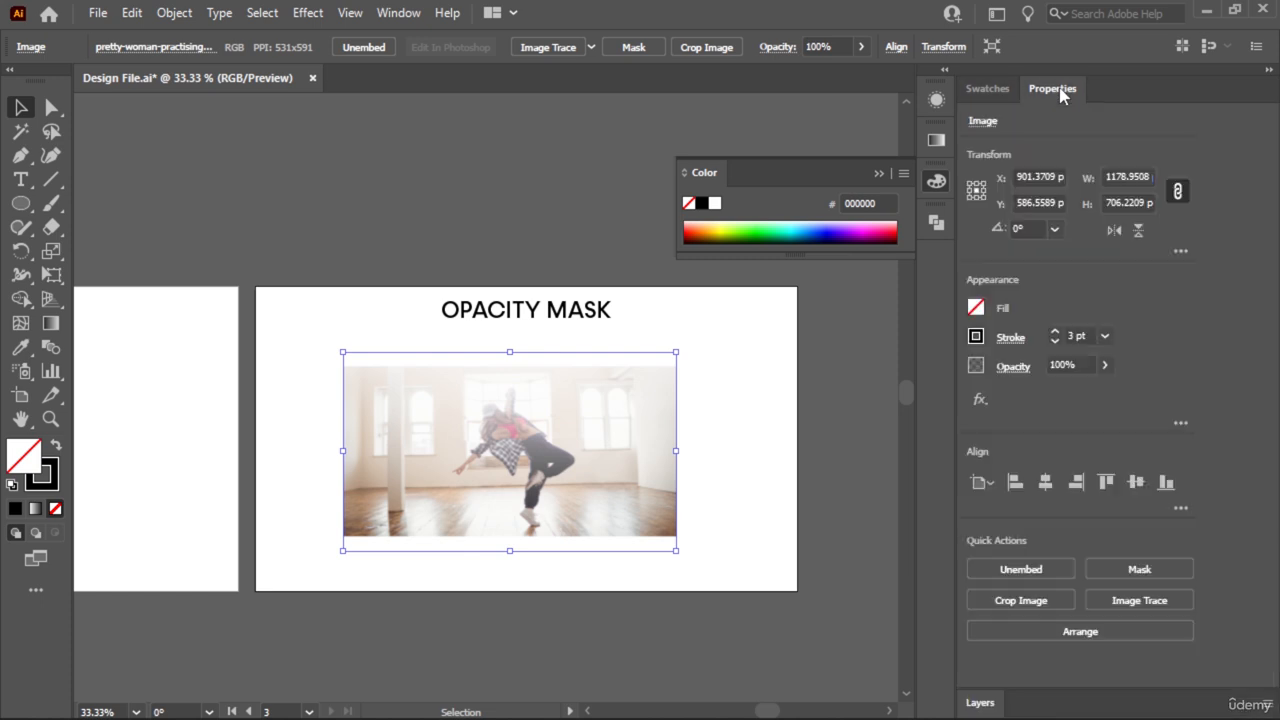
left_click(1015, 369)
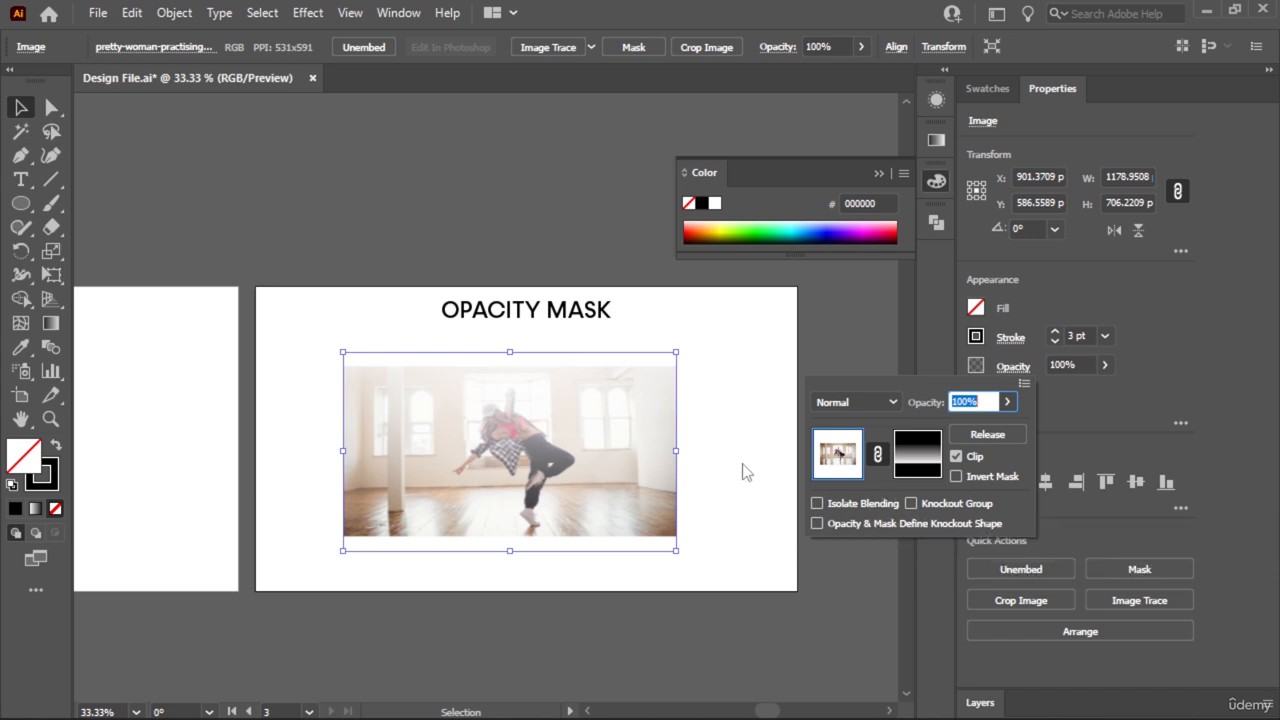
left_click(988, 435)
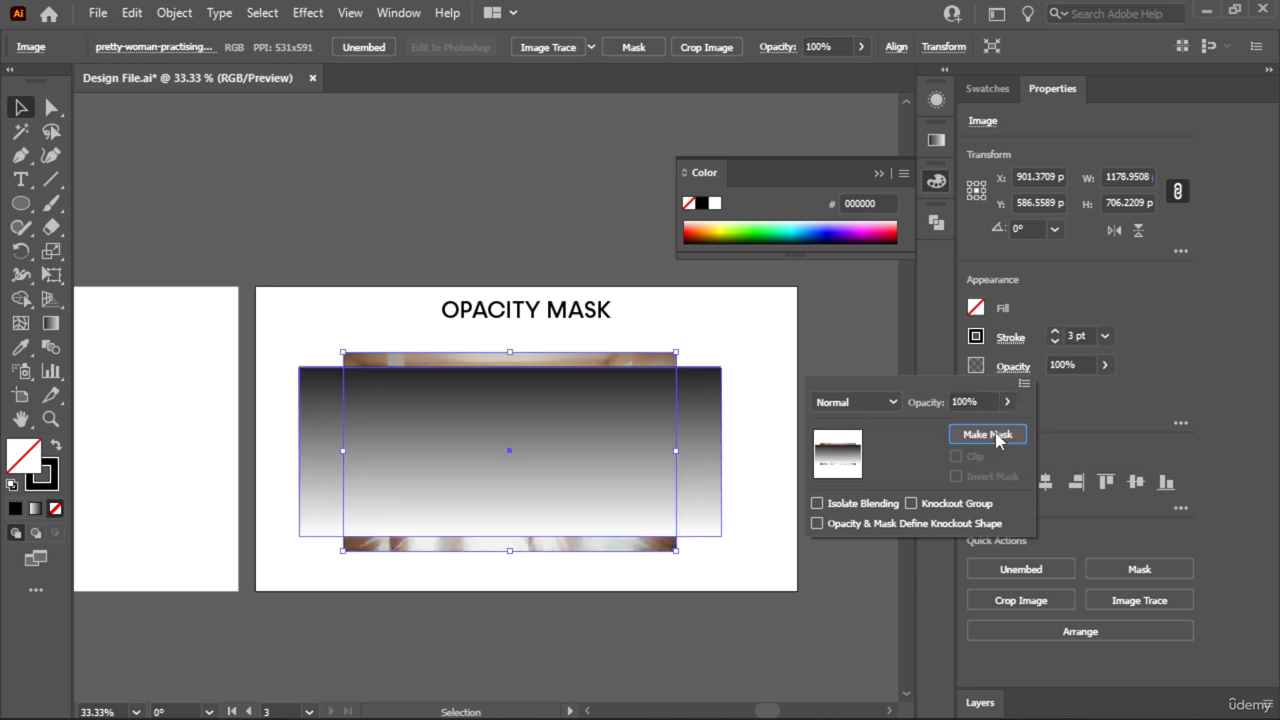
left_click(713, 596)
left_click(780, 483)
left_click(651, 449)
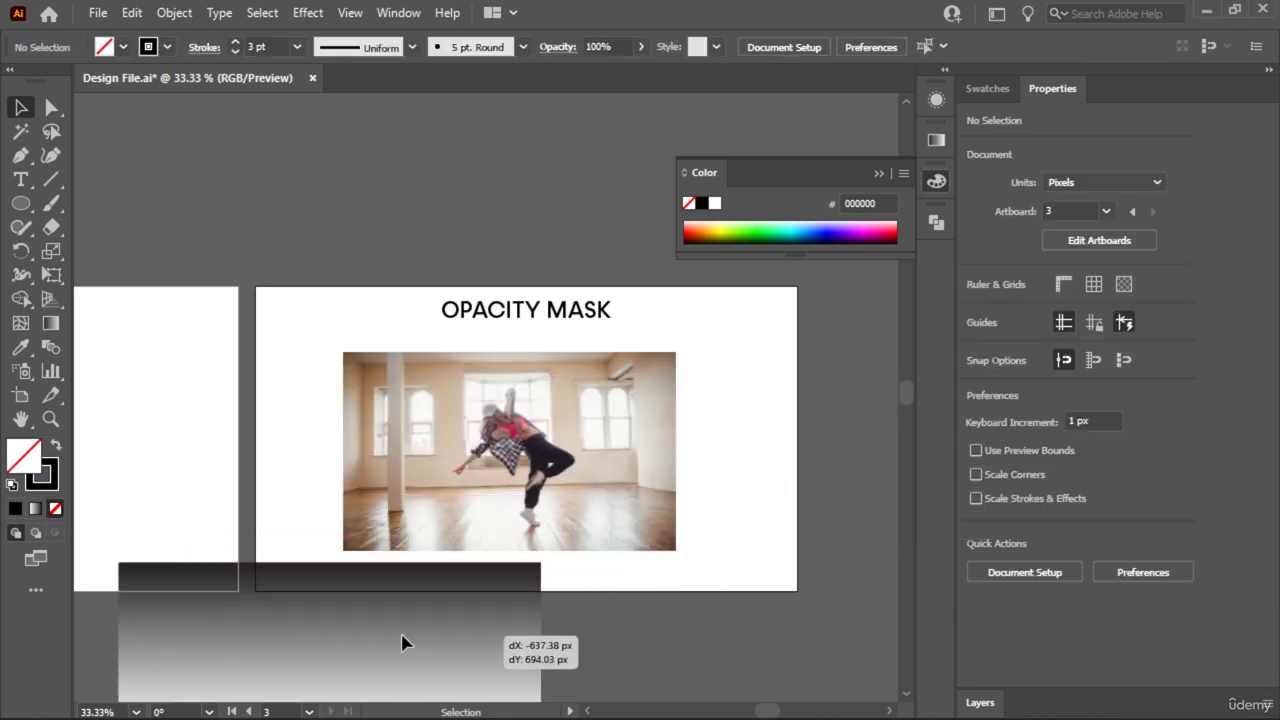